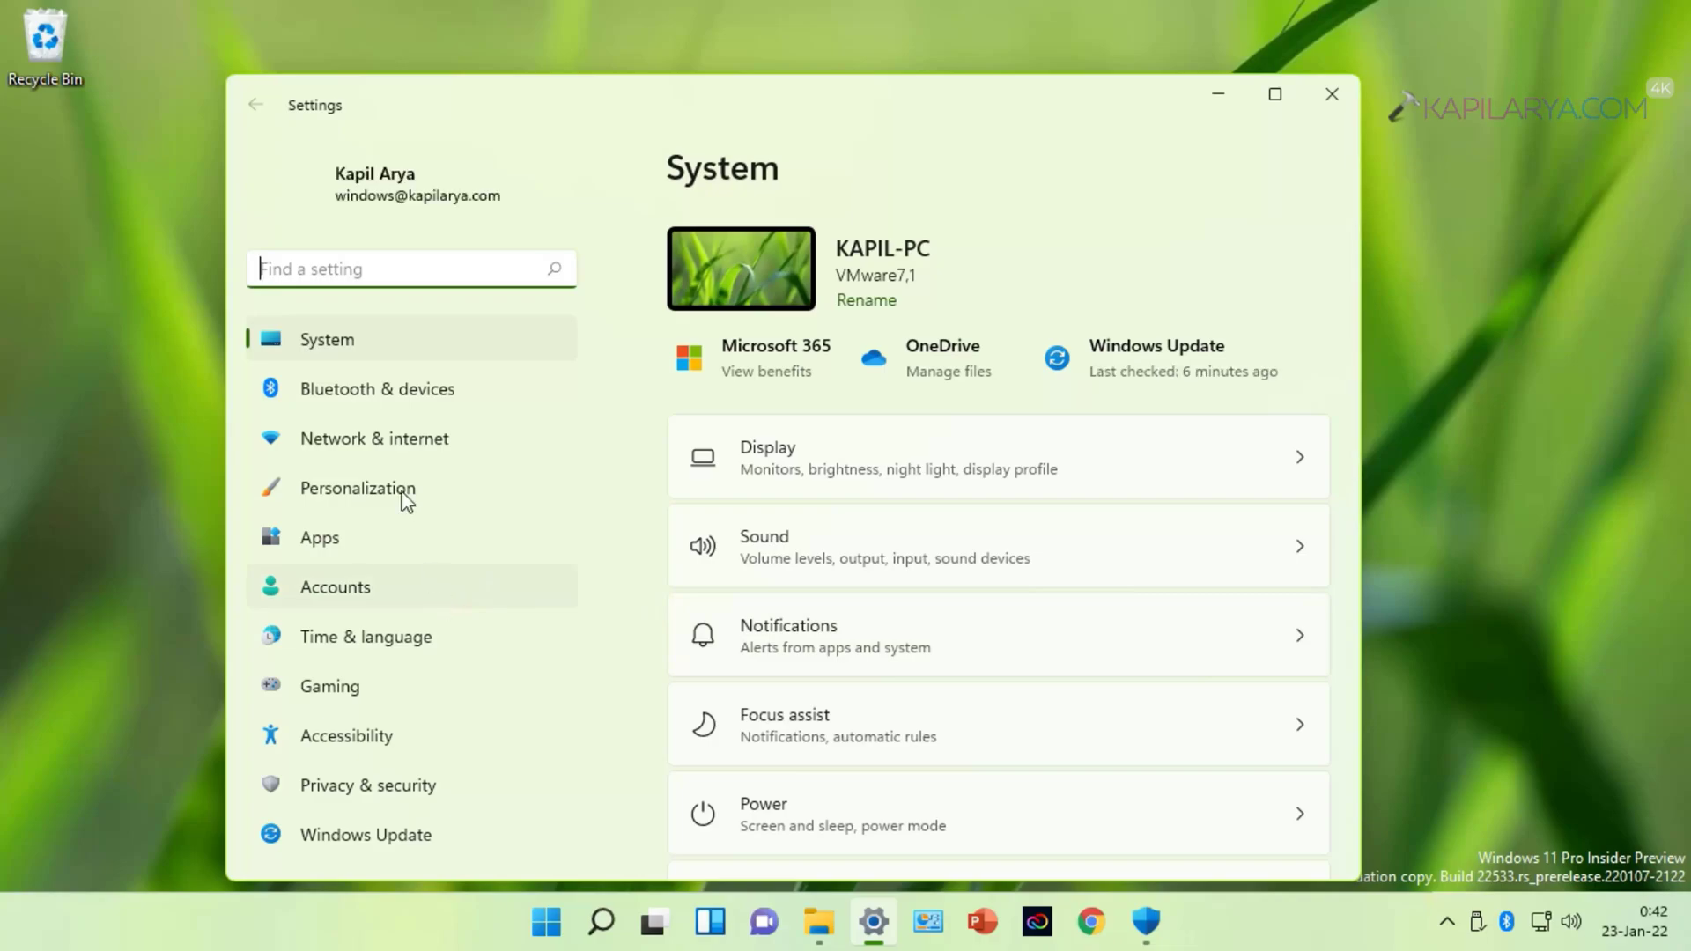
# Go to Accounts > Sign-in options and expand PIN (Windows Hello) to show its Change and Remove choices
pyautogui.click(396, 594)
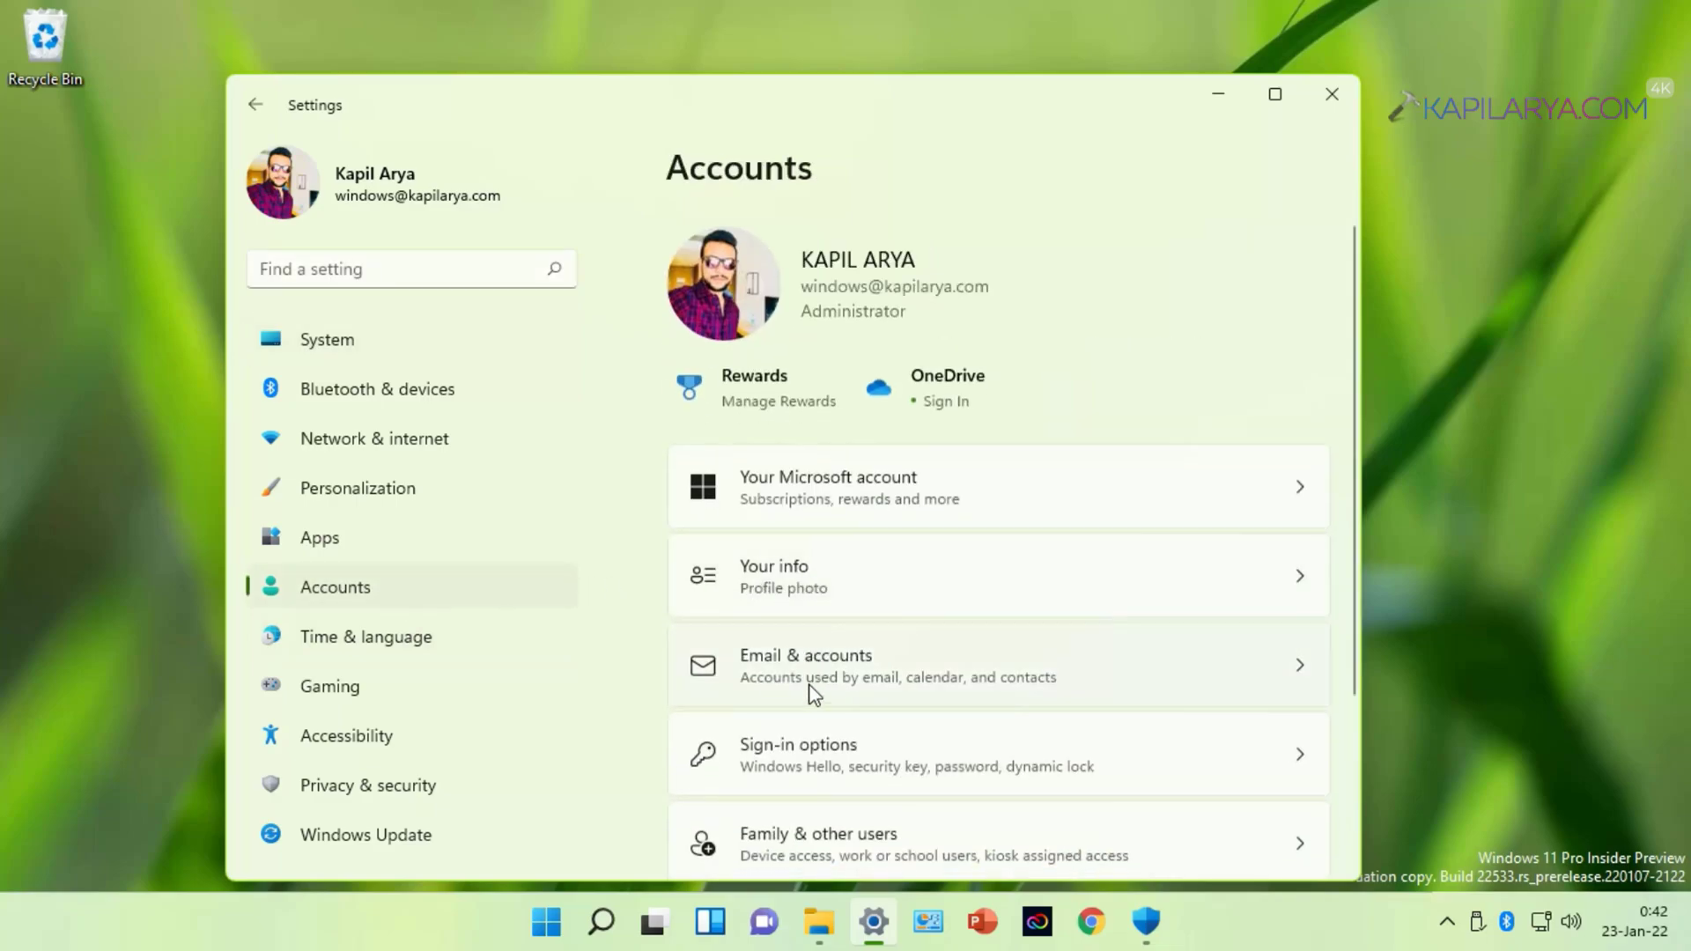
pyautogui.click(824, 772)
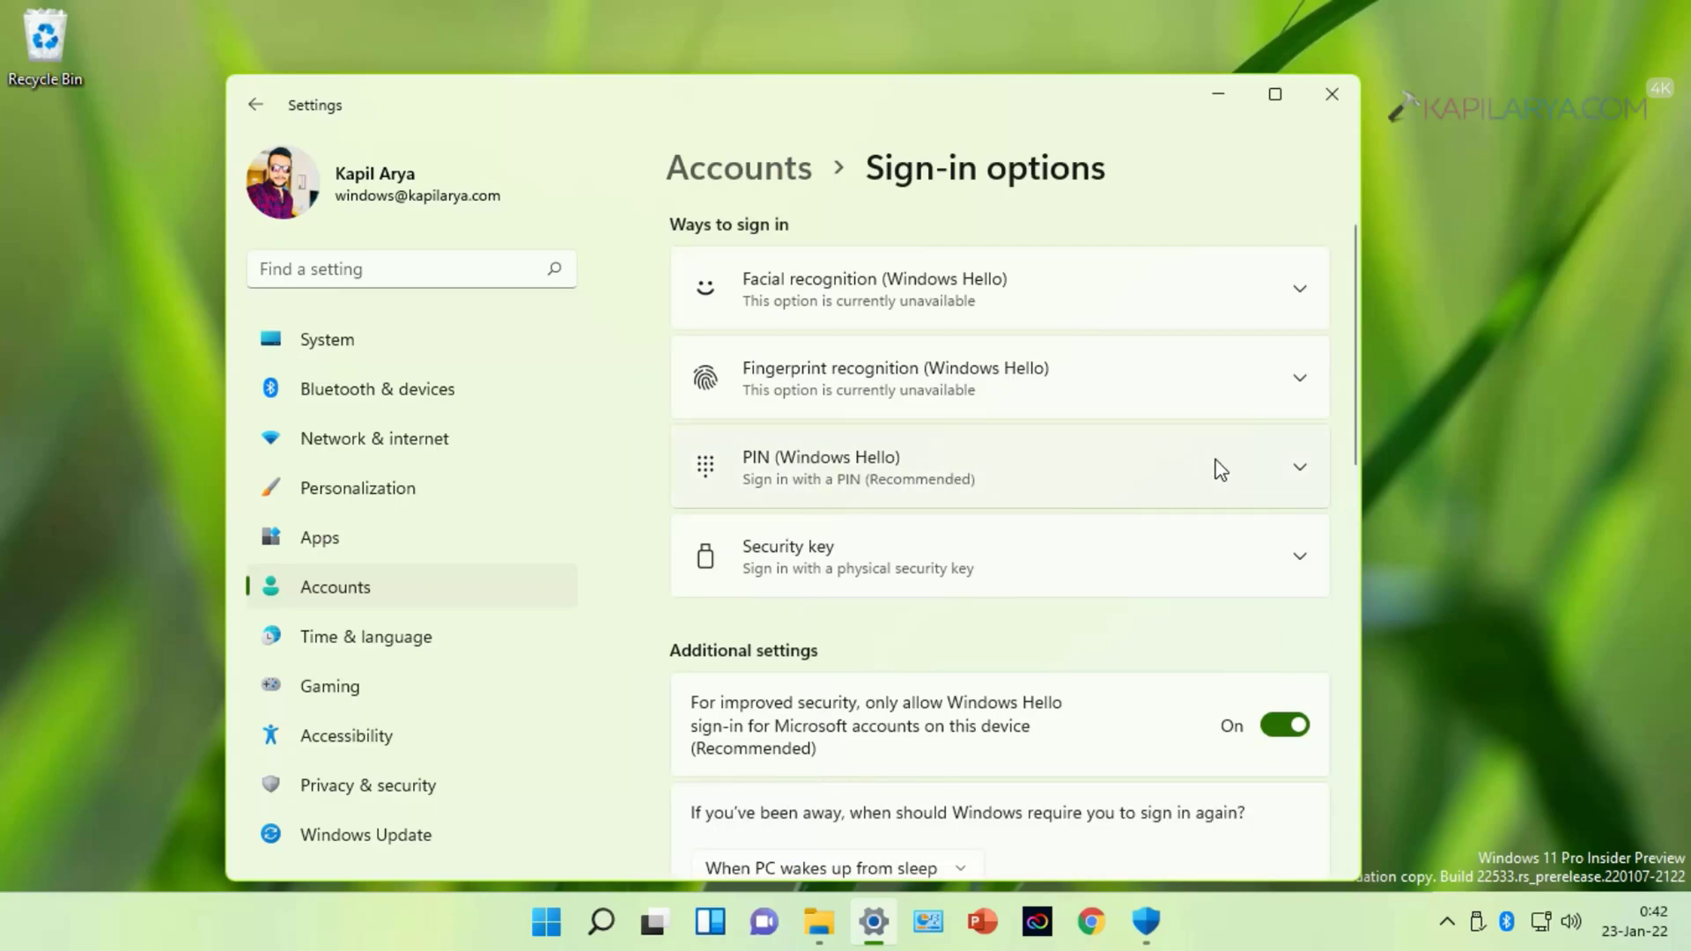
pyautogui.click(1300, 474)
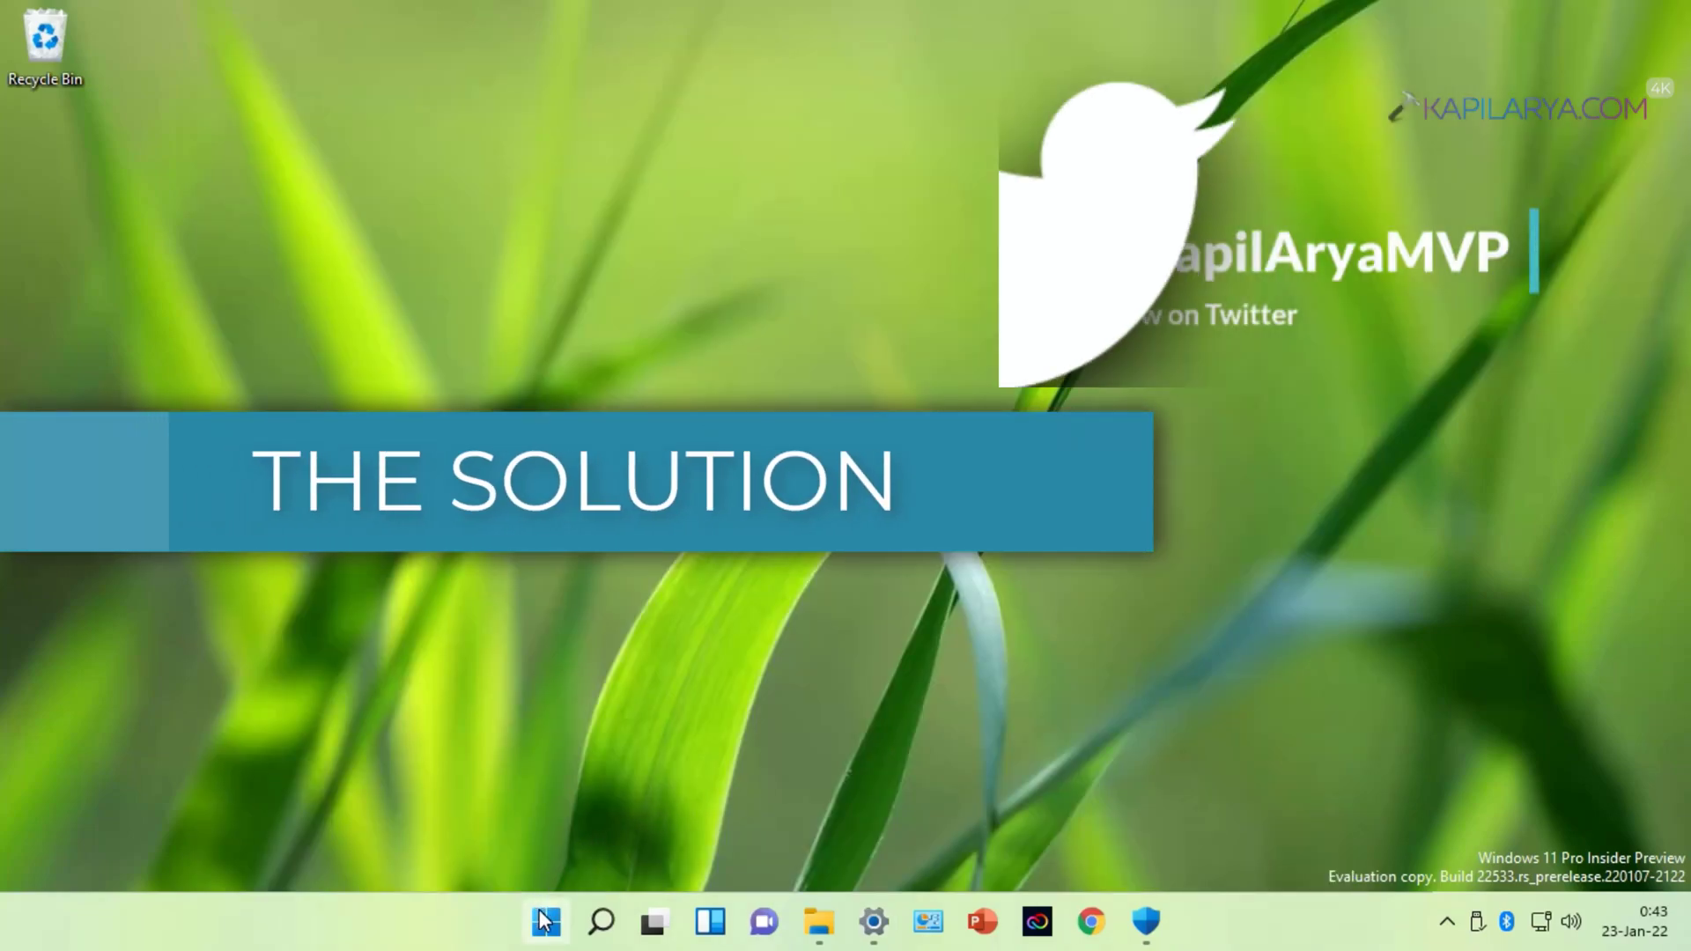
# Start Windows Terminal (Admin) from the Start button's right-click menu and approve the UAC prompt
pyautogui.rightClick(545, 921)
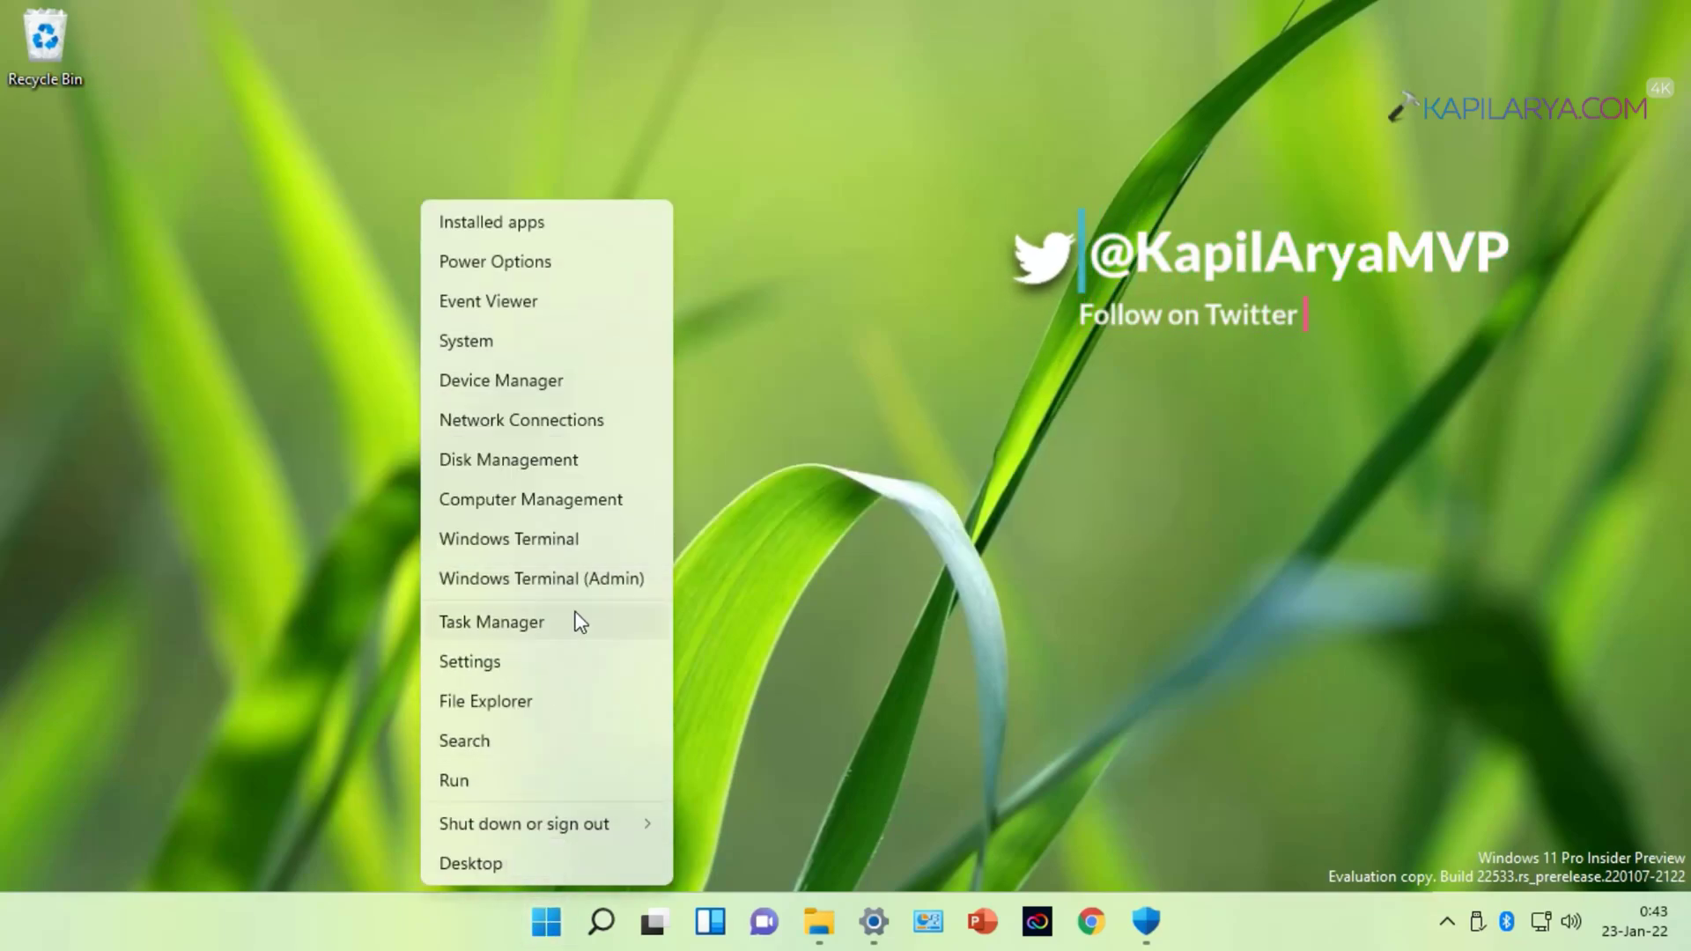
pyautogui.click(644, 584)
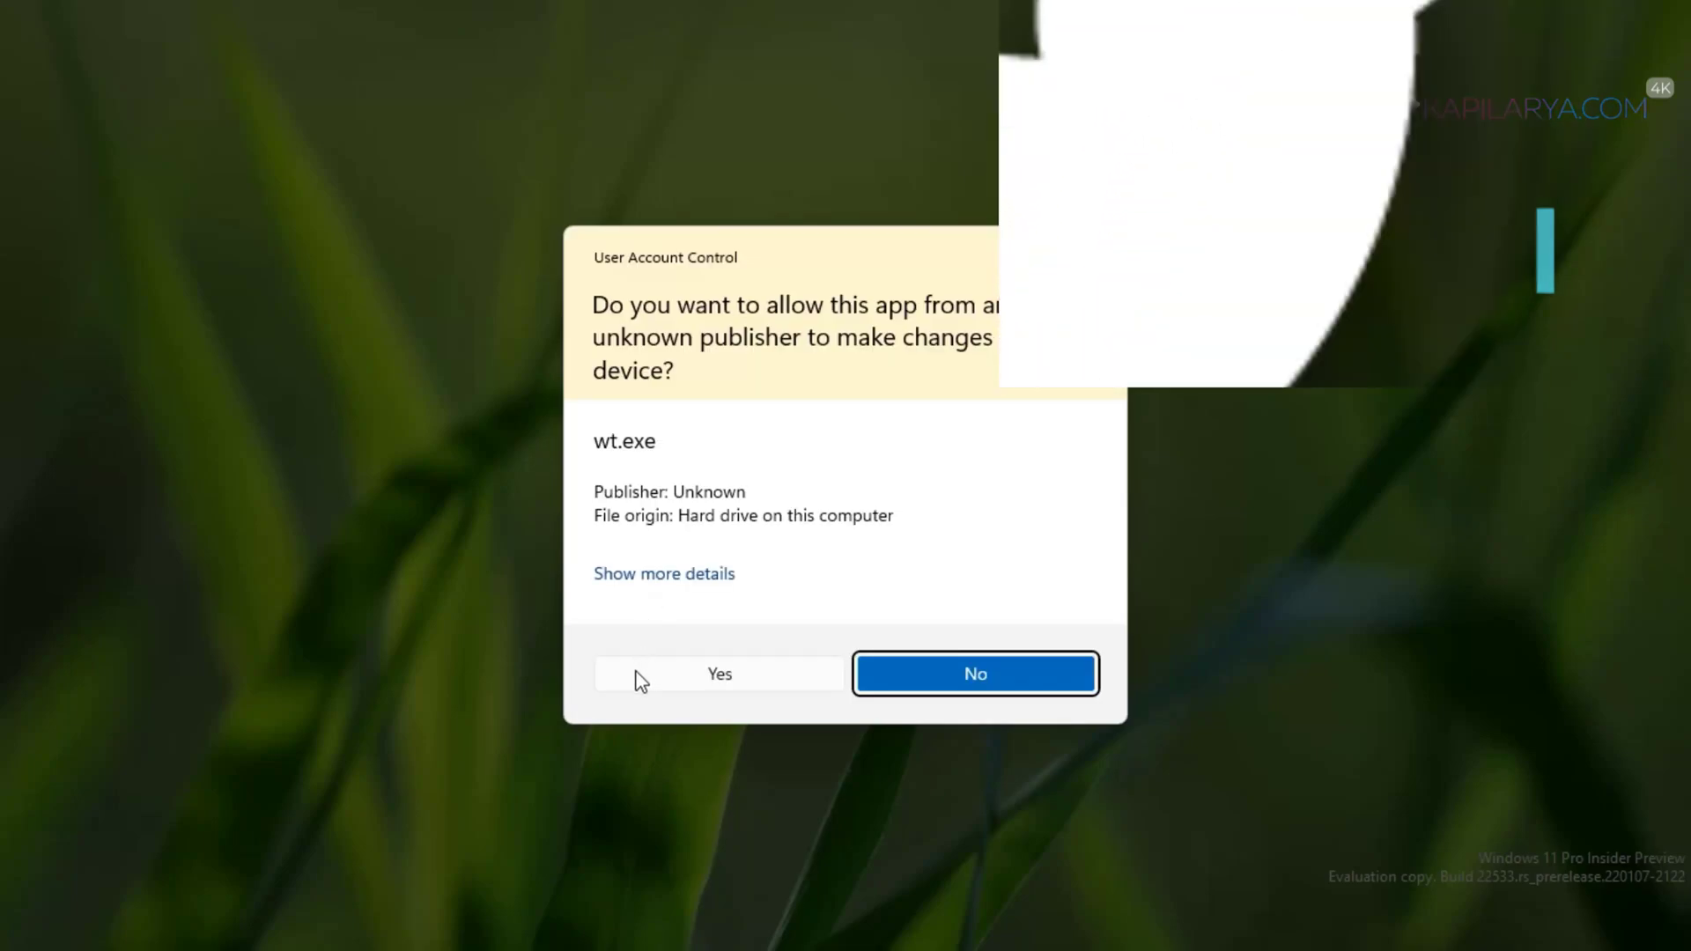
pyautogui.click(625, 686)
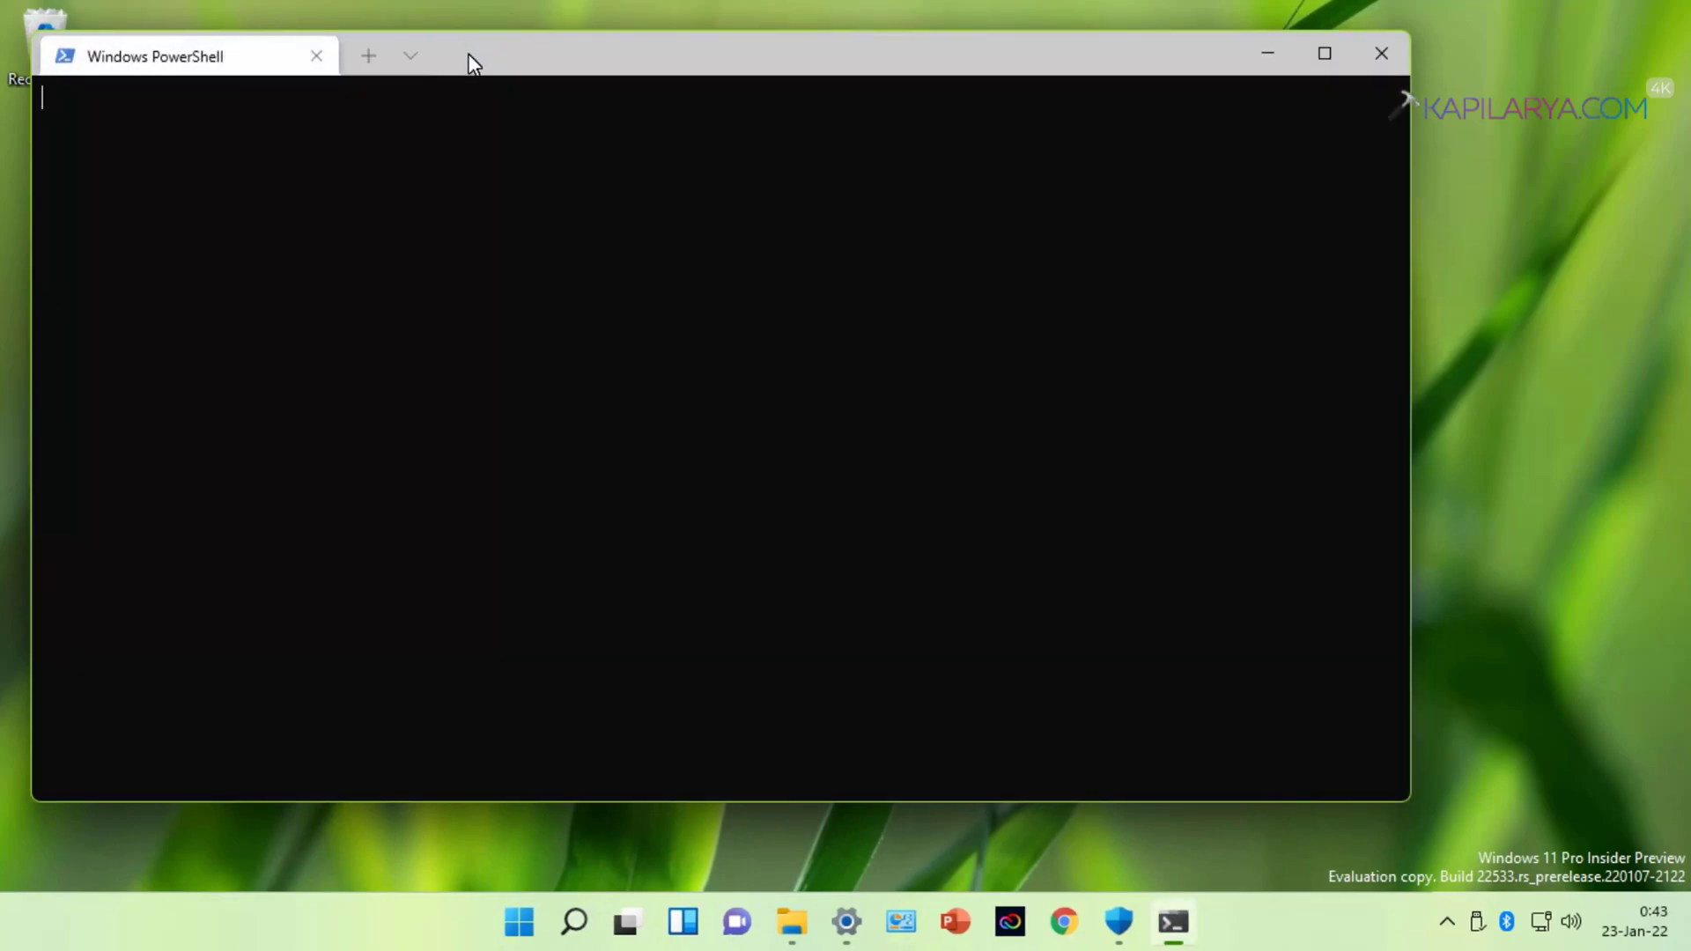
# In an admin Command Prompt tab, run icacls on Ngc with /T /Q /C /RESET; it returns access denied
pyautogui.moveTo(468, 53); pyautogui.dragTo(598, 87)
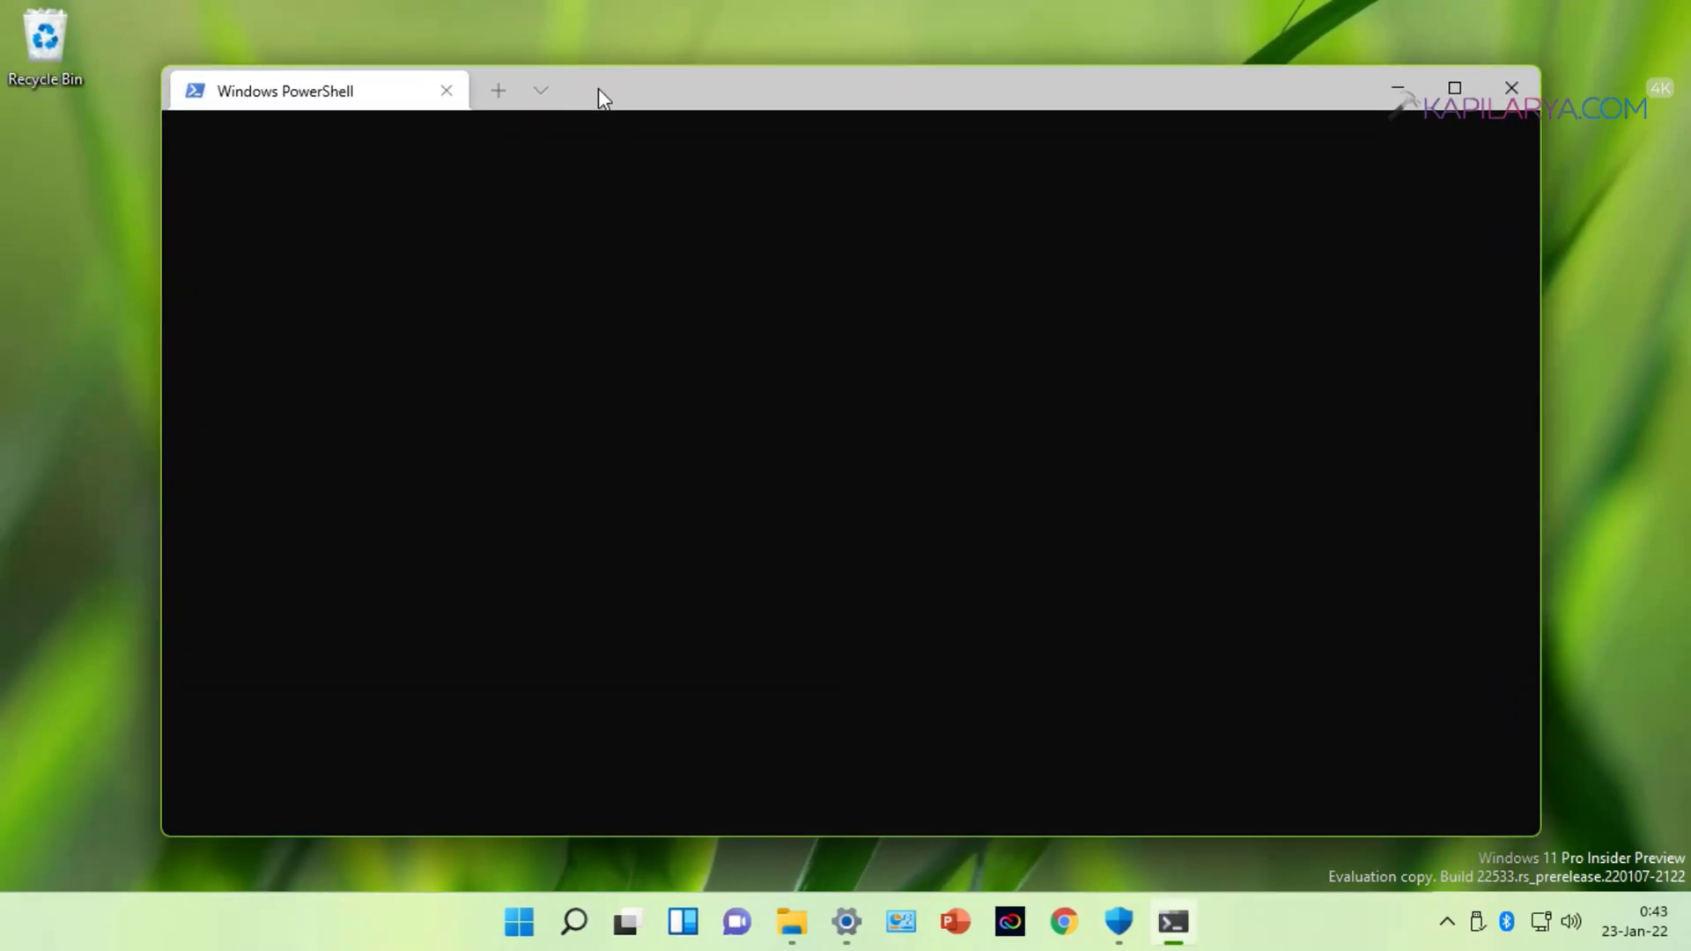
pyautogui.click(549, 95)
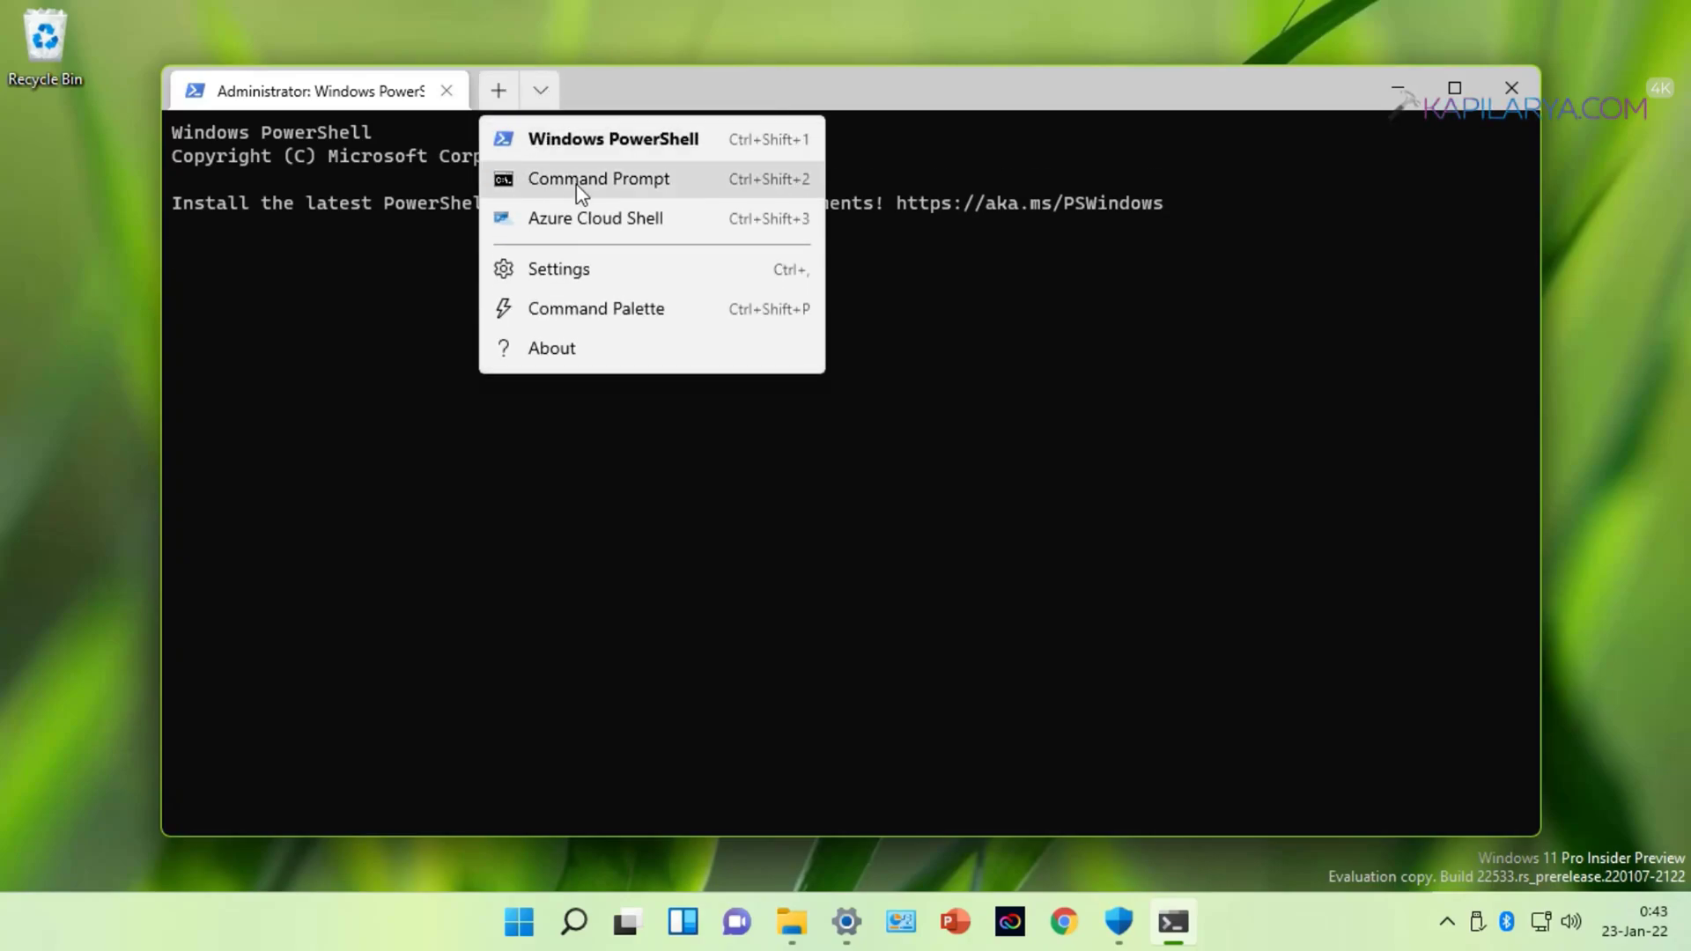
pyautogui.click(674, 187)
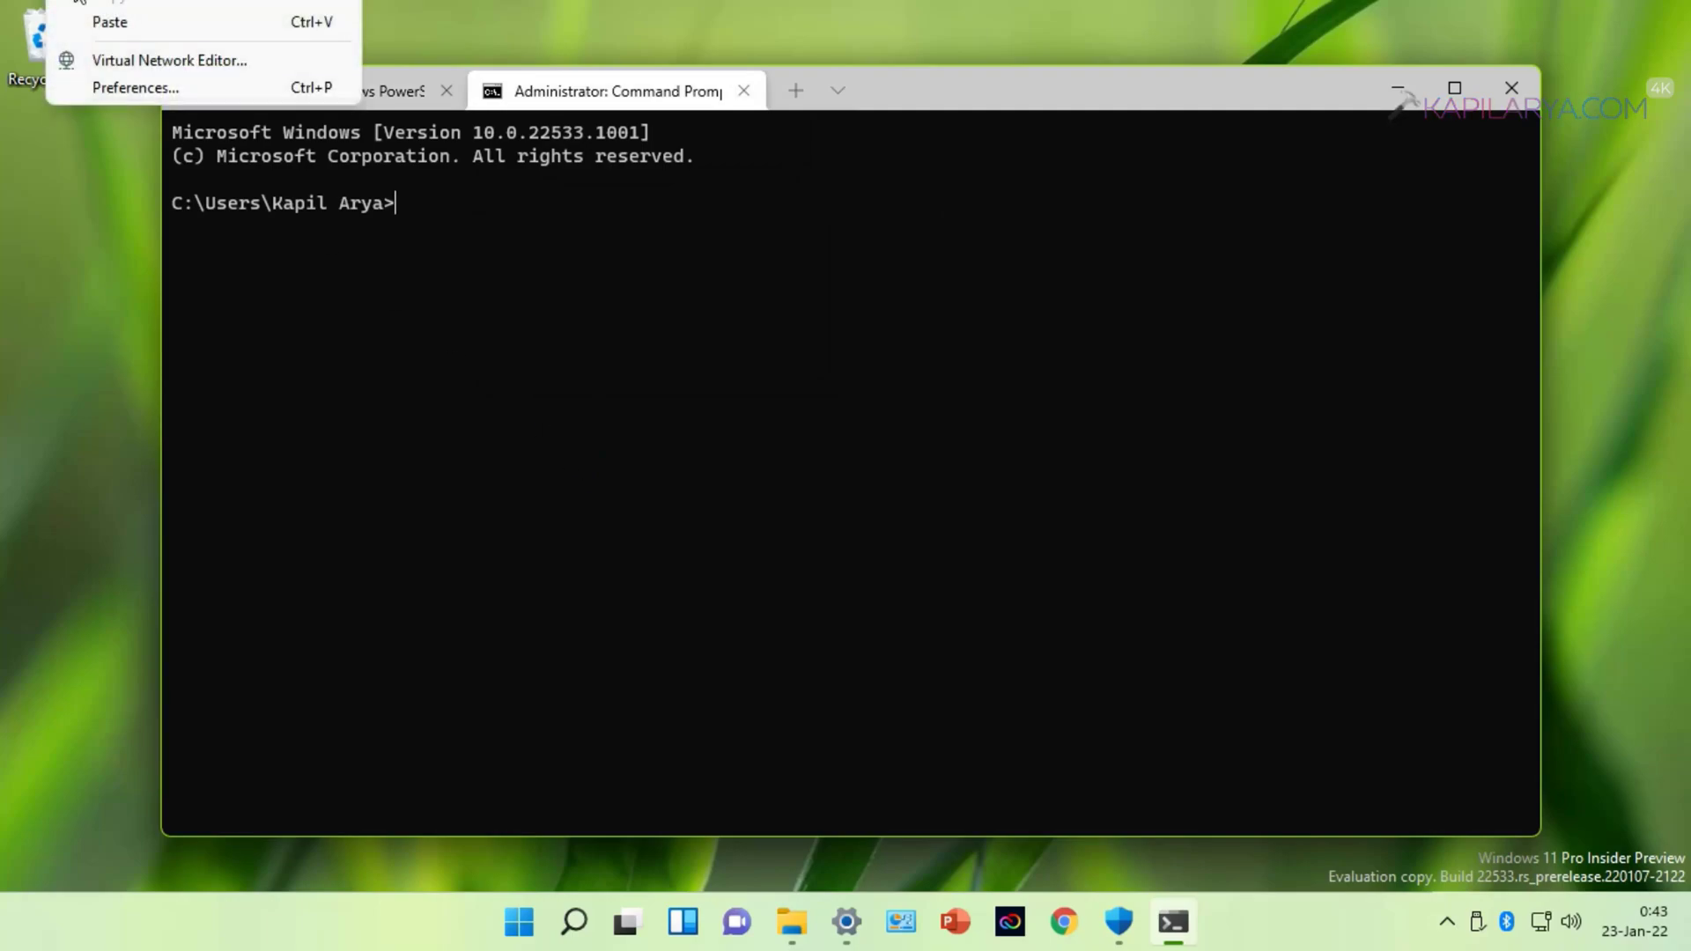
pyautogui.click(76, 18)
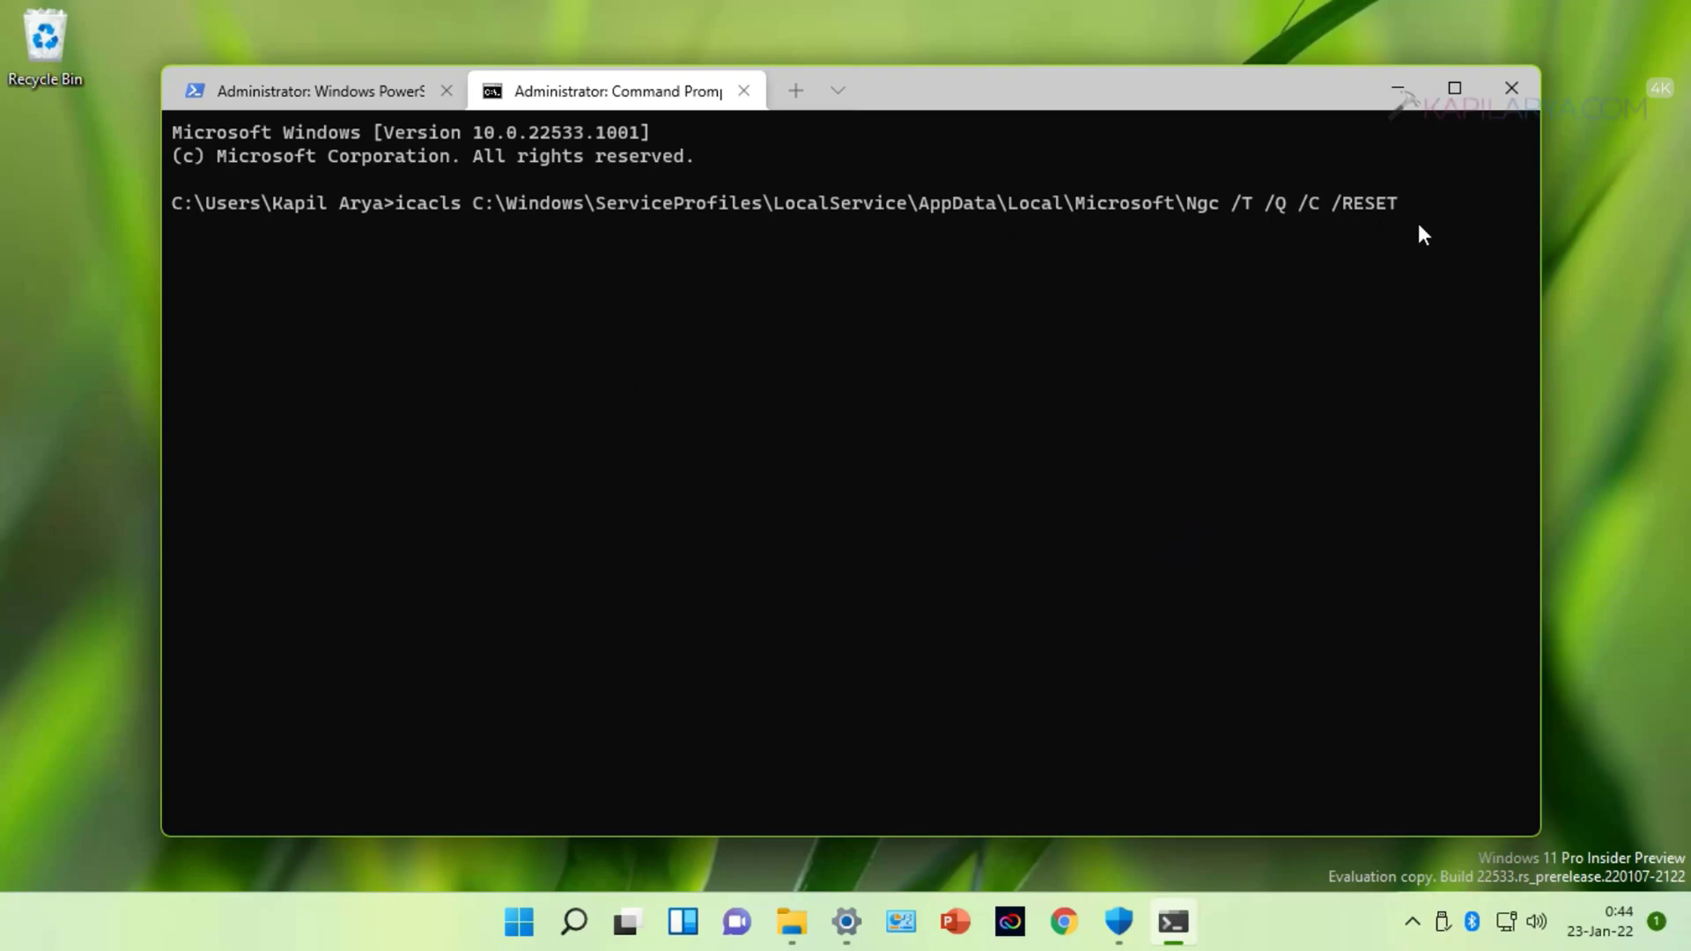
pyautogui.press('Return')
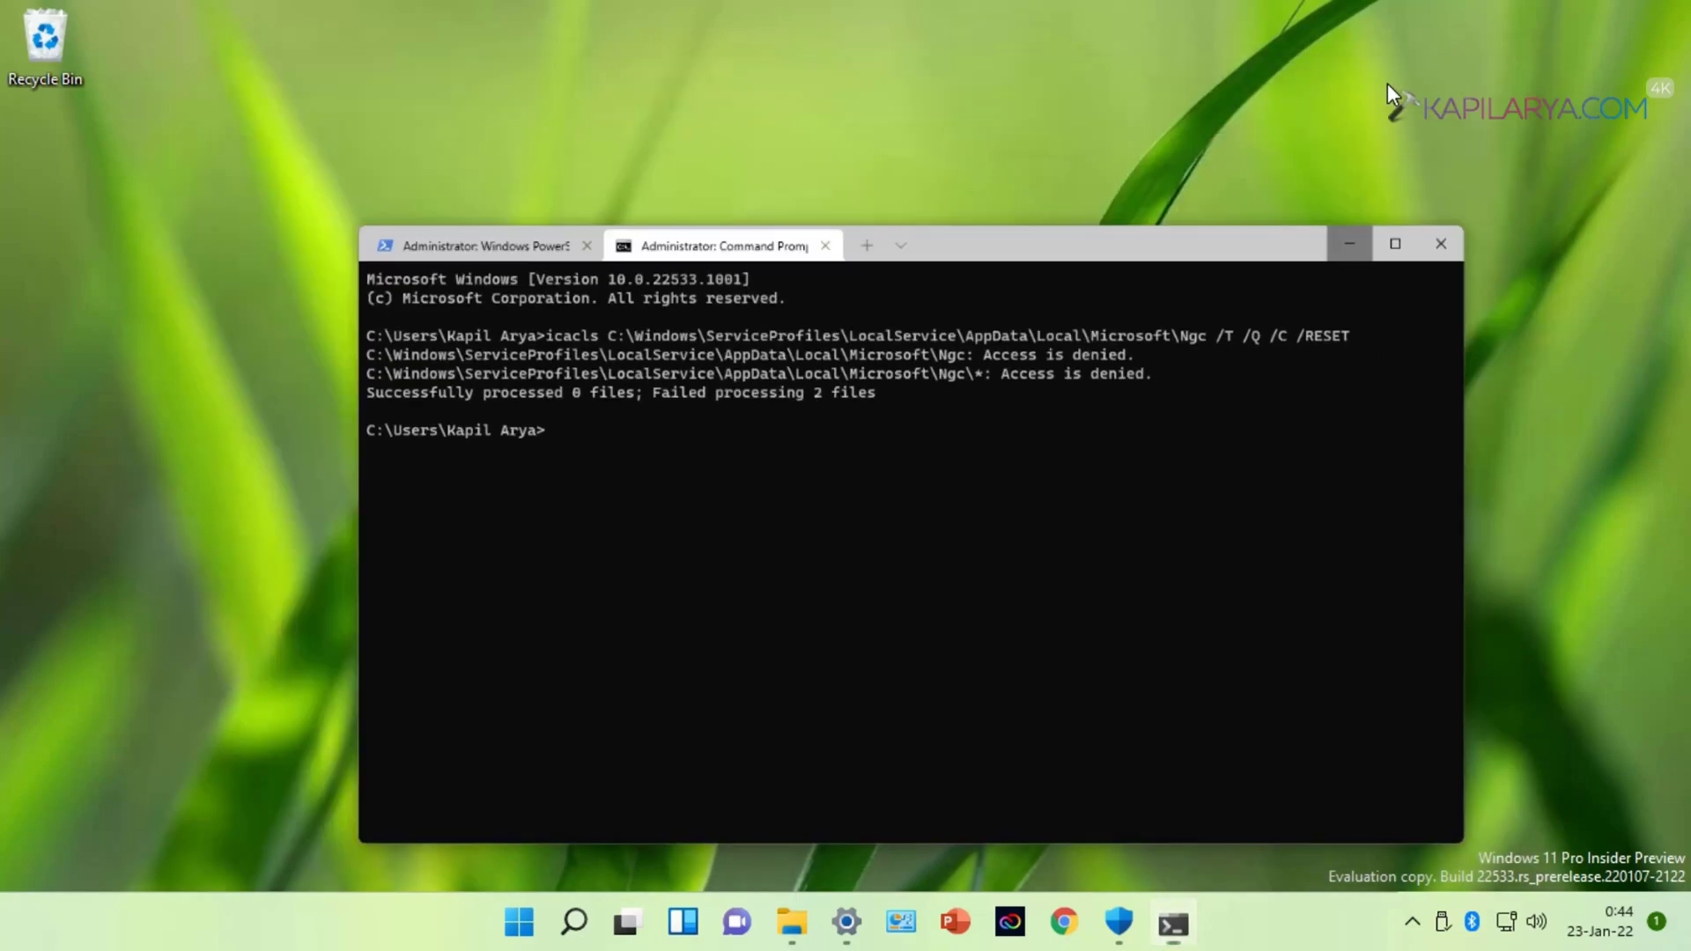
# Minimize the terminal and try opening Ngc in File Explorer, continuing until the permission-denied message appears
pyautogui.click(1391, 90)
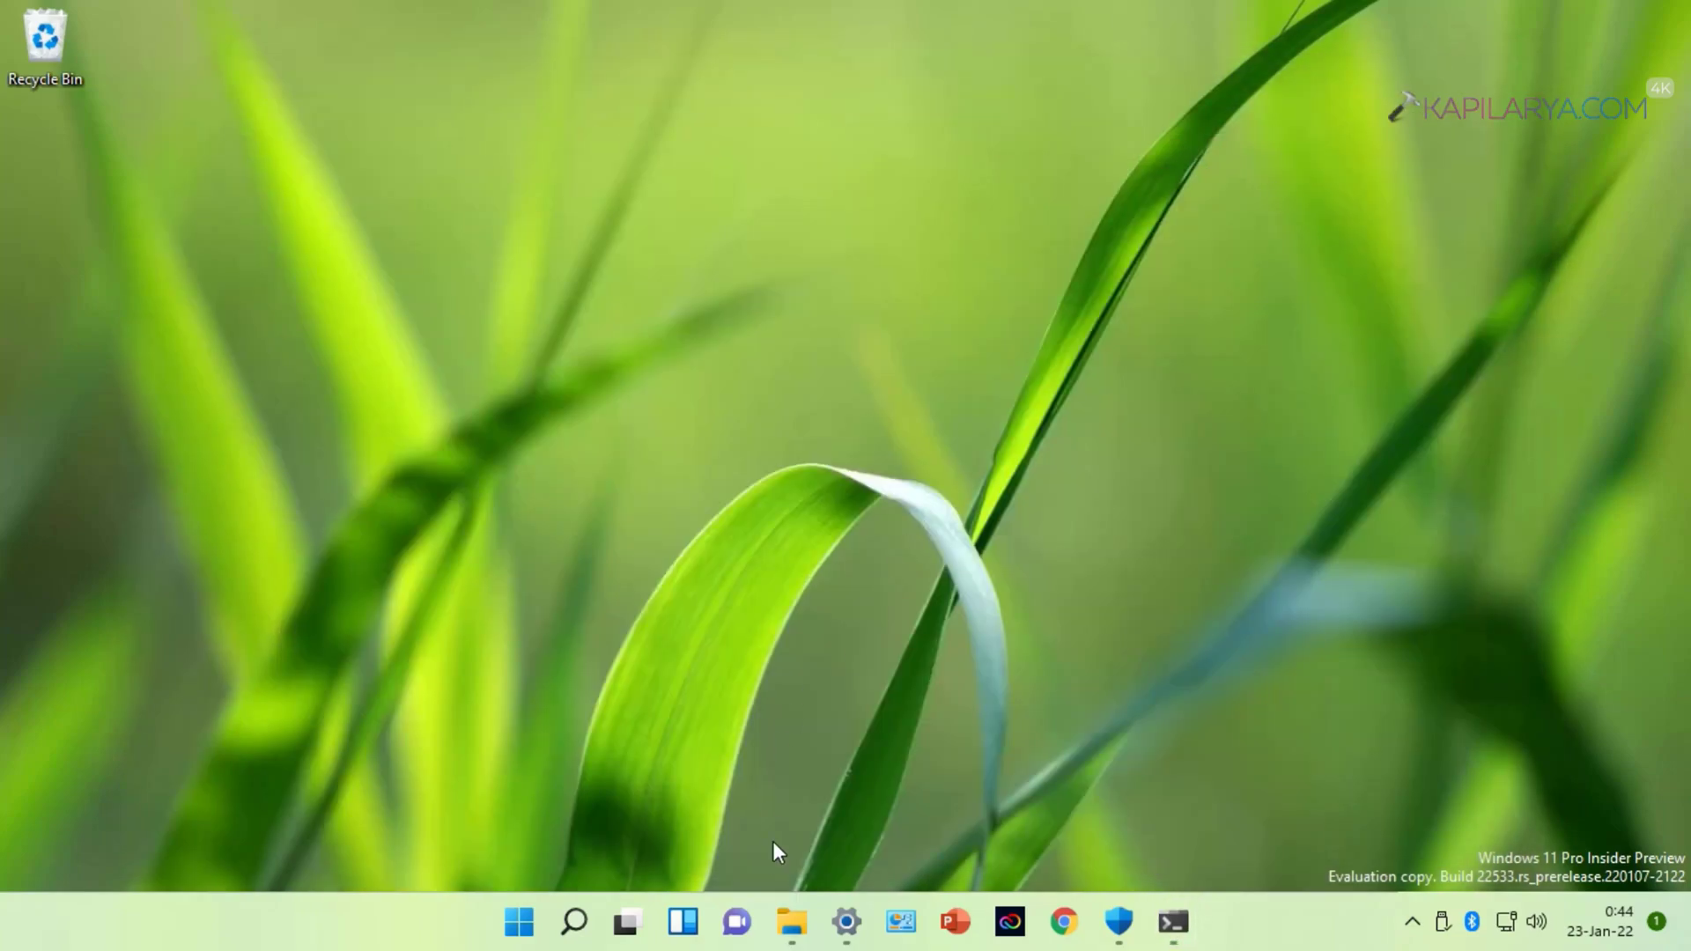
pyautogui.click(791, 924)
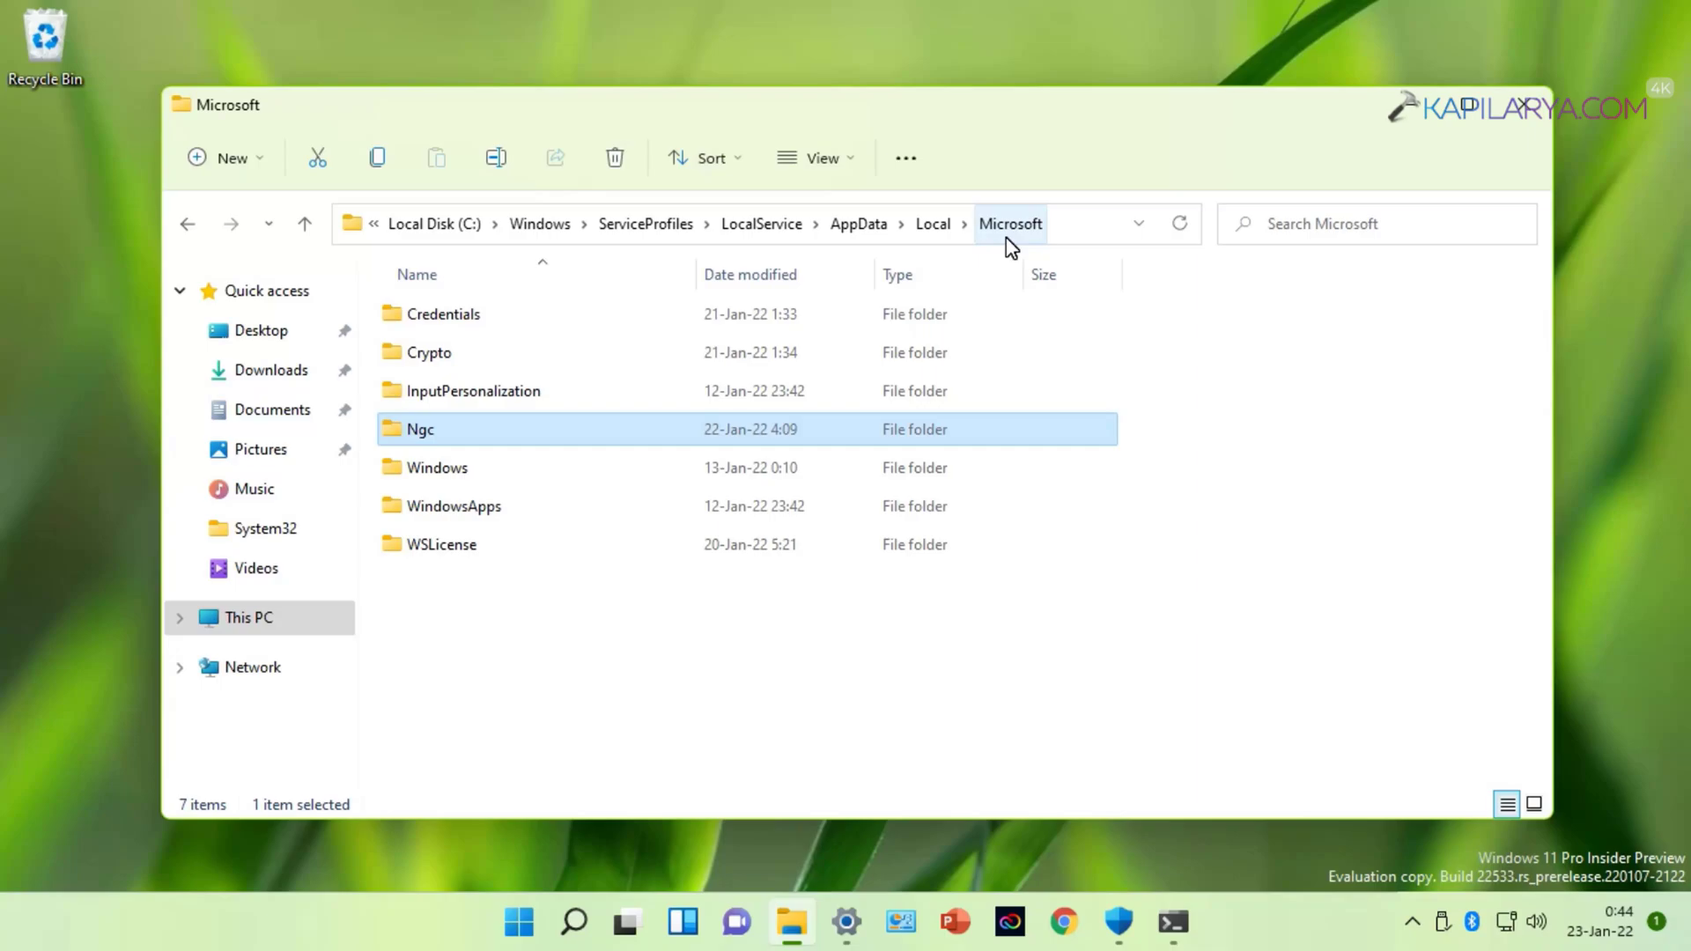
pyautogui.doubleClick(520, 430)
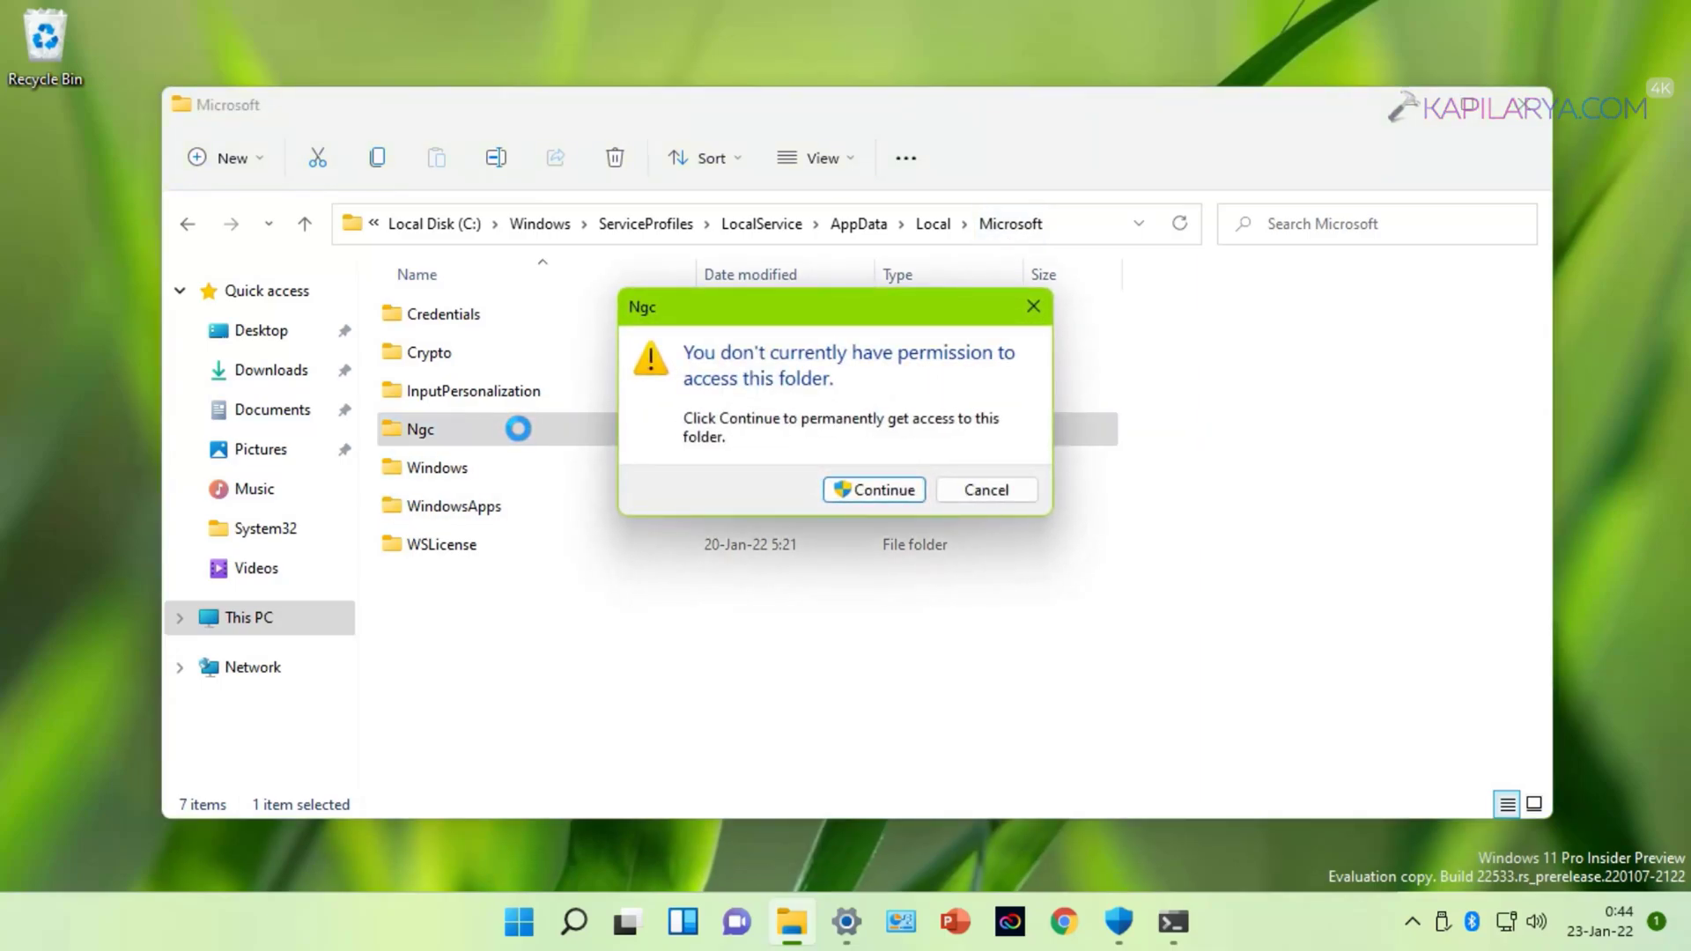
pyautogui.click(865, 501)
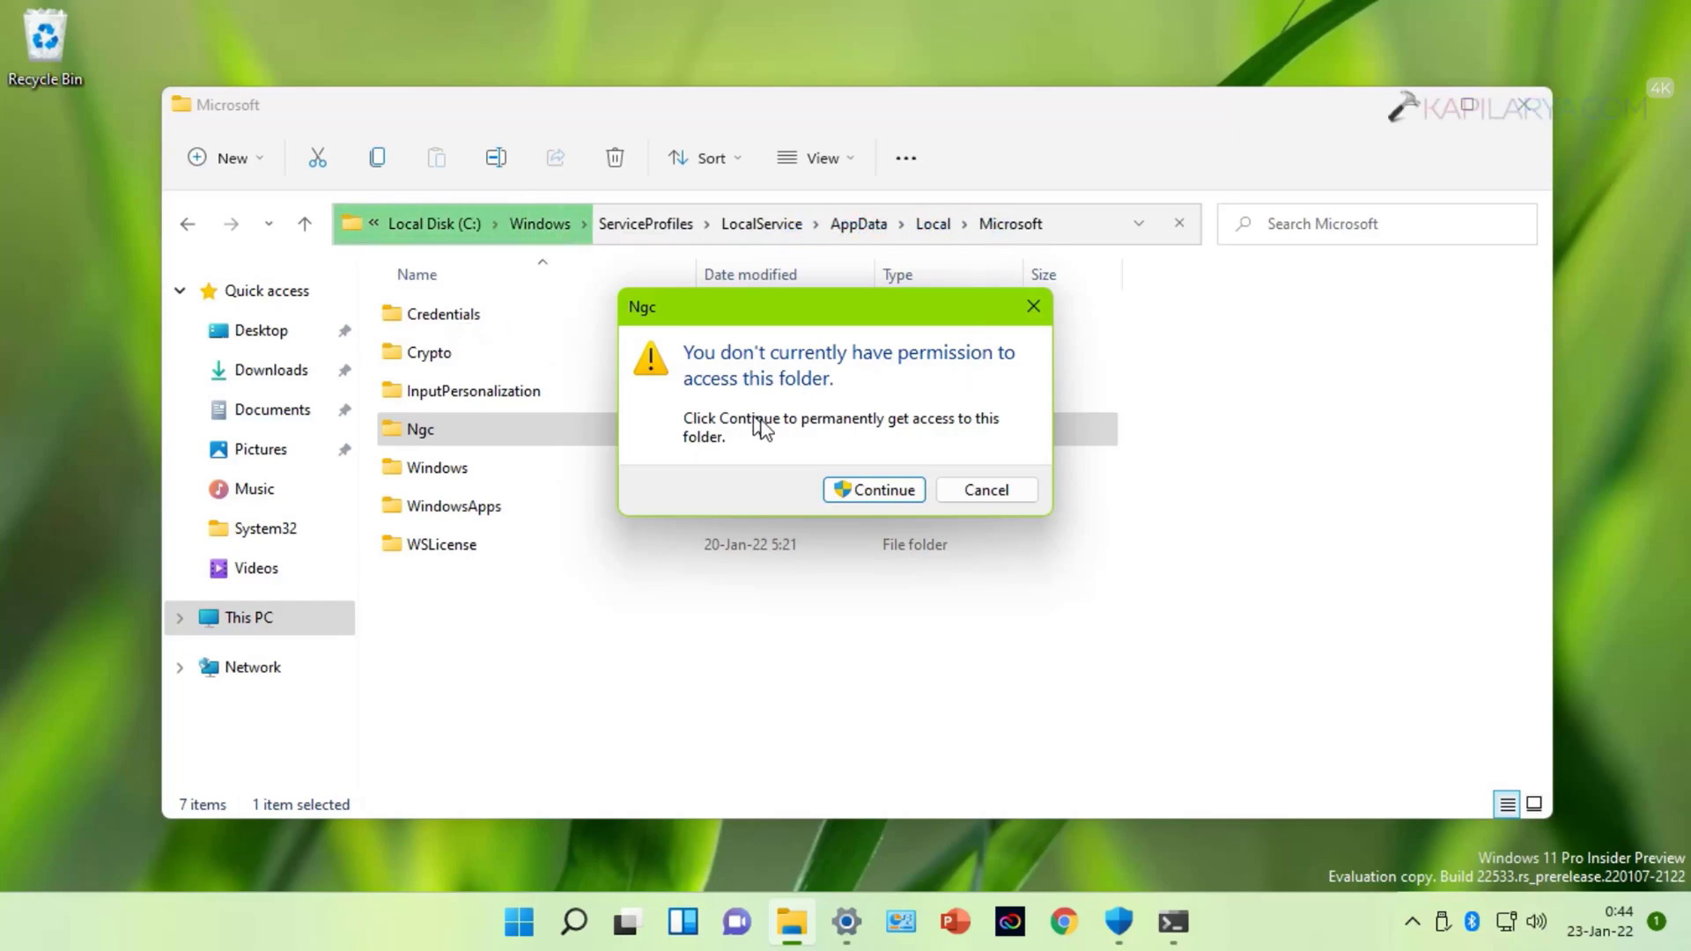
pyautogui.click(894, 491)
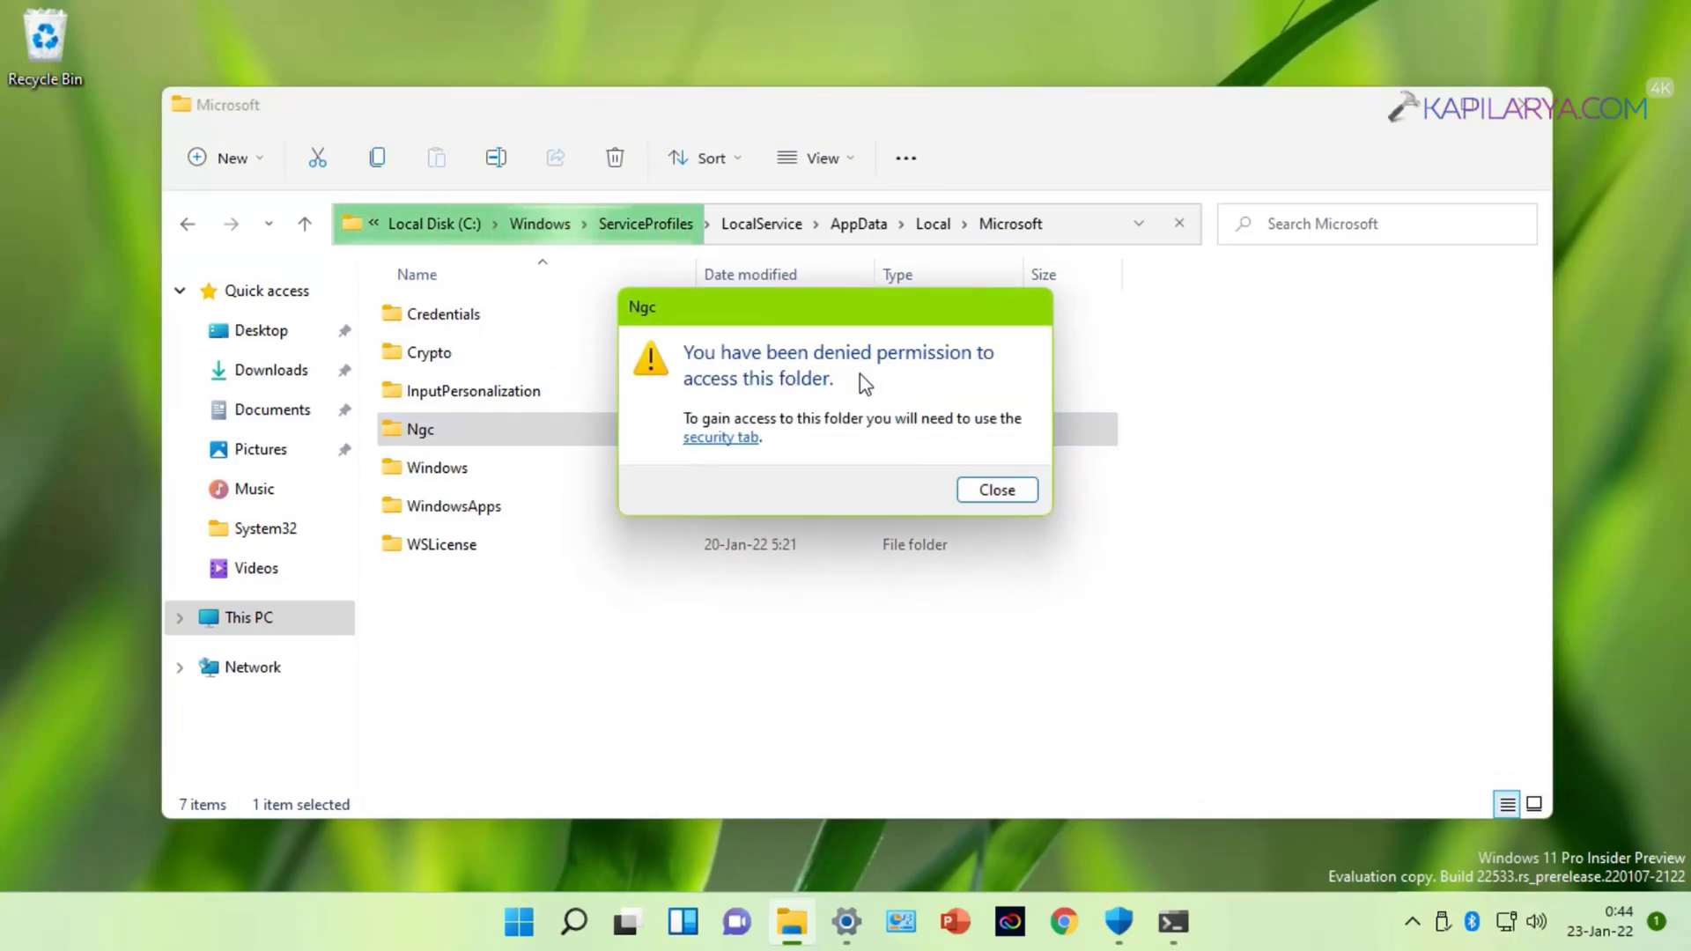
# Dismiss the denied message and open Ngc's Advanced Security Settings via Properties > Security
pyautogui.click(977, 491)
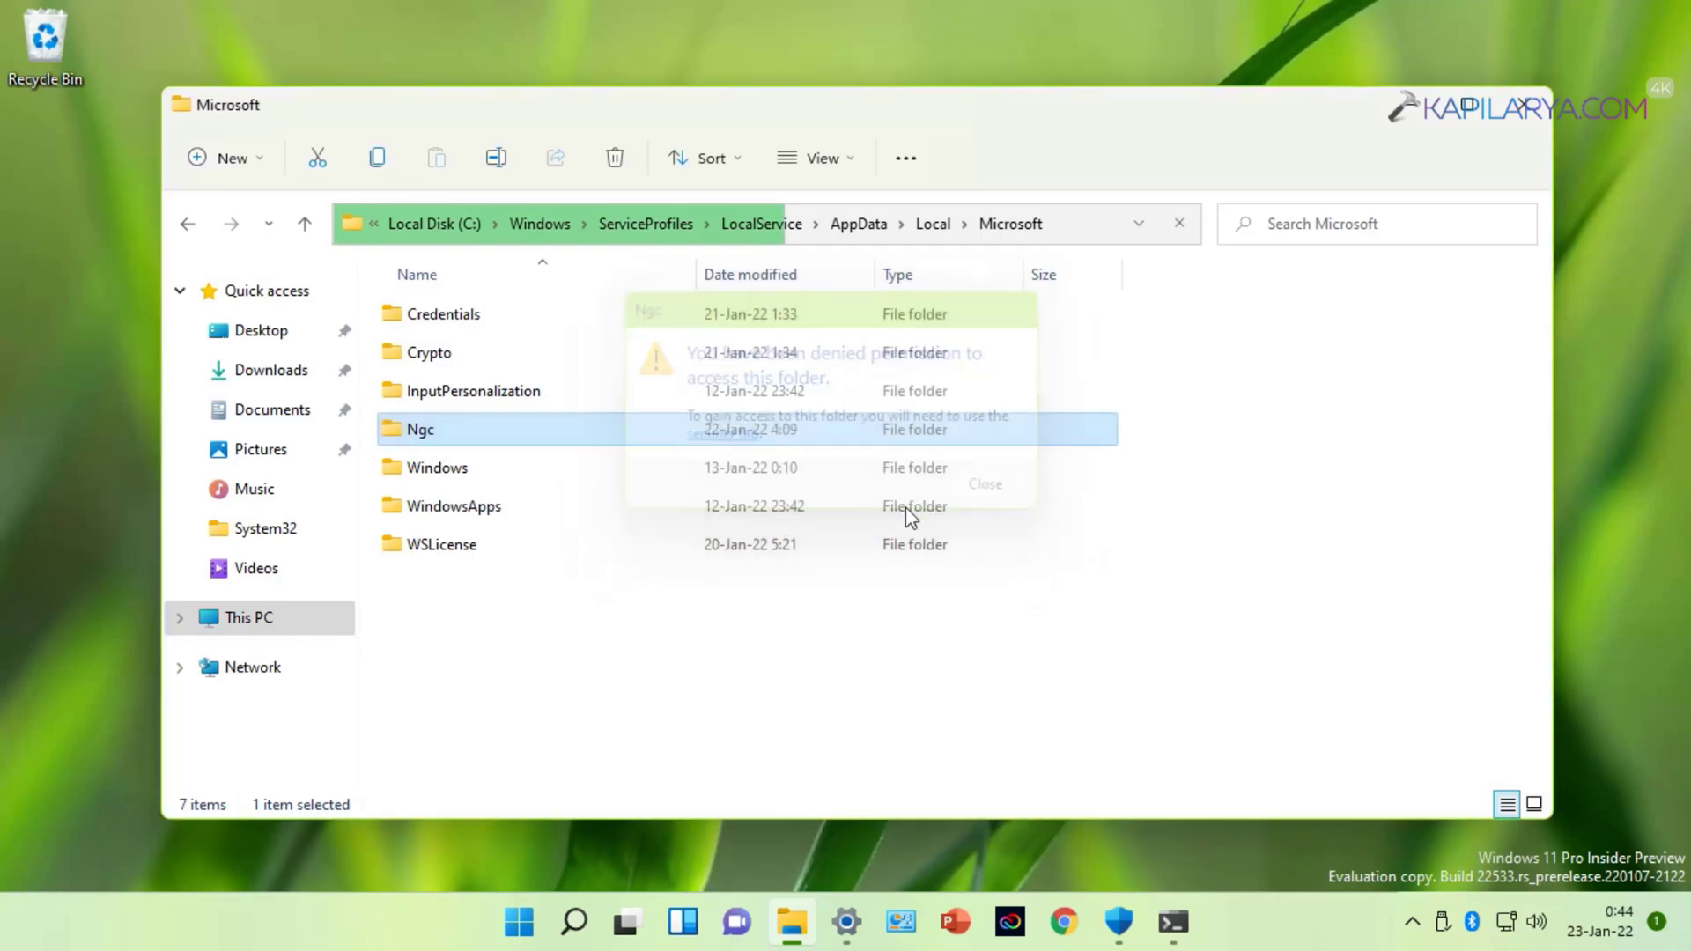
pyautogui.rightClick(469, 443)
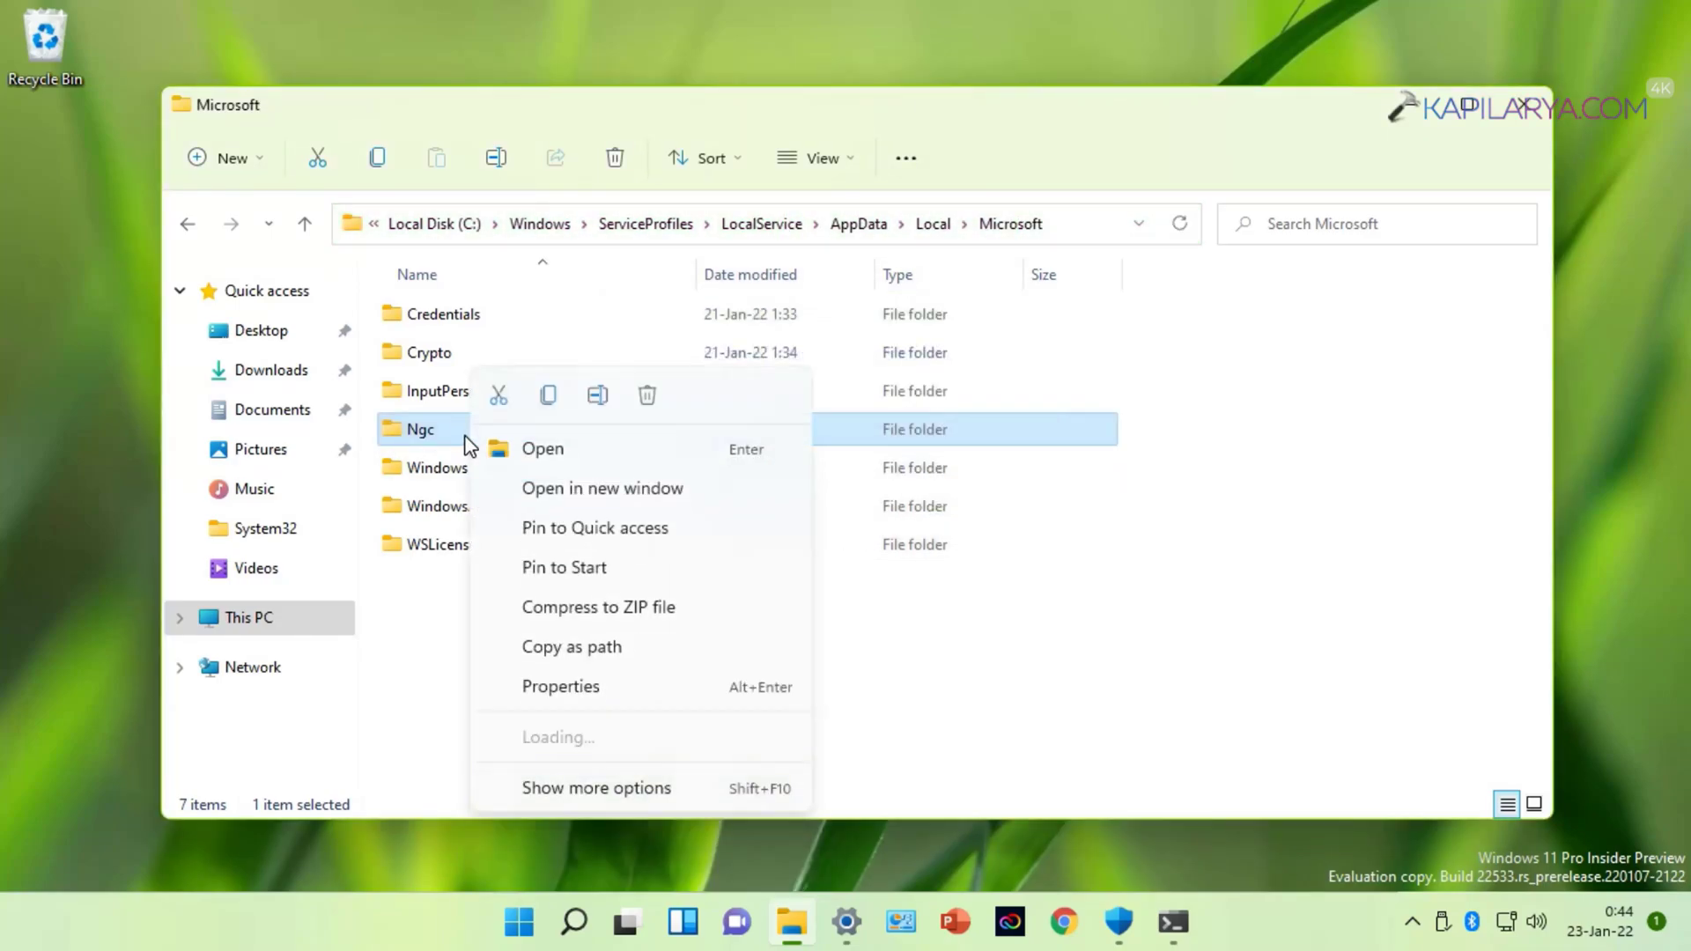
pyautogui.click(582, 688)
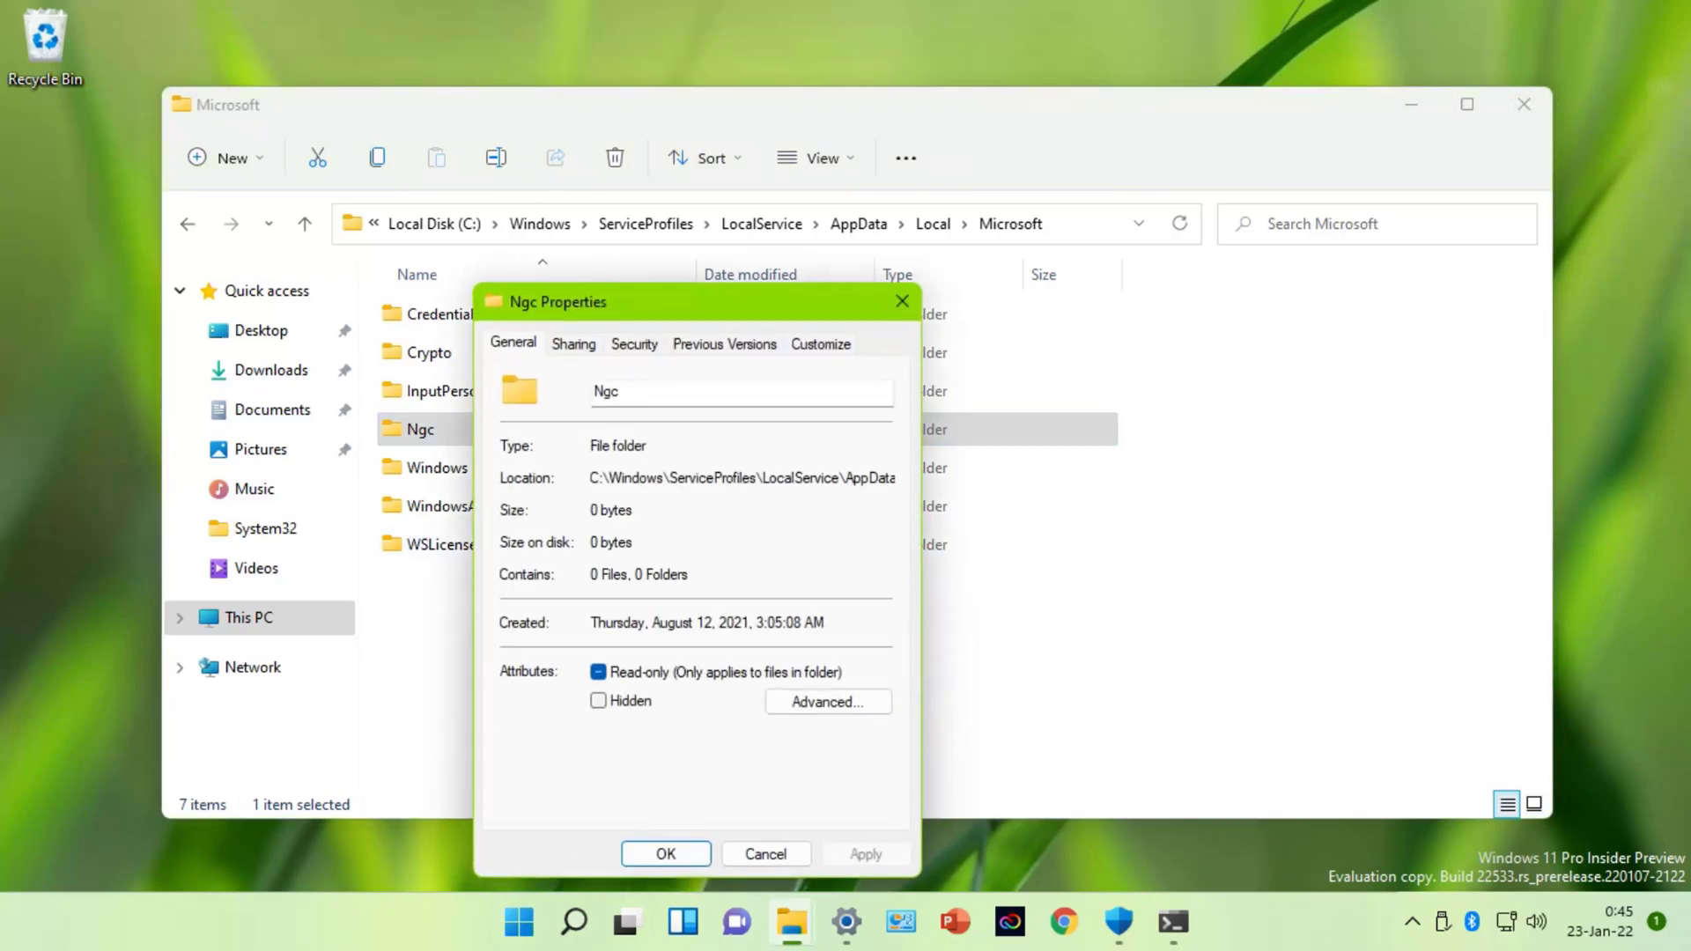
pyautogui.click(635, 339)
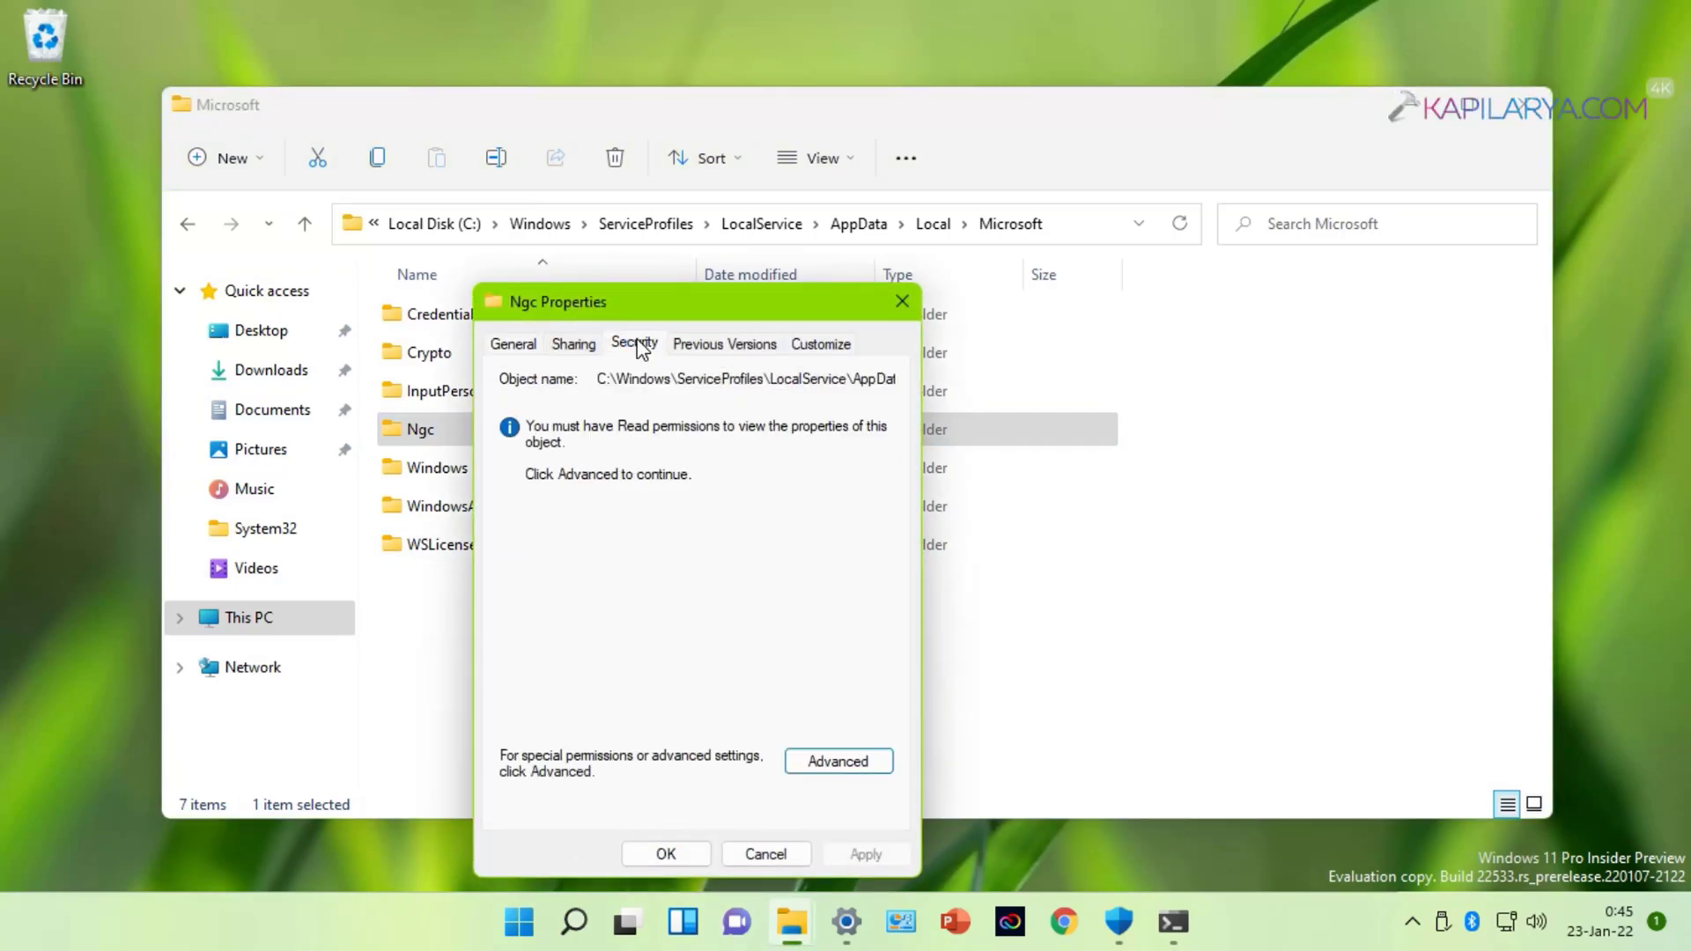
pyautogui.click(808, 763)
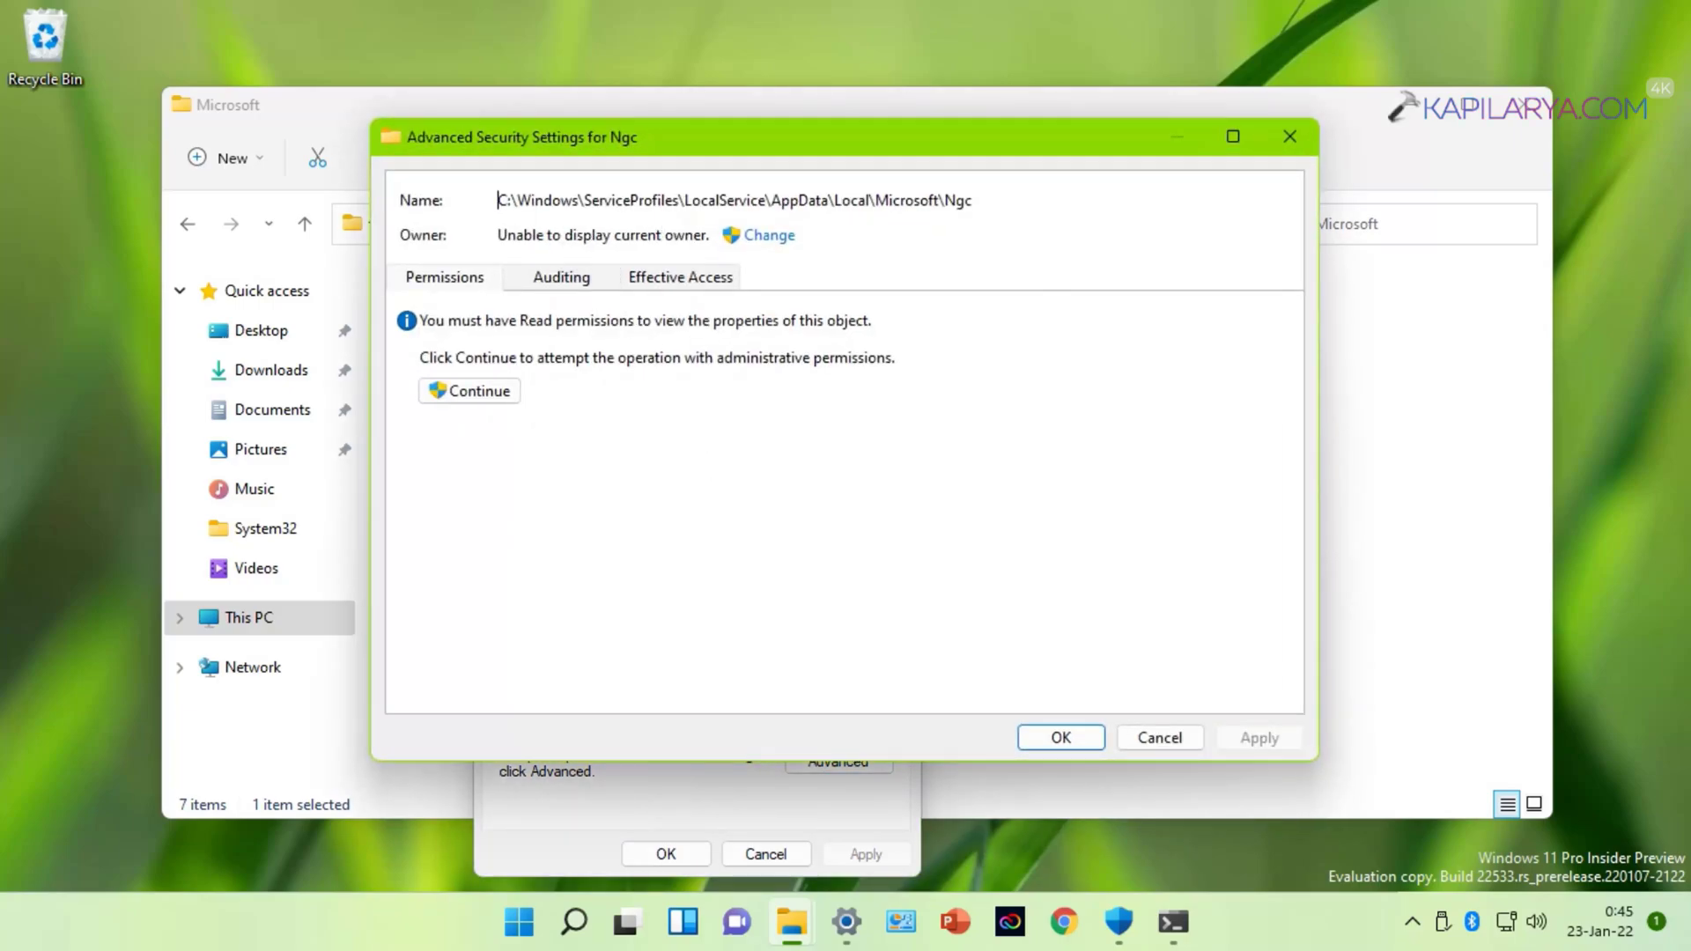
# Change the owner by listing all users with Find Now and selecting your own account
pyautogui.click(783, 238)
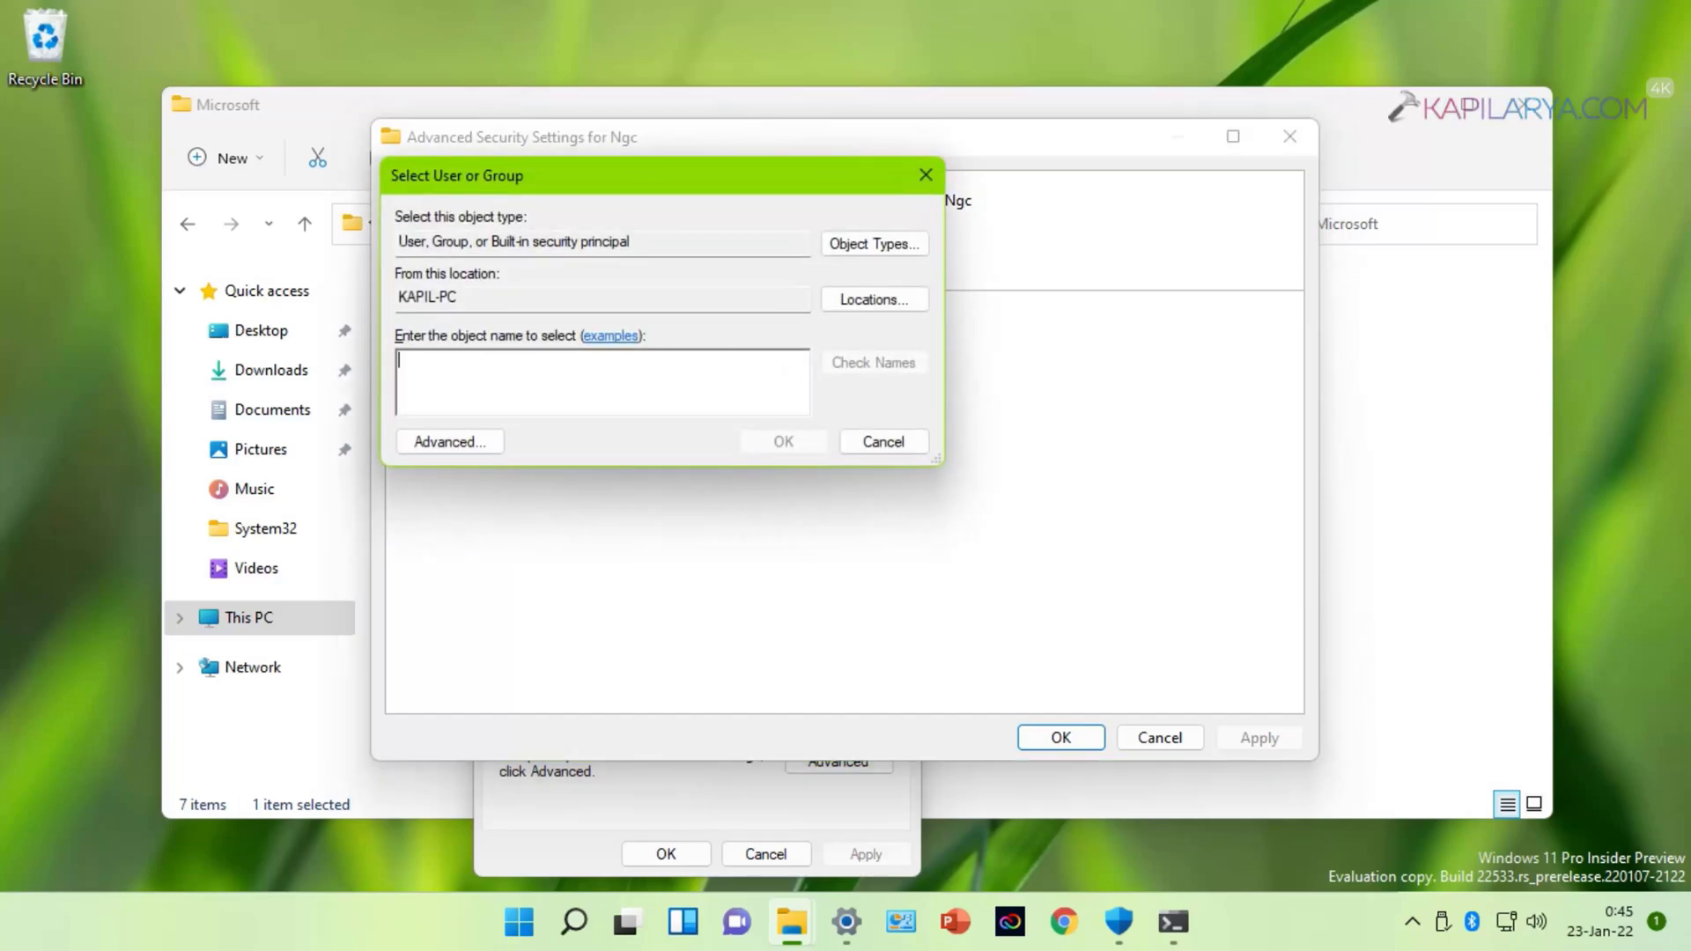
pyautogui.click(411, 447)
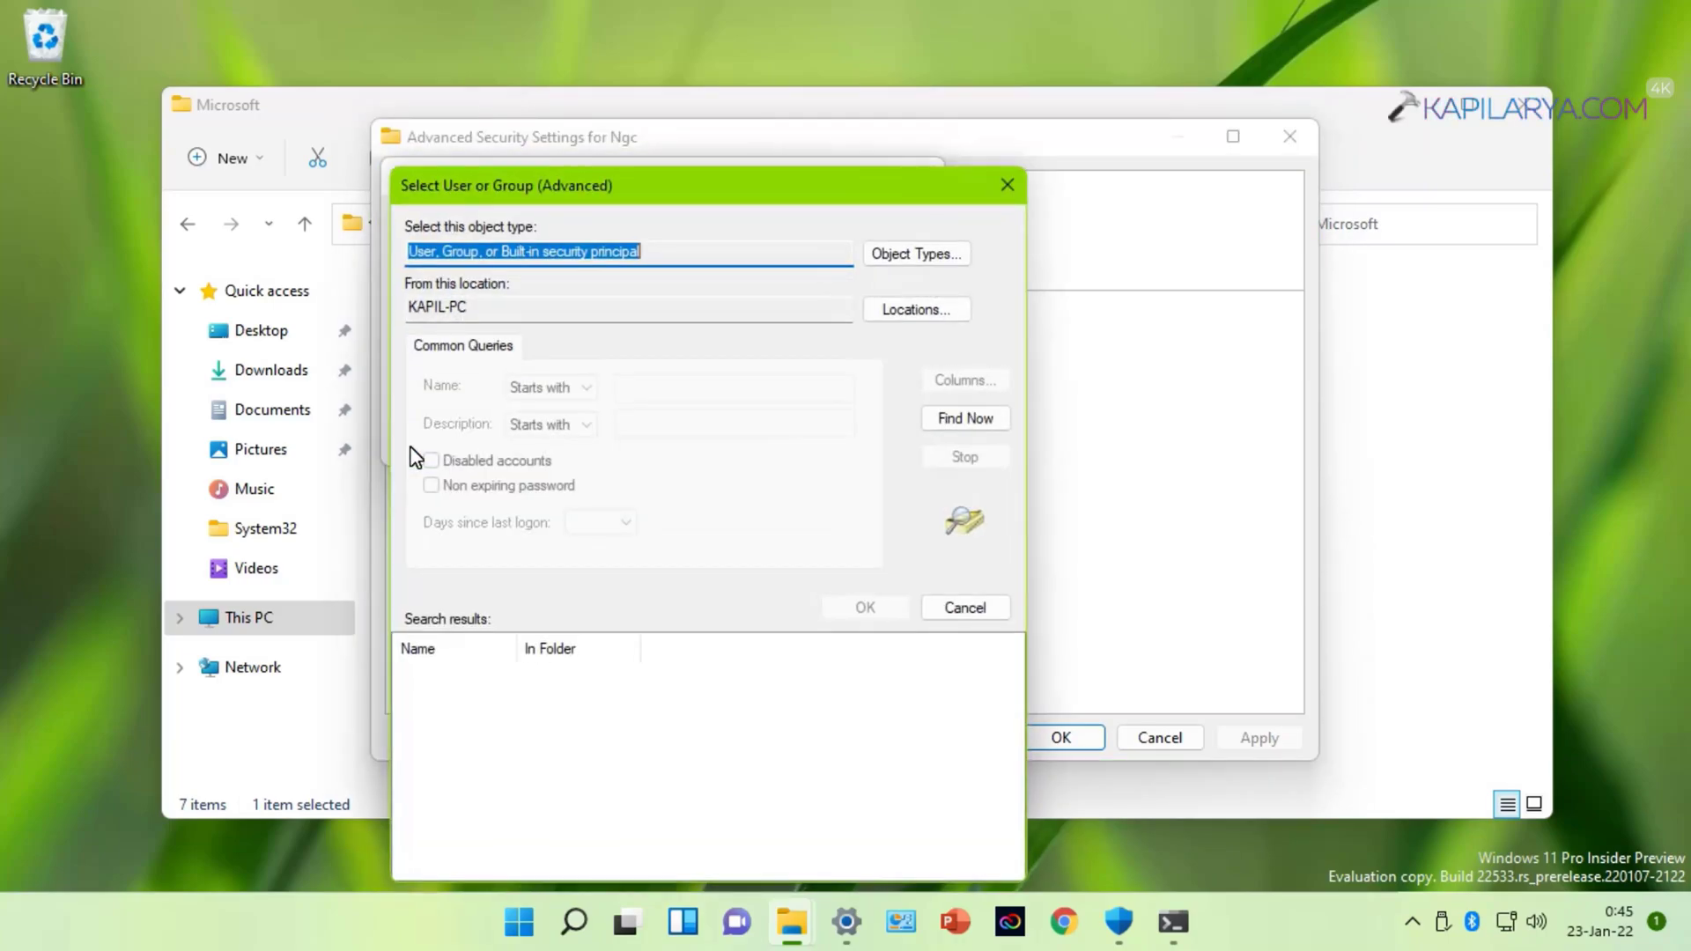
pyautogui.click(936, 426)
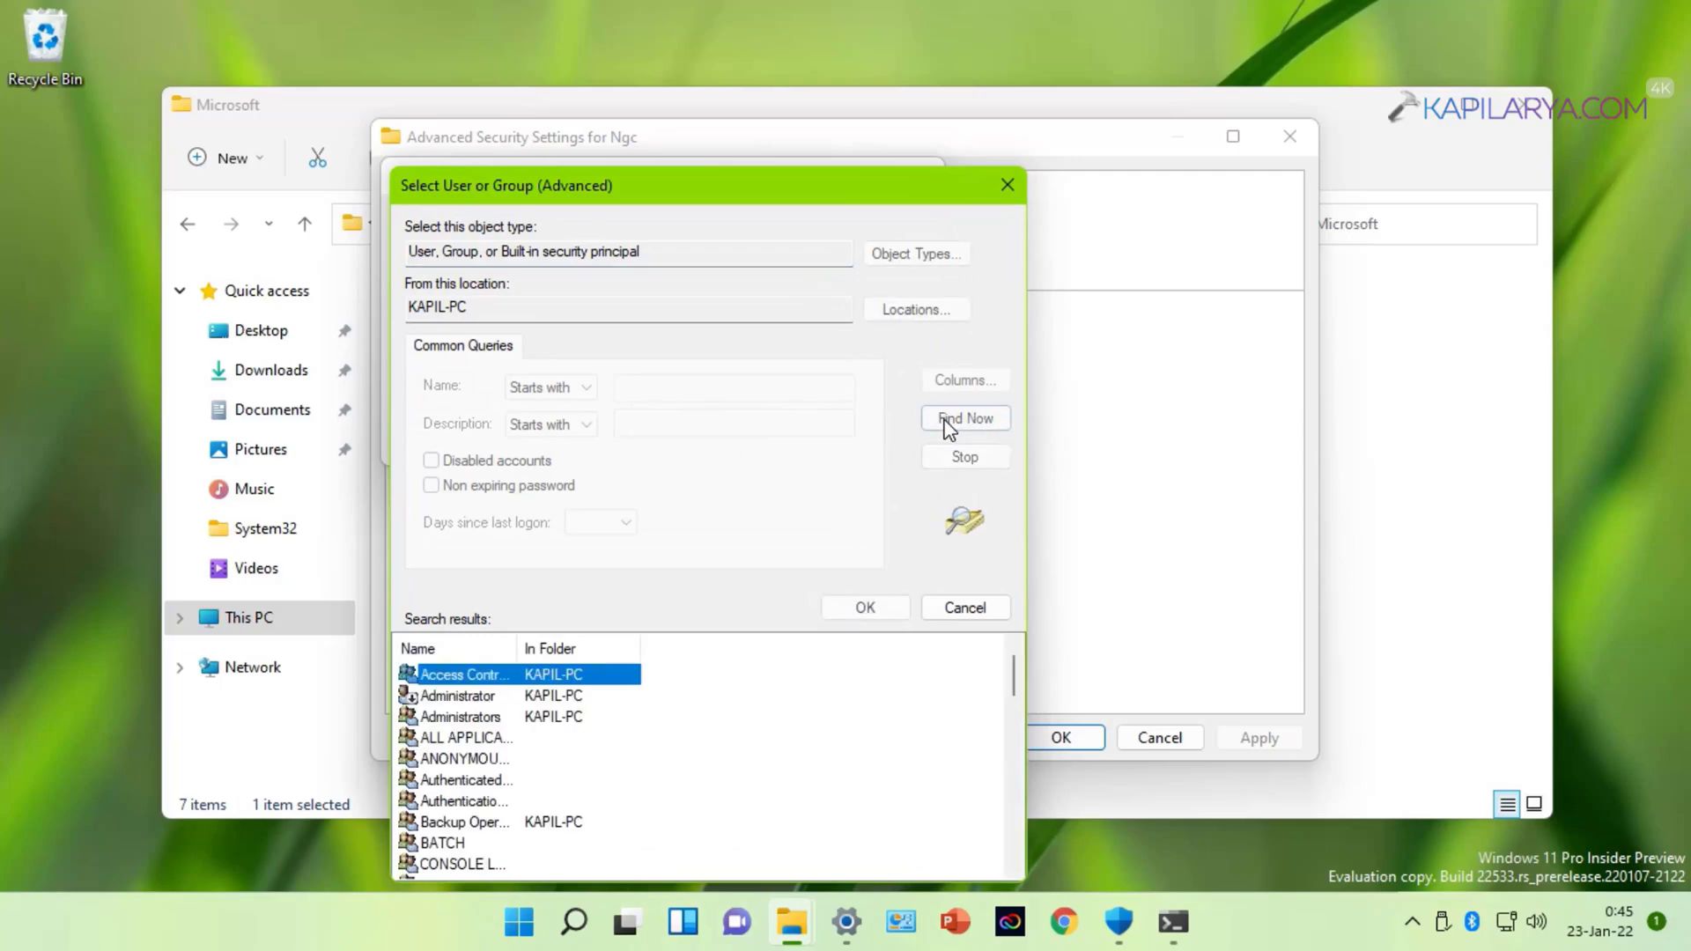
pyautogui.scroll(-2, 635, 784)
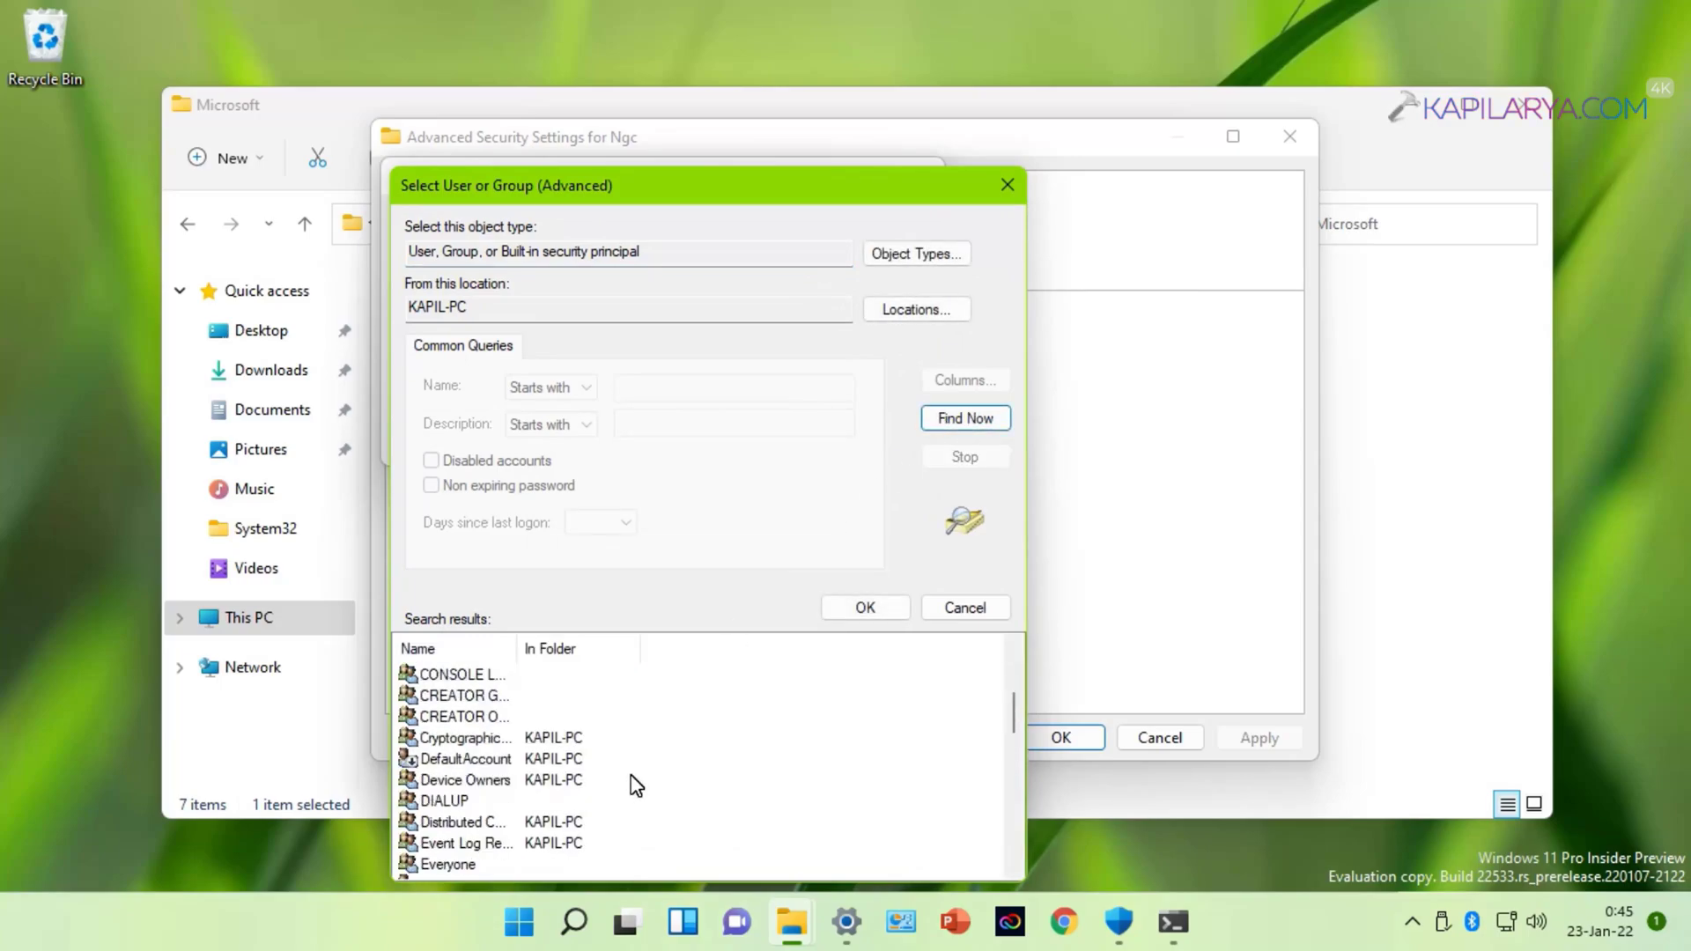
pyautogui.scroll(-4, 558, 783)
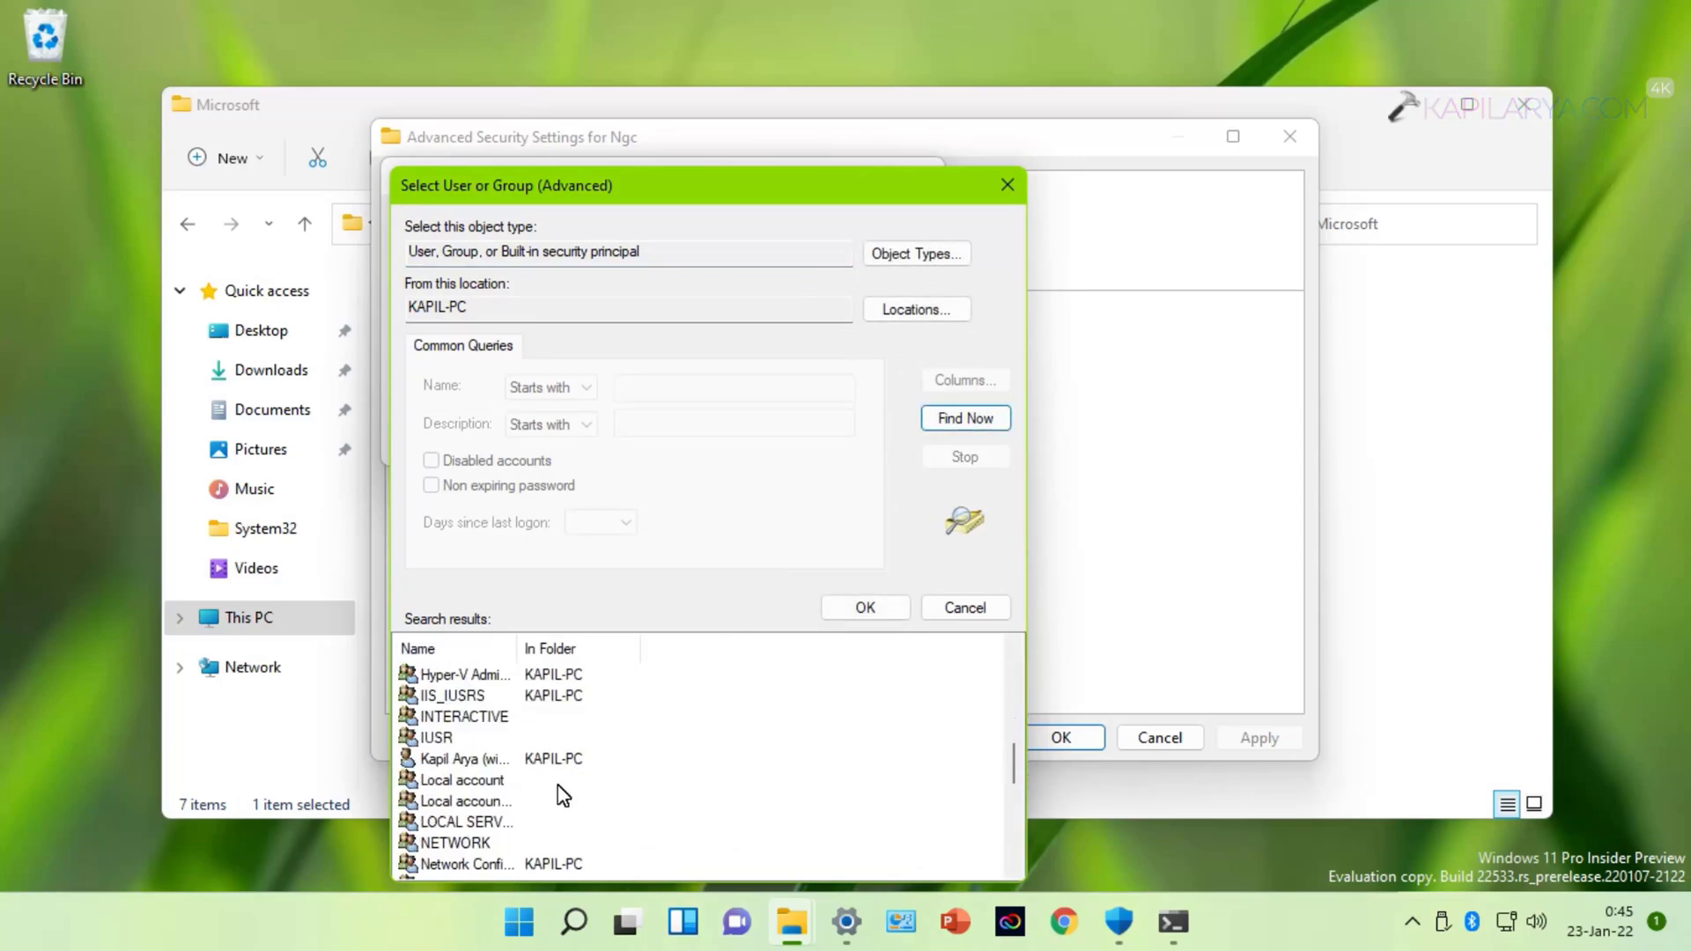
pyautogui.click(507, 761)
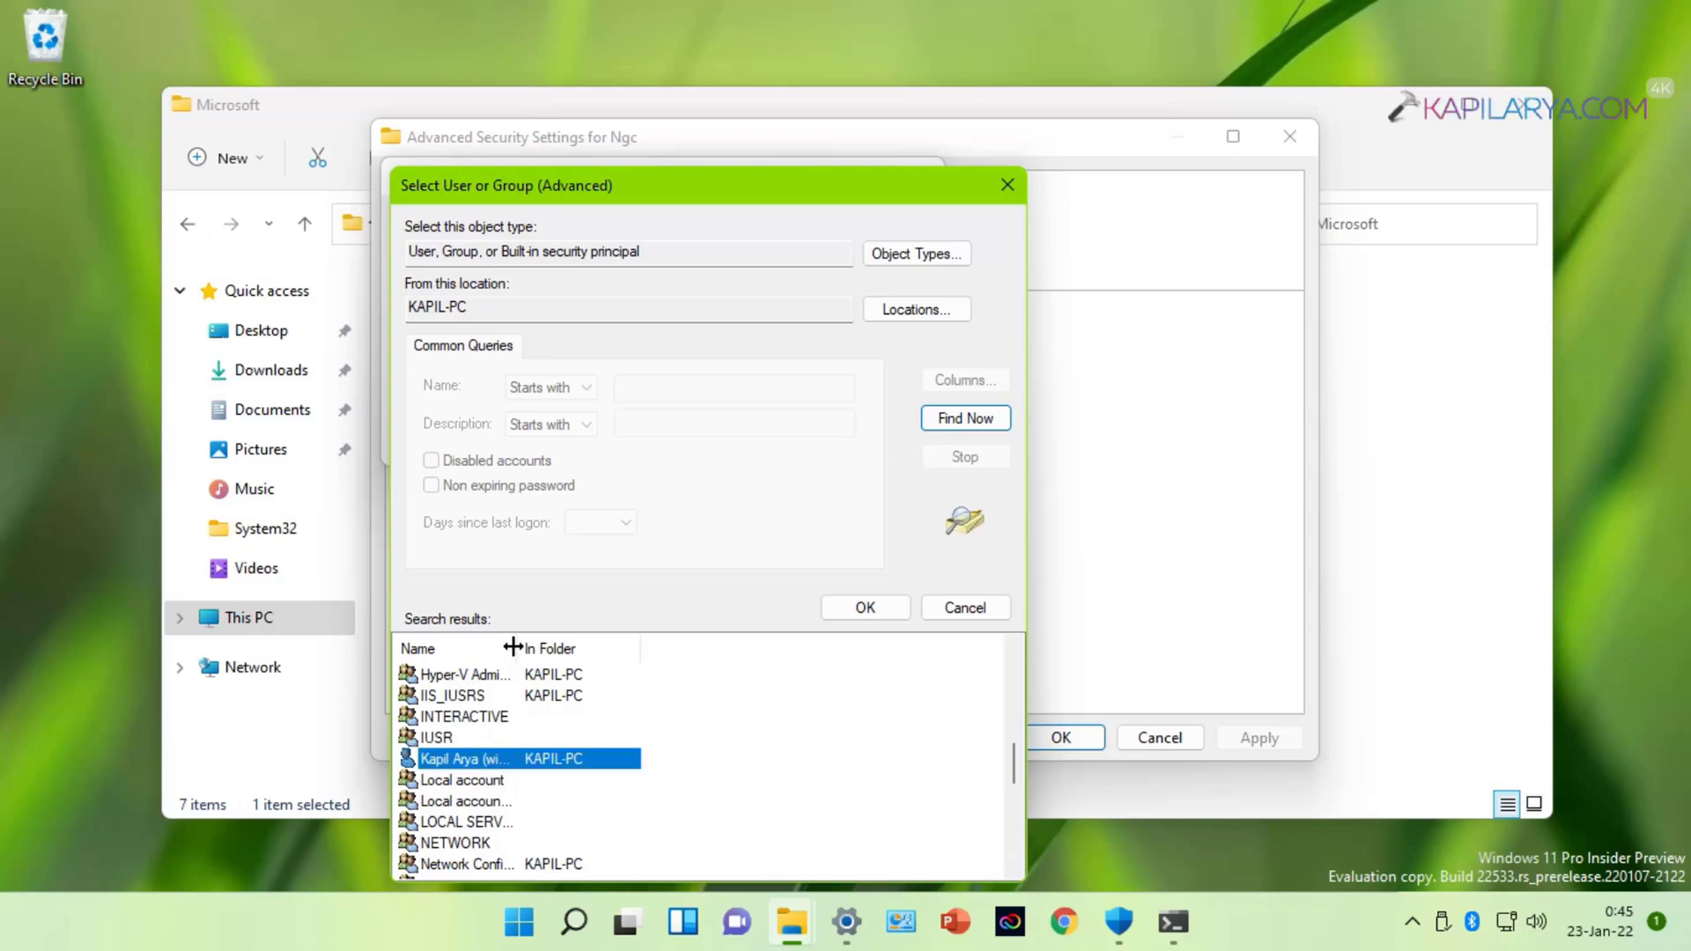
pyautogui.moveTo(514, 647); pyautogui.dragTo(651, 647)
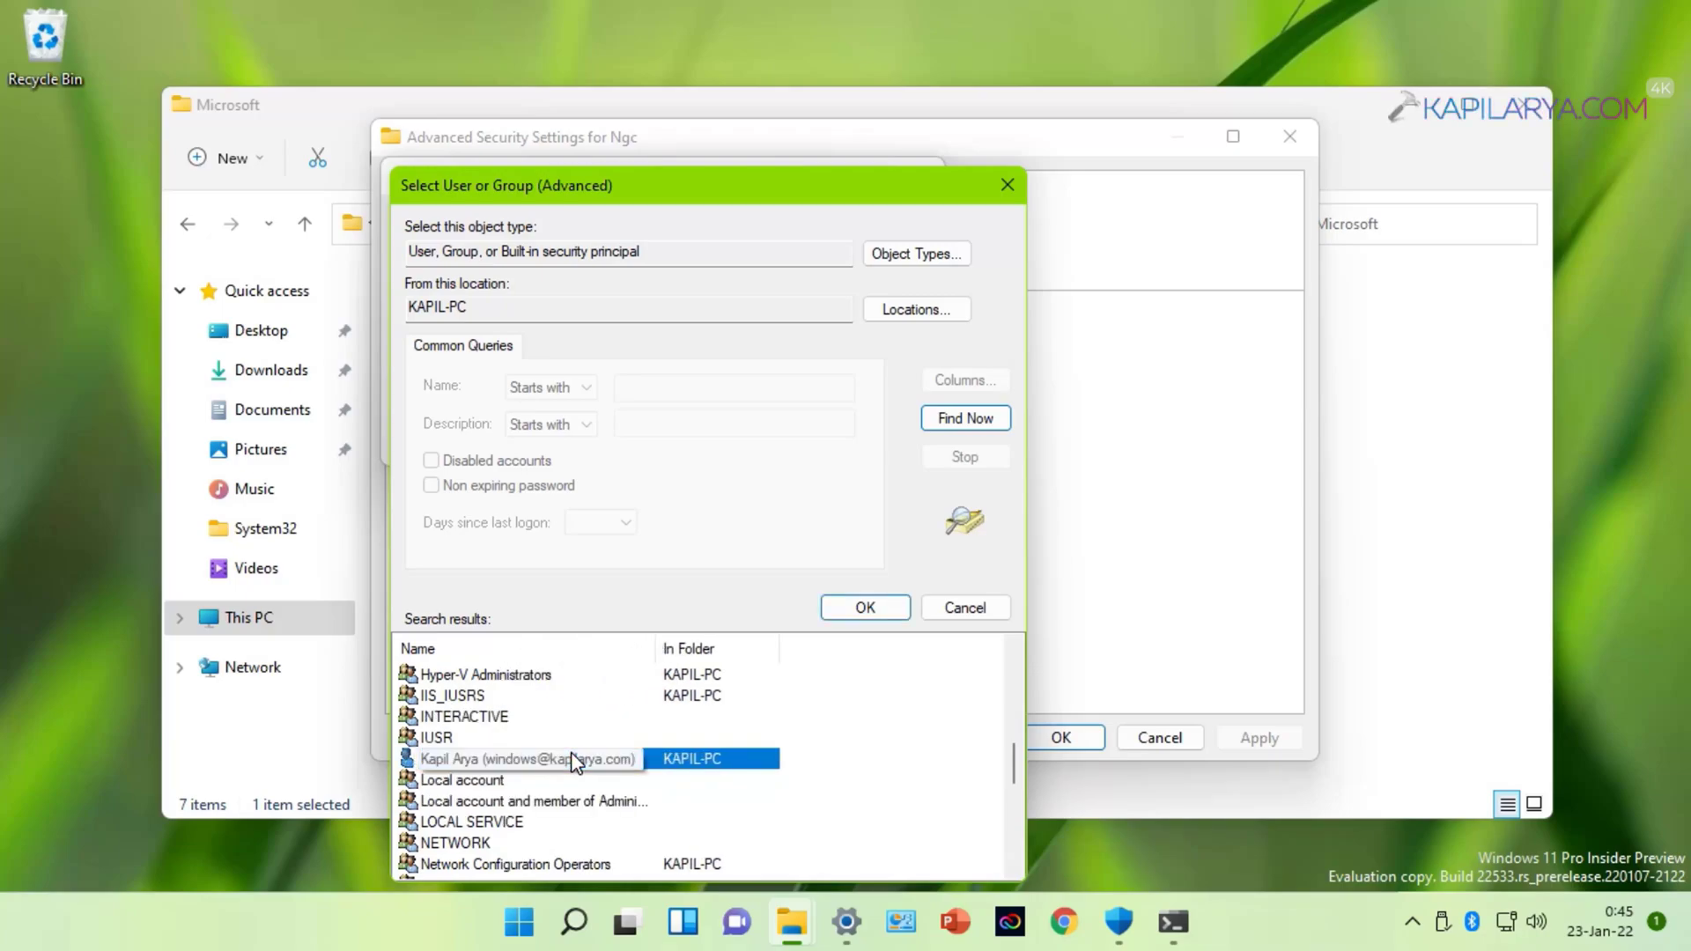
pyautogui.click(845, 611)
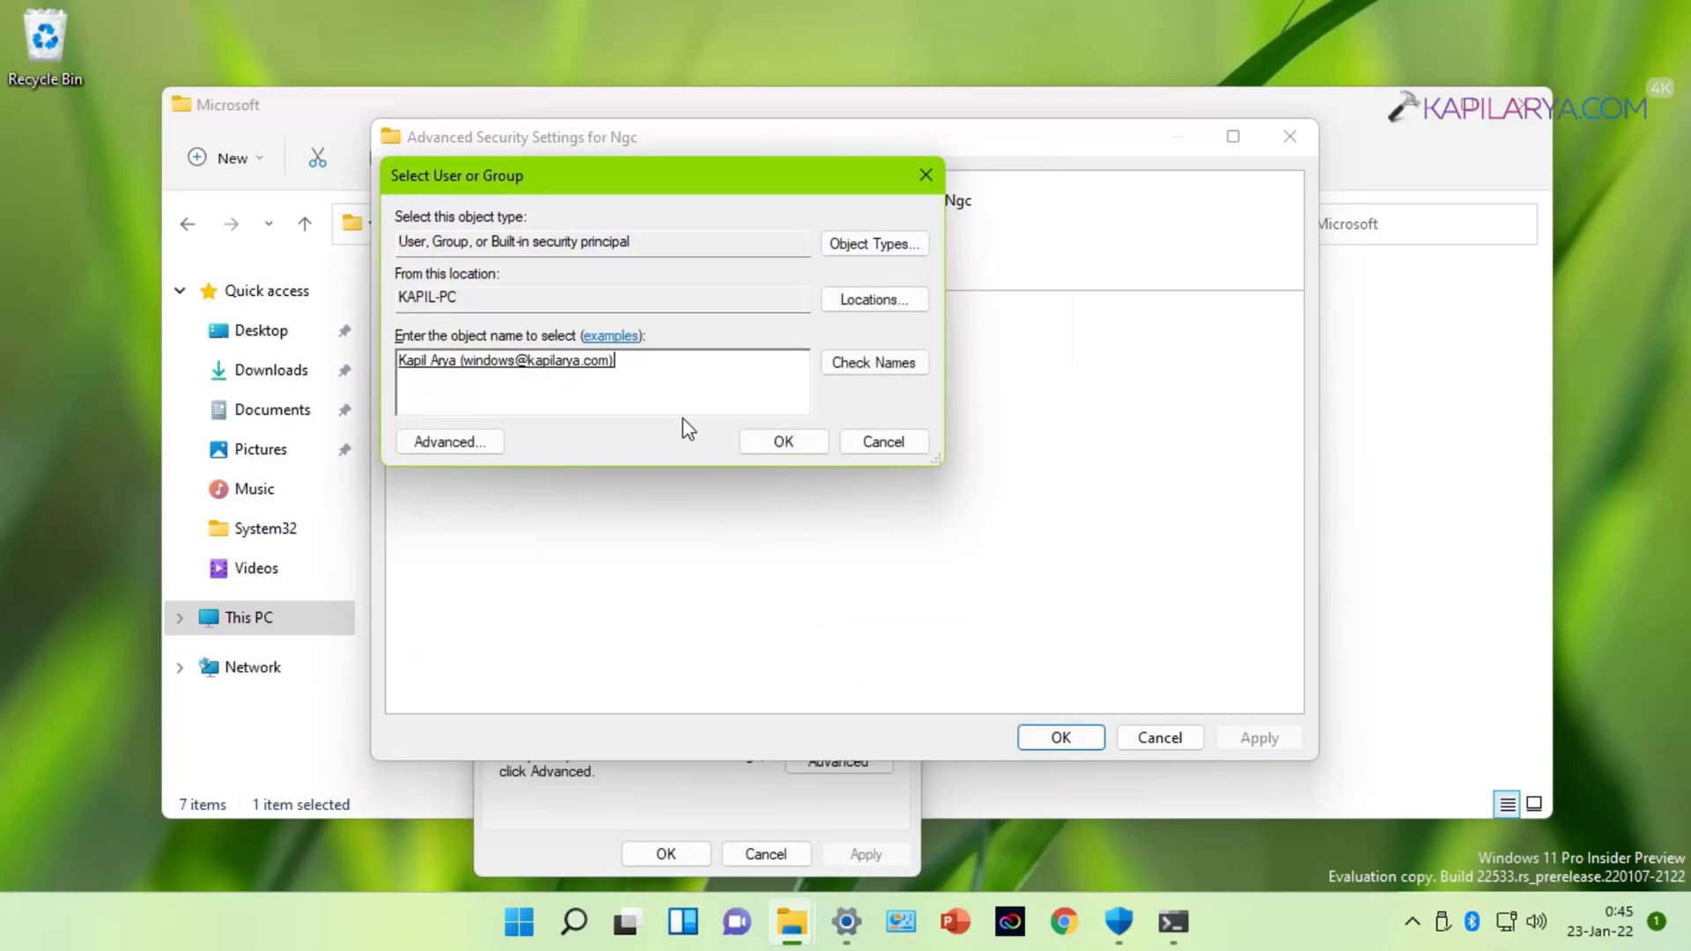
# Set your account as owner of Ngc and its subfolders, grant full control, and close the dialogs
pyautogui.click(768, 444)
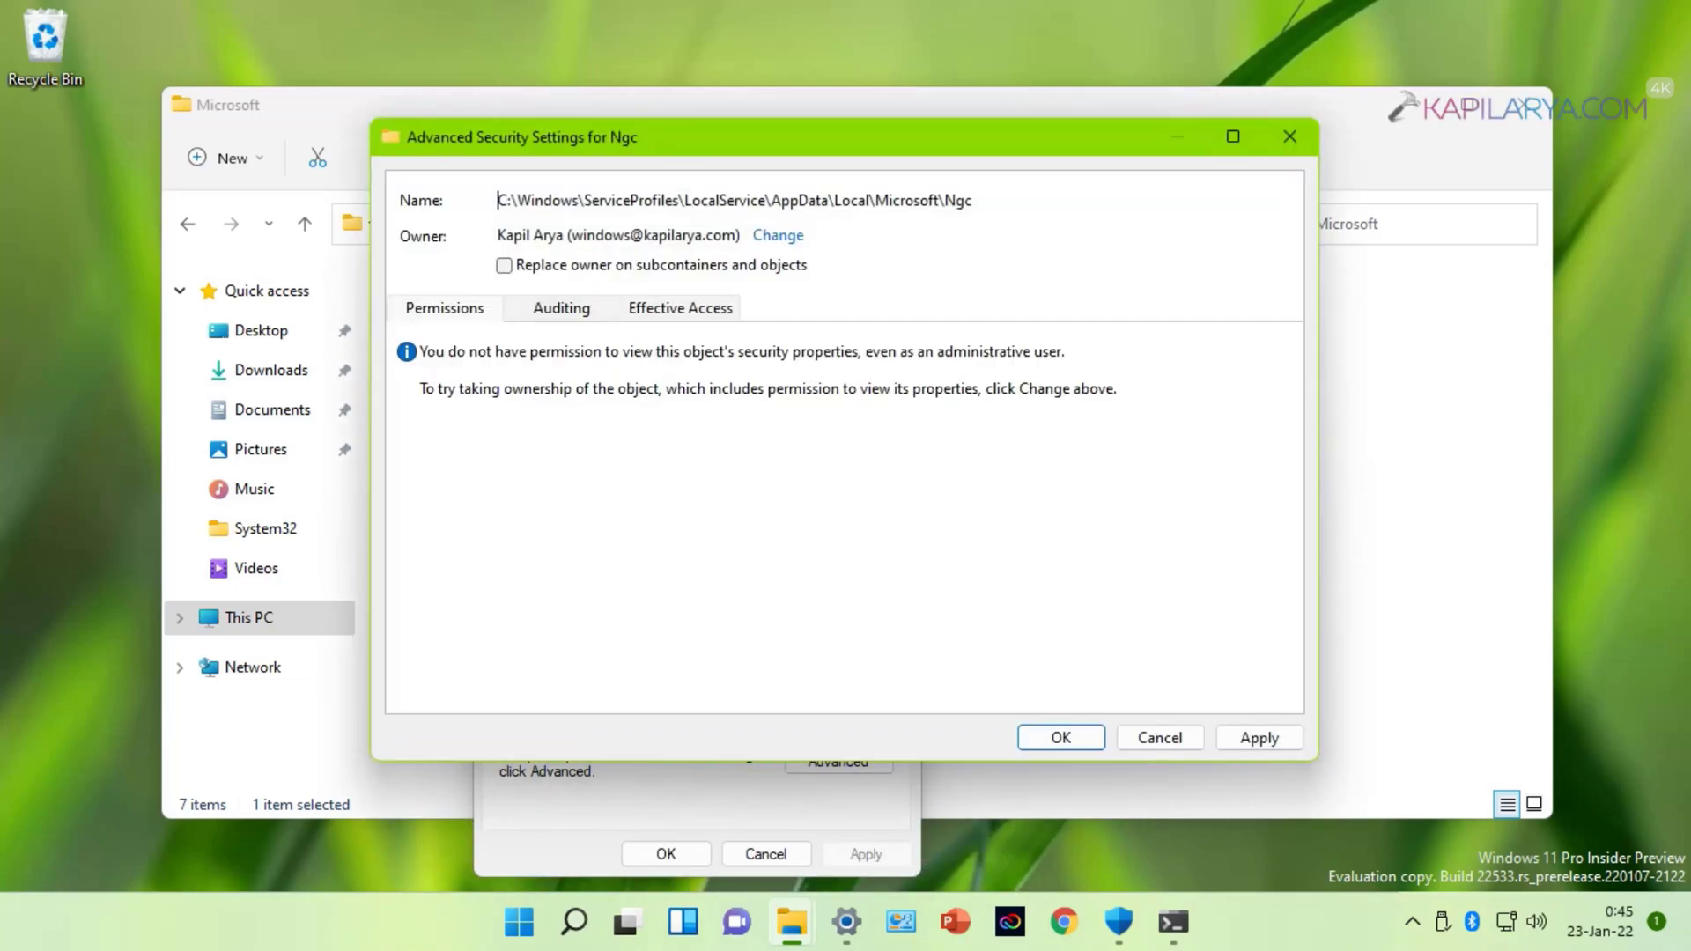
pyautogui.click(504, 266)
pyautogui.click(1233, 734)
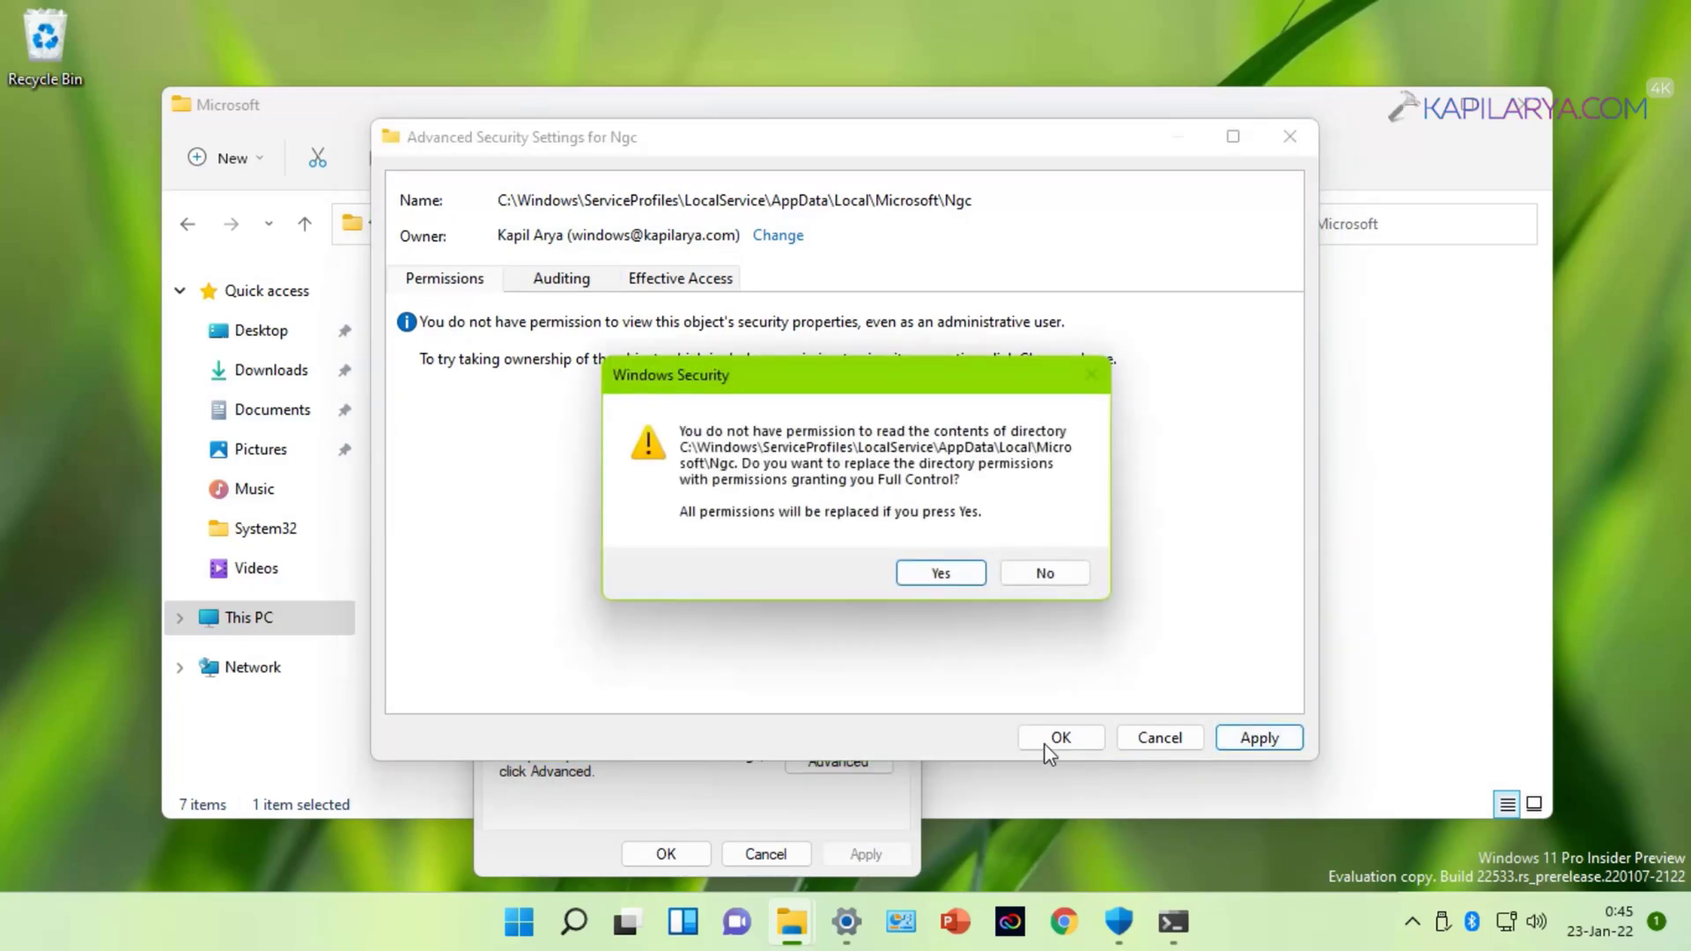
pyautogui.click(924, 577)
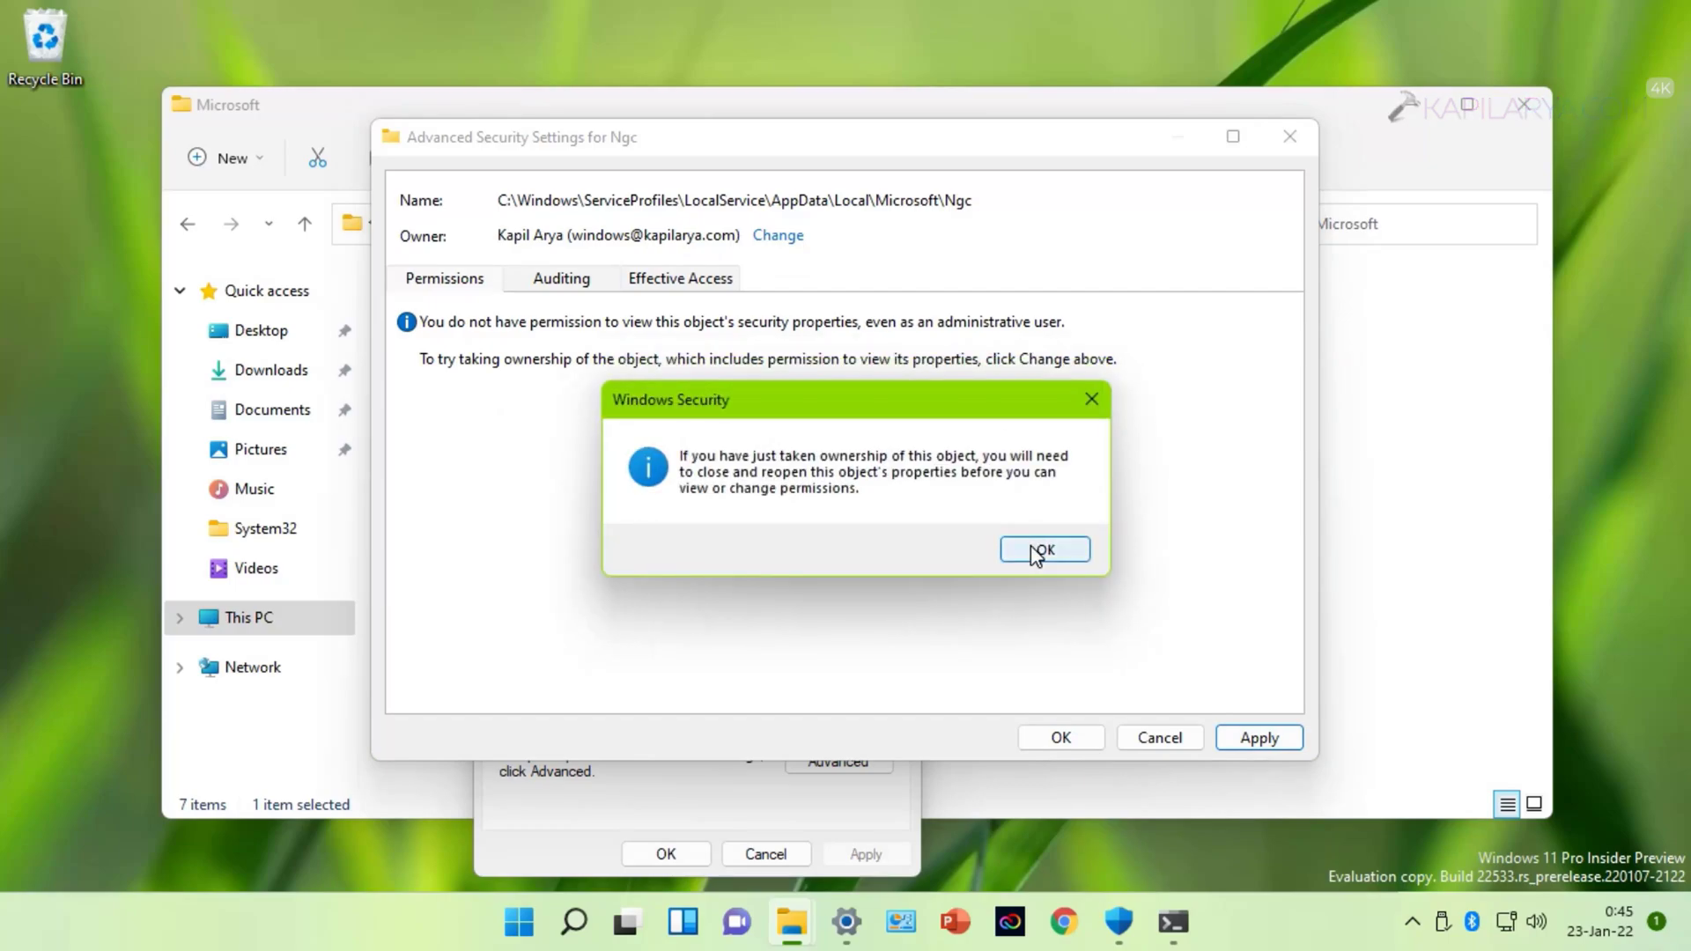
pyautogui.click(1045, 547)
pyautogui.click(1048, 736)
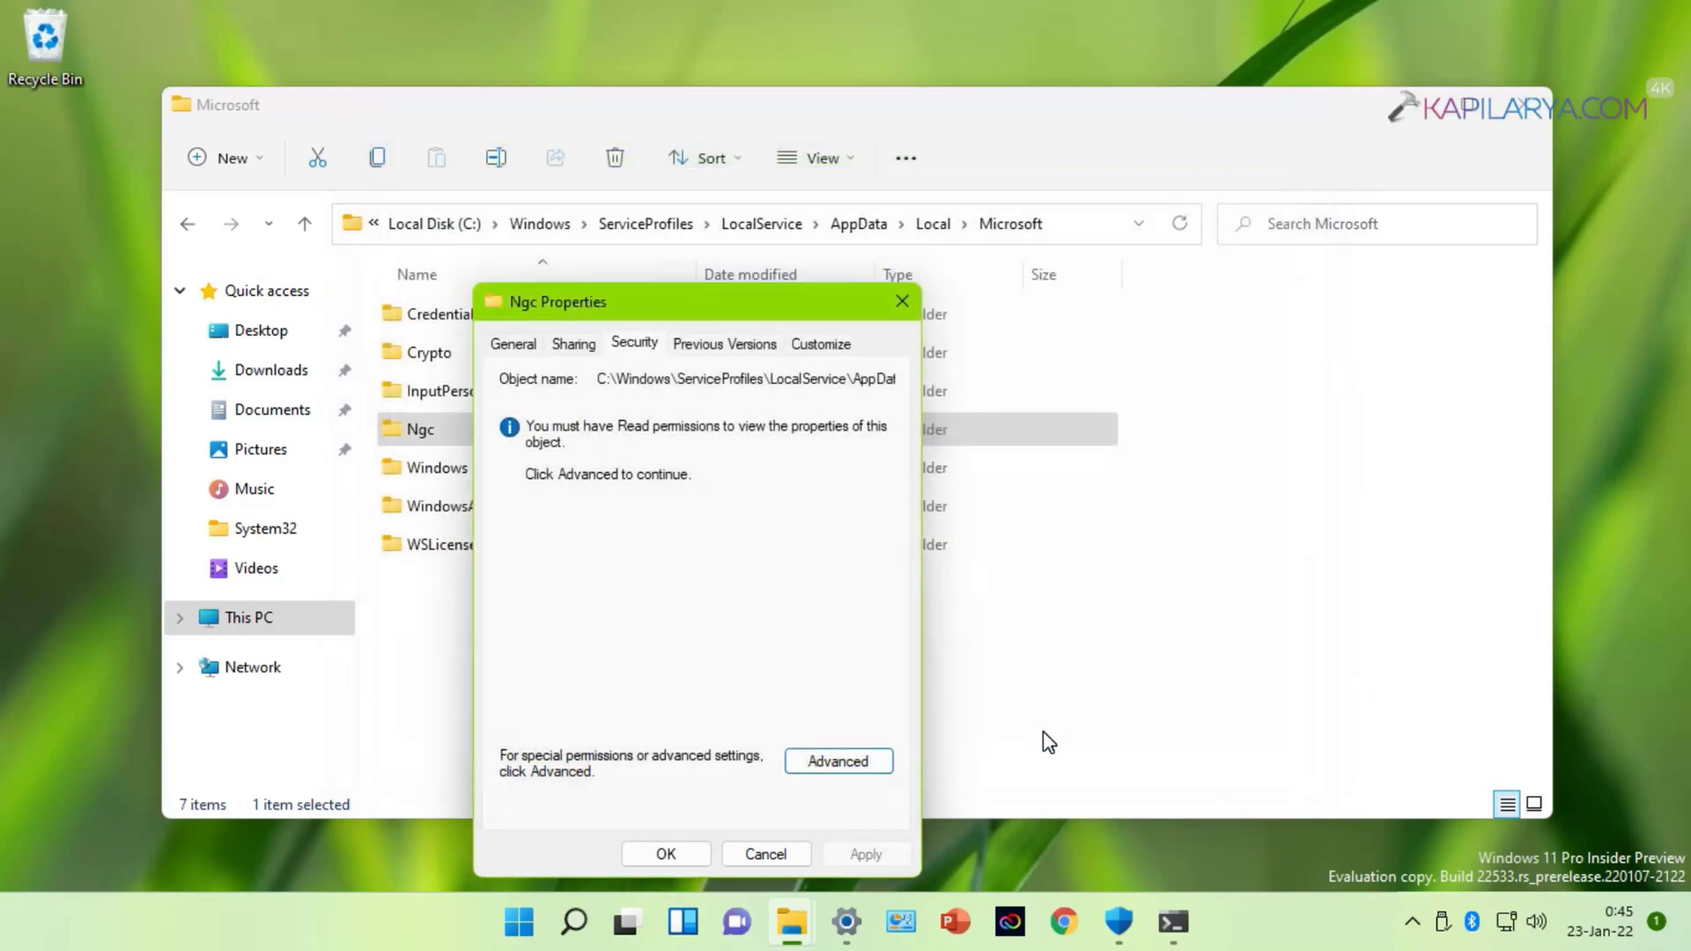
pyautogui.click(654, 854)
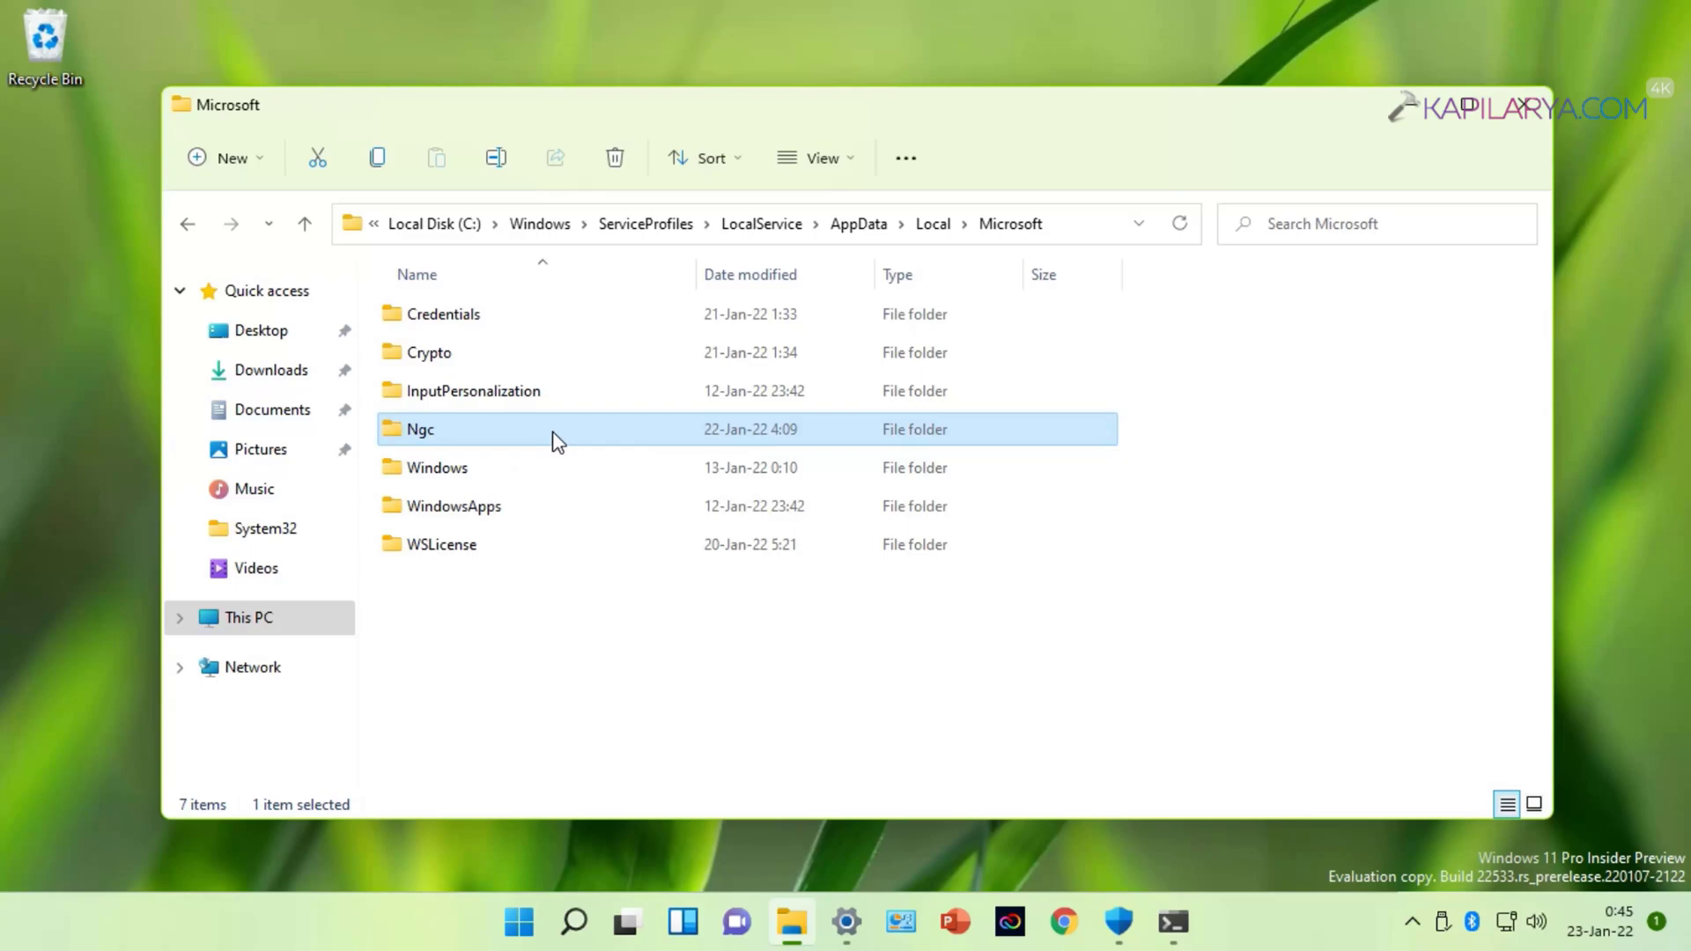
# Open Ngc to confirm its GUID subfolder is readable, go back, and minimize Explorer
pyautogui.doubleClick(553, 439)
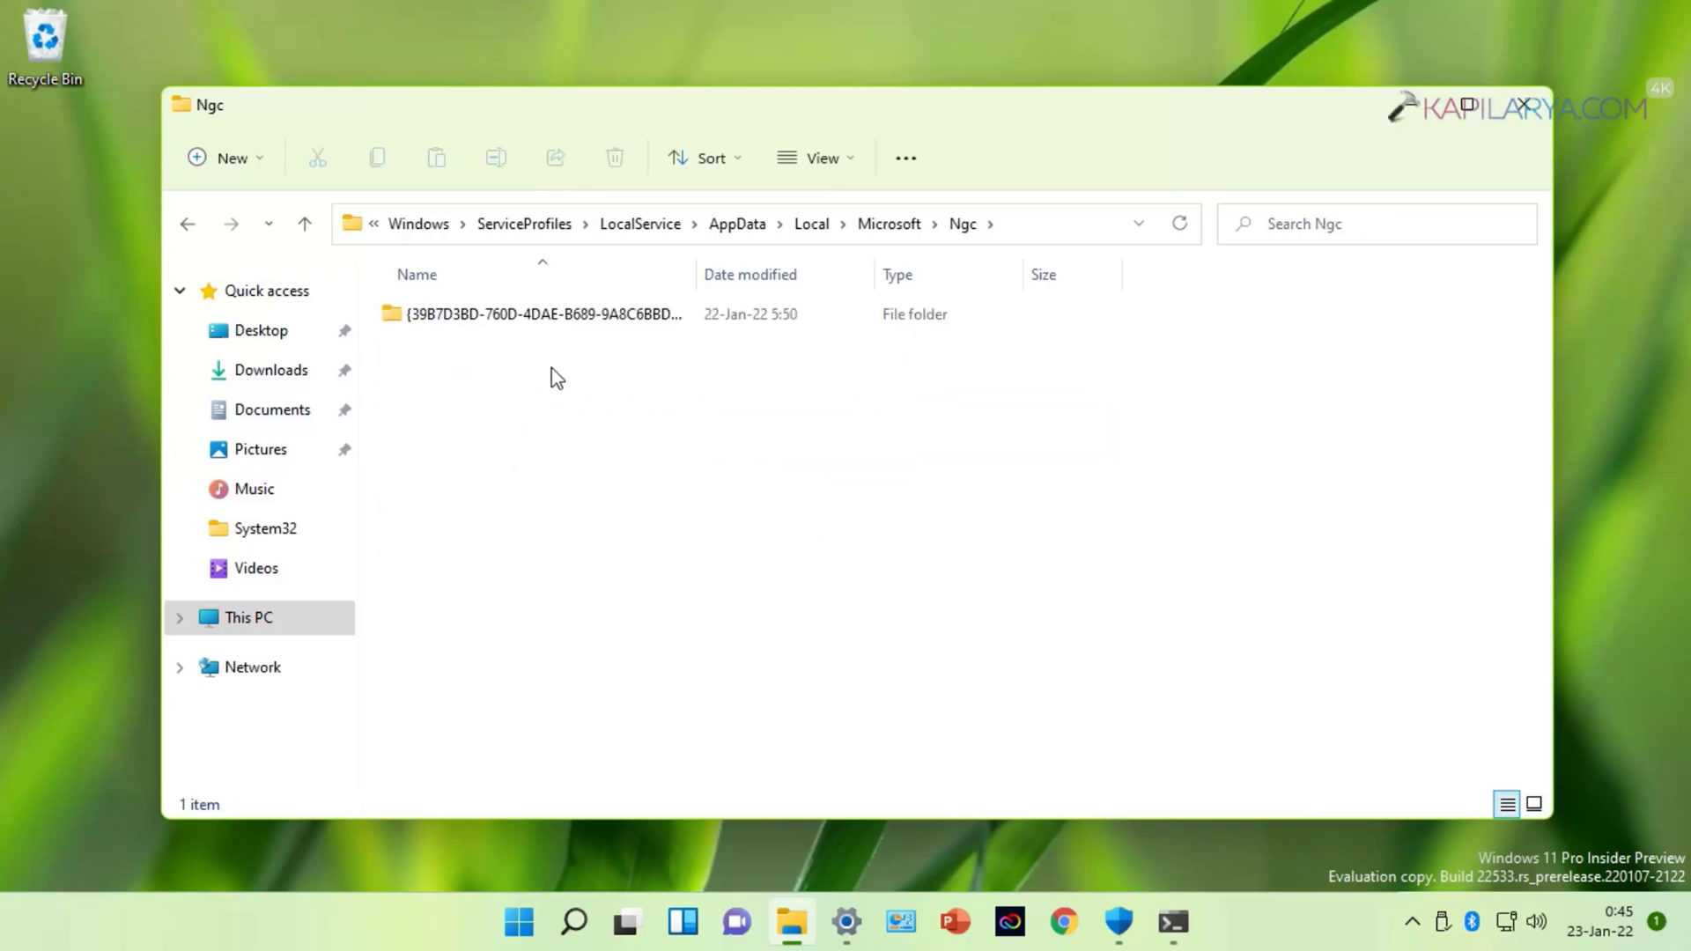
pyautogui.click(188, 225)
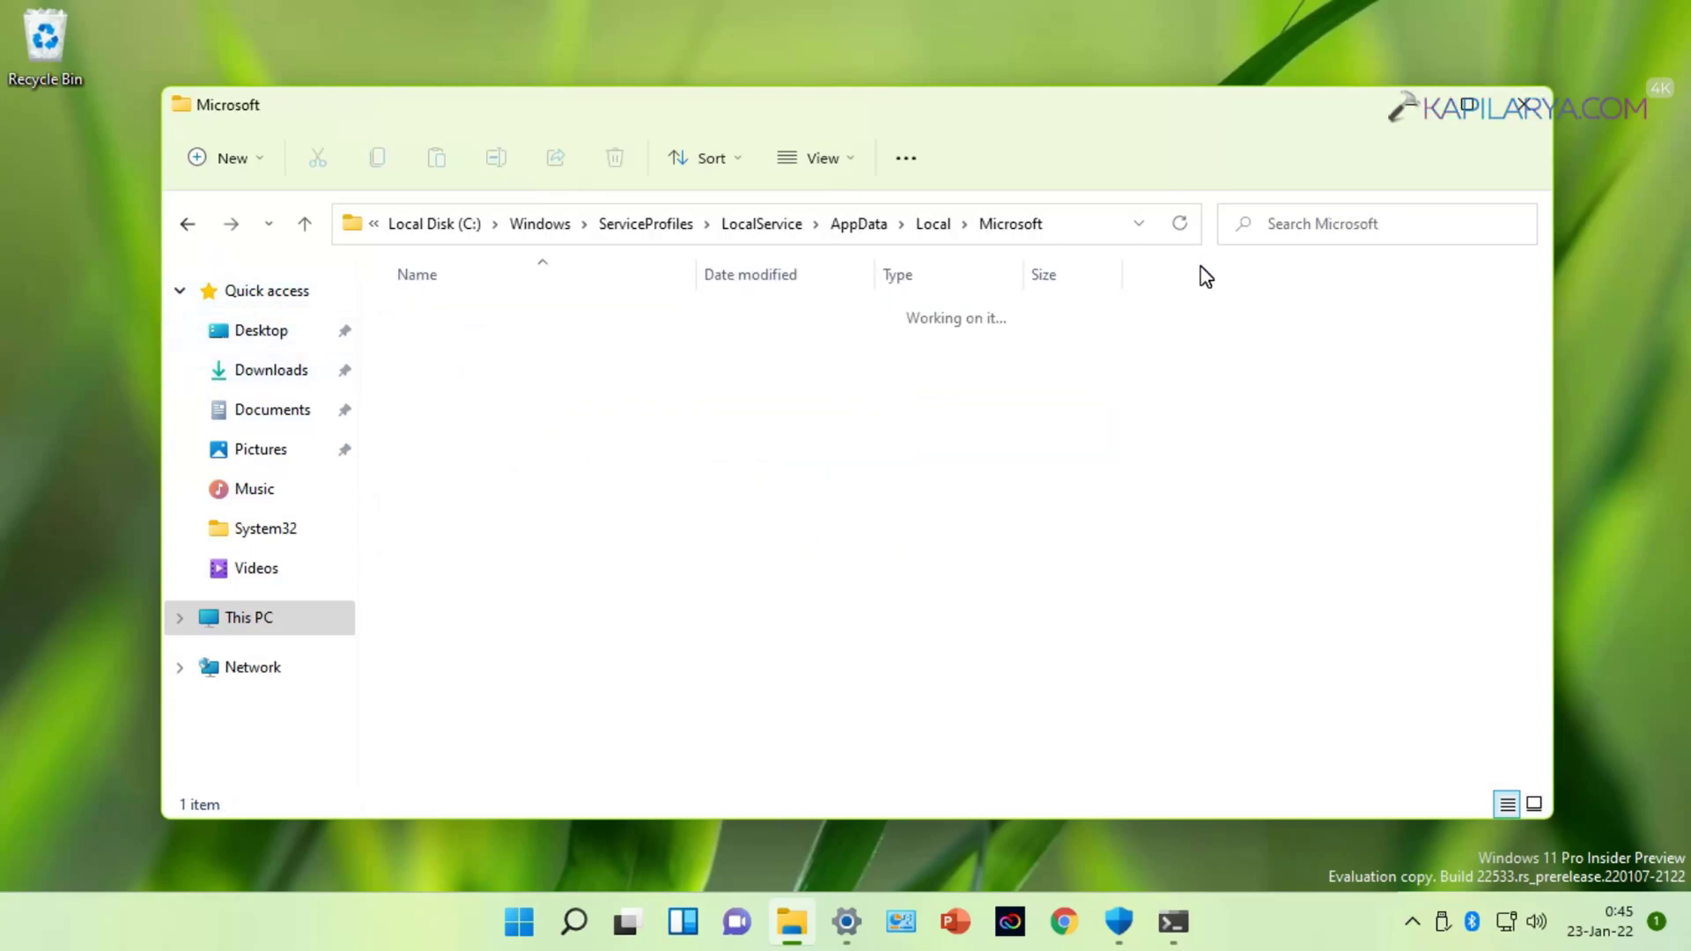
pyautogui.click(1417, 117)
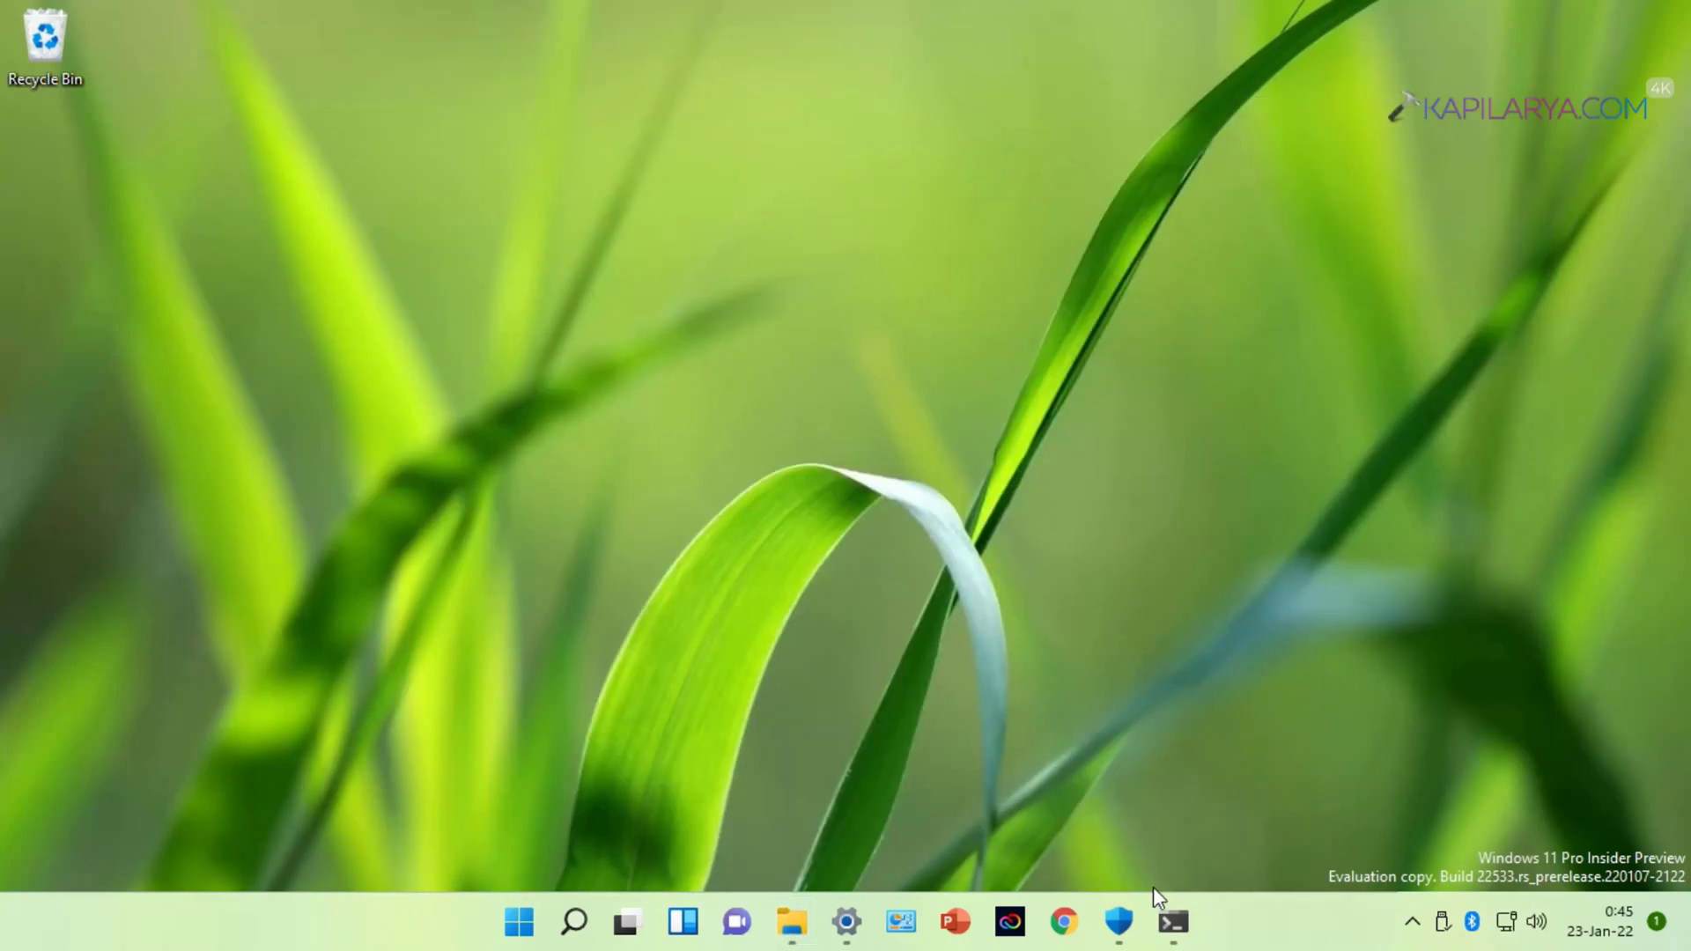
# Rerun icacls on Ngc with /T /Q /C /RESET, processing 52 files successfully, then minimize the terminal
pyautogui.click(1171, 922)
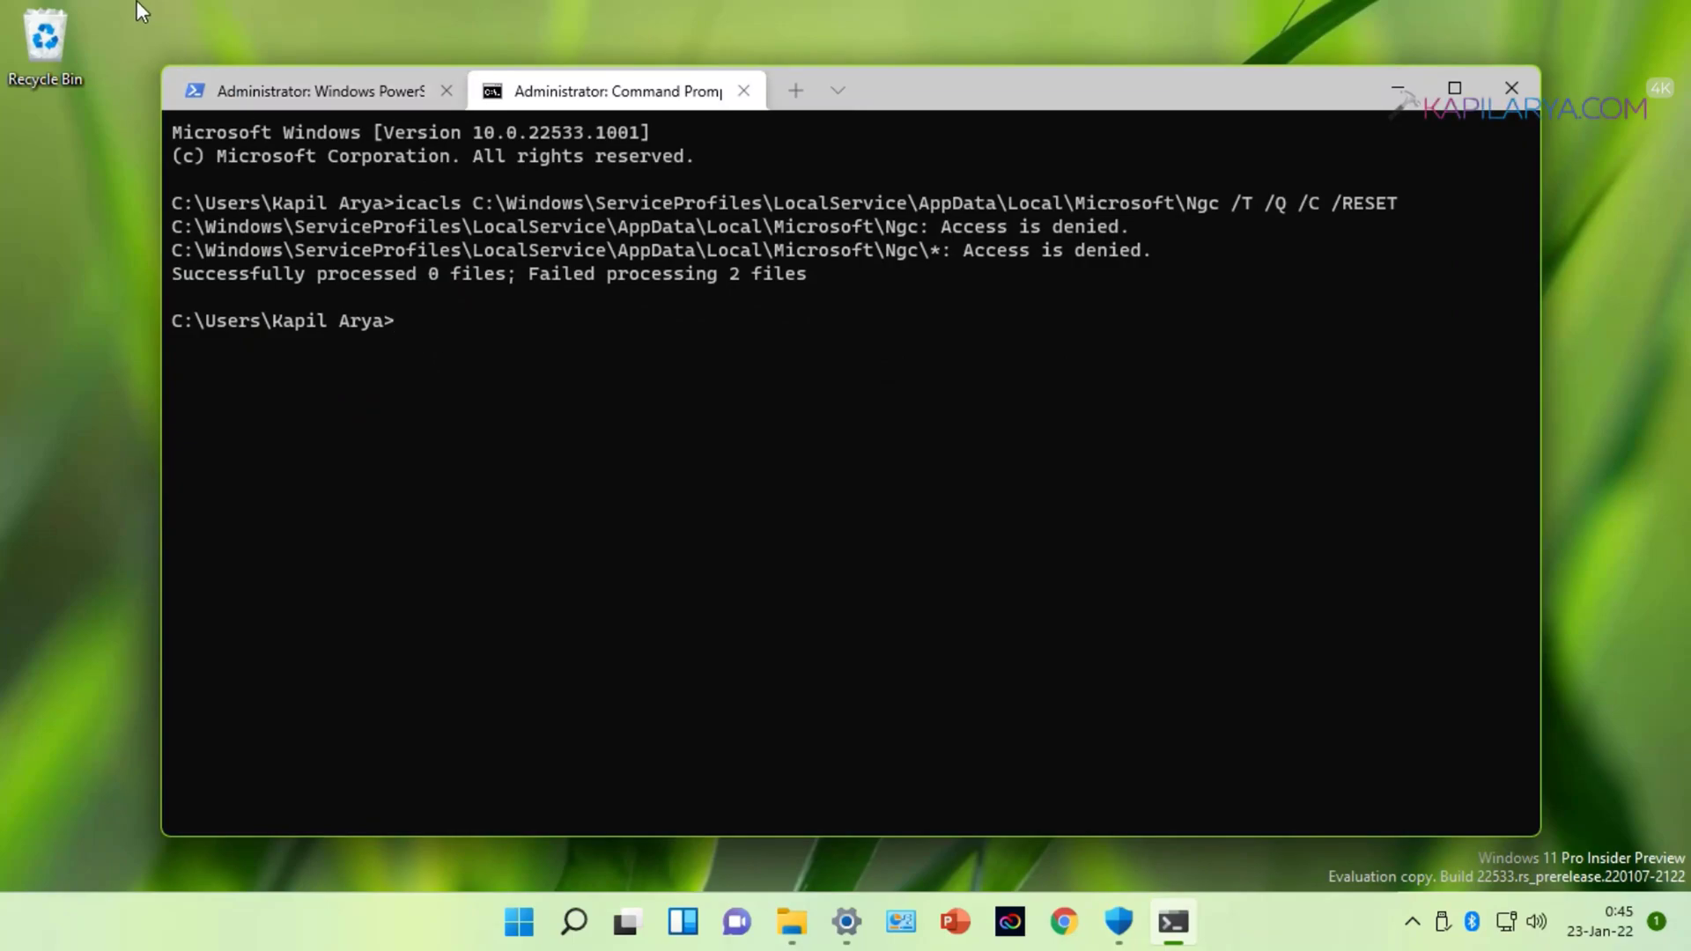
pyautogui.click(86, 15)
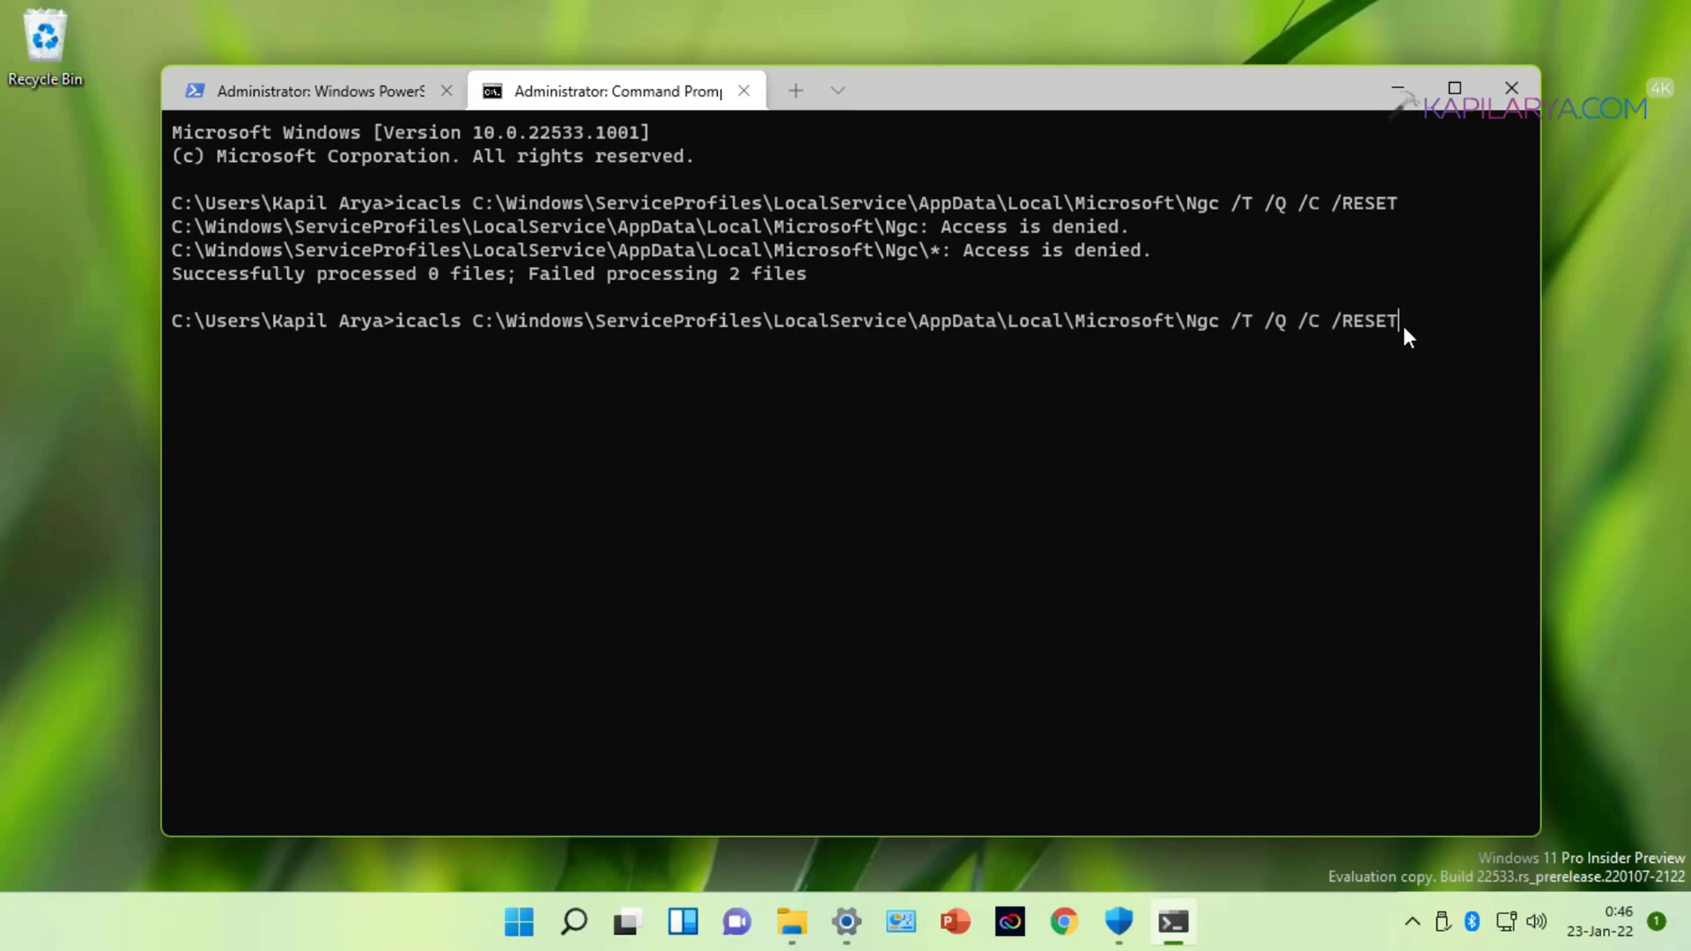
pyautogui.press('Return')
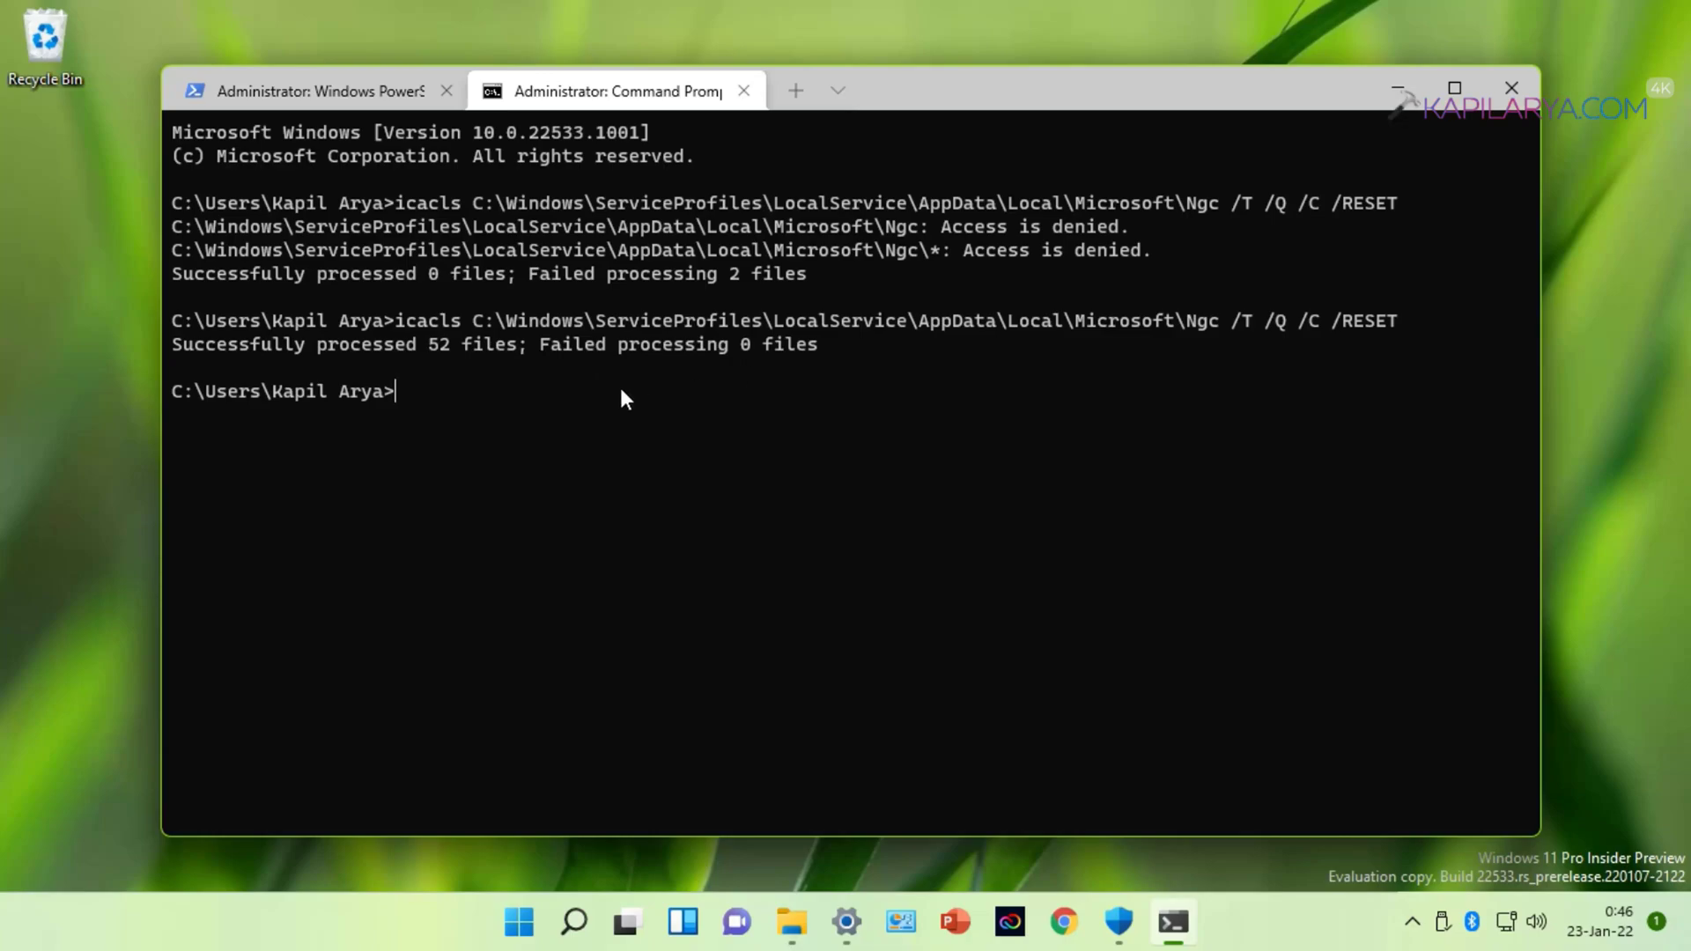
pyautogui.click(1398, 90)
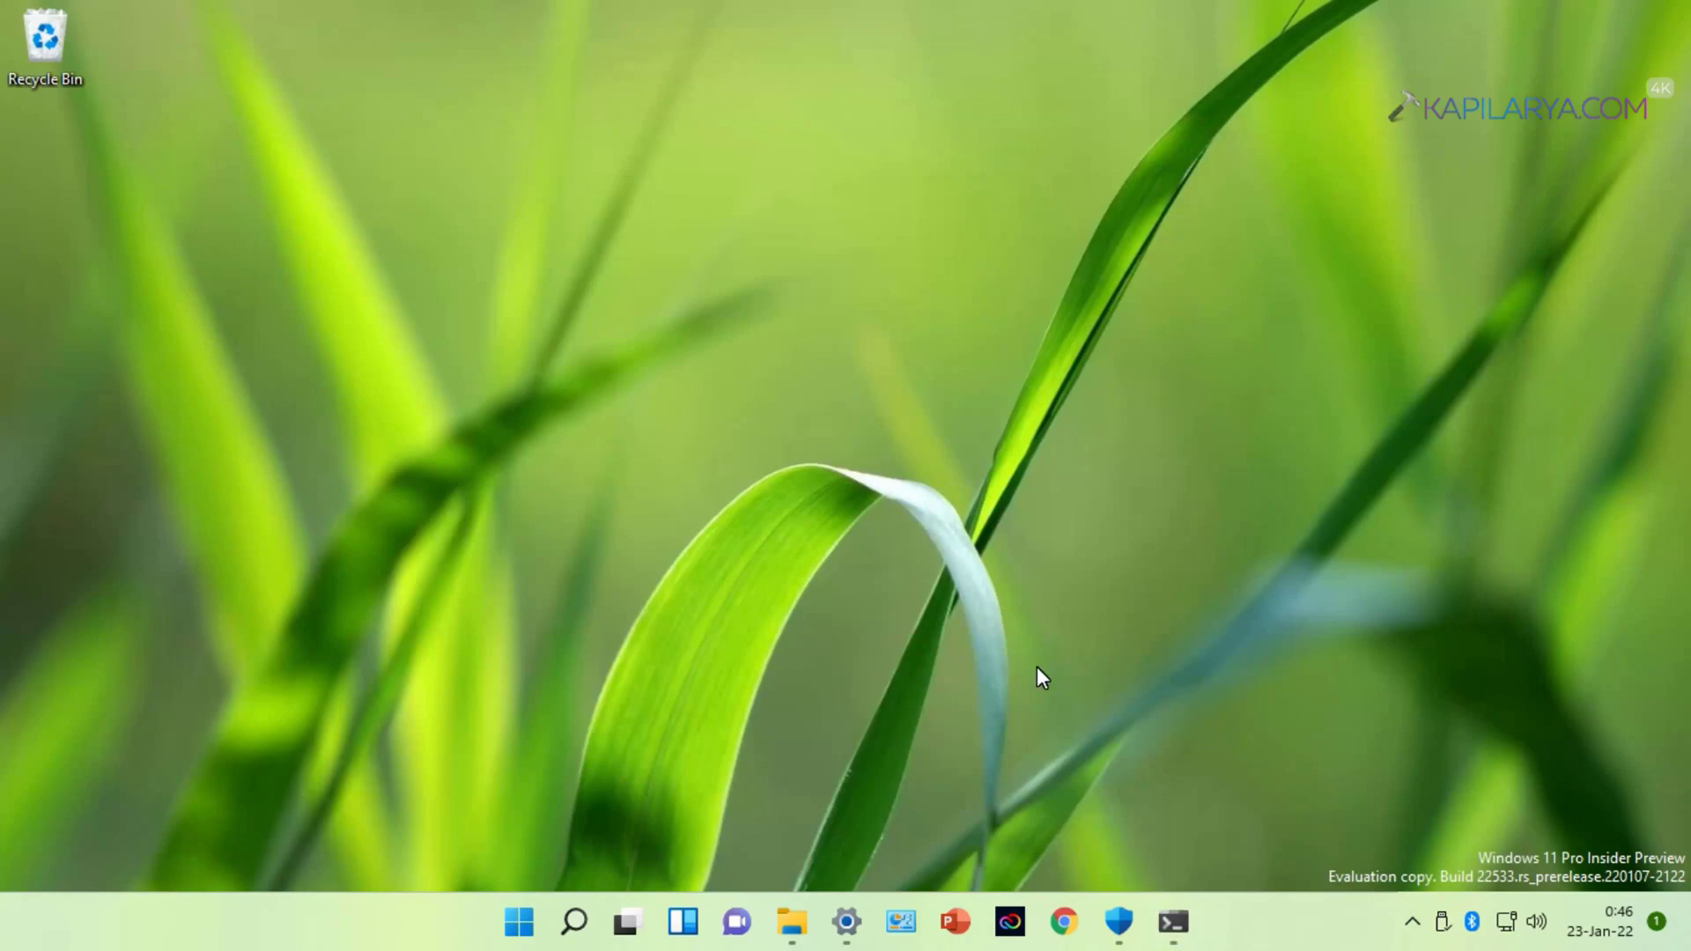
# Restart Settings, expand PIN (Windows Hello) under Accounts > Sign-in options, see removal still unavailable, and minimize
pyautogui.click(836, 907)
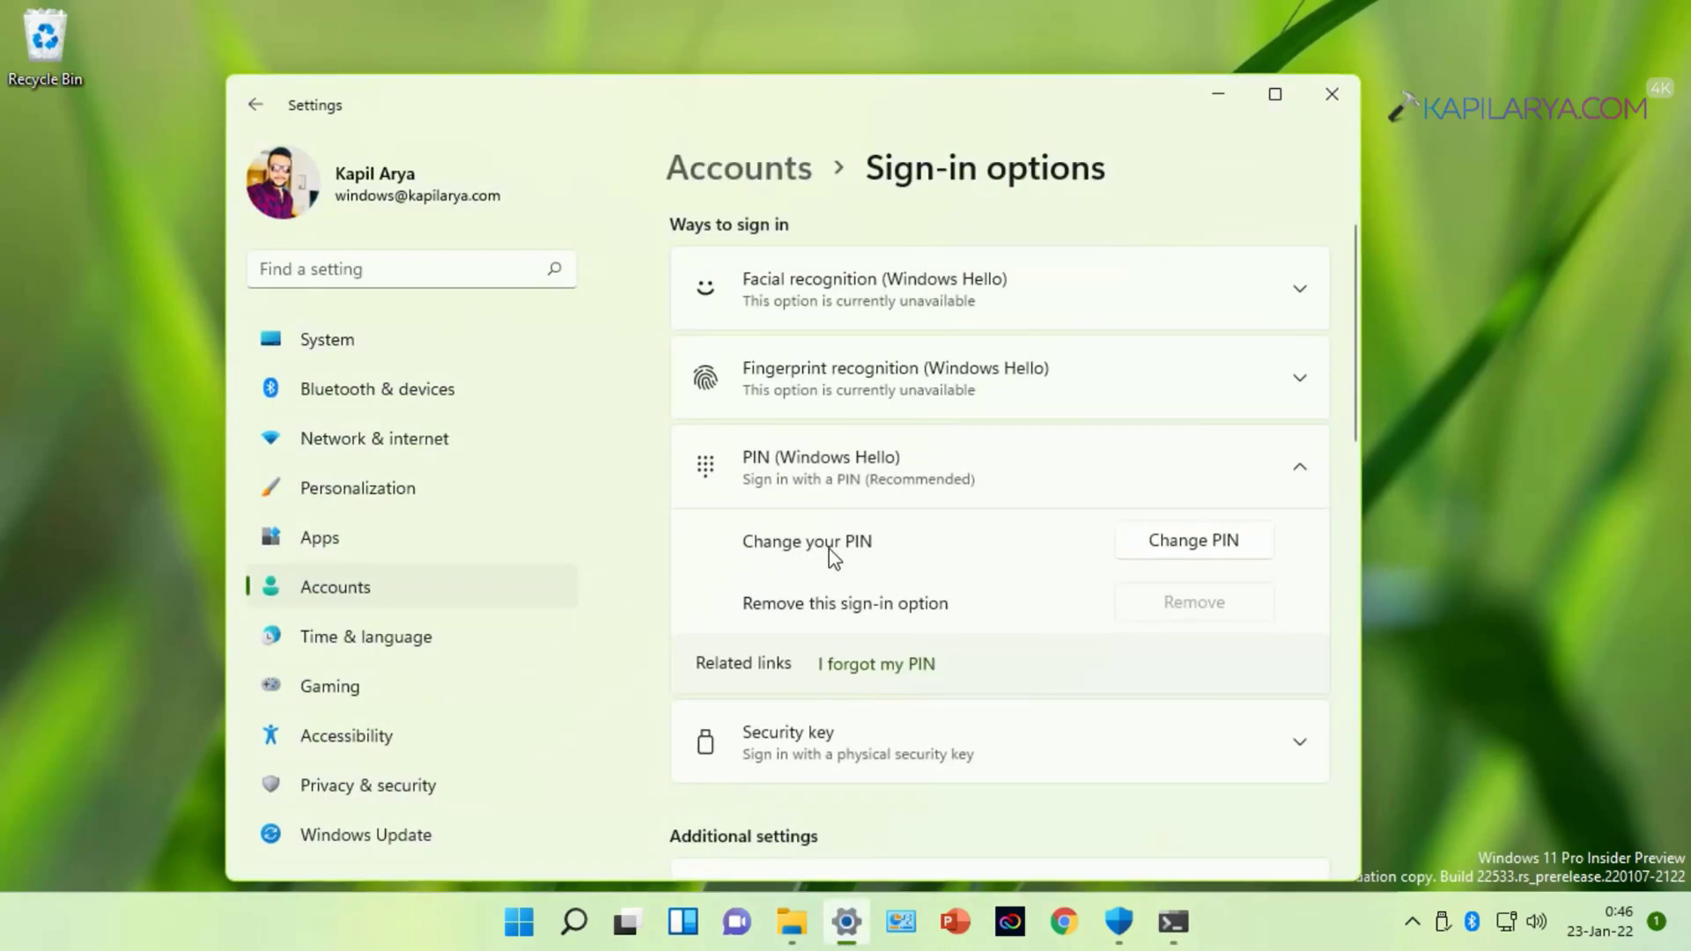
pyautogui.click(1330, 85)
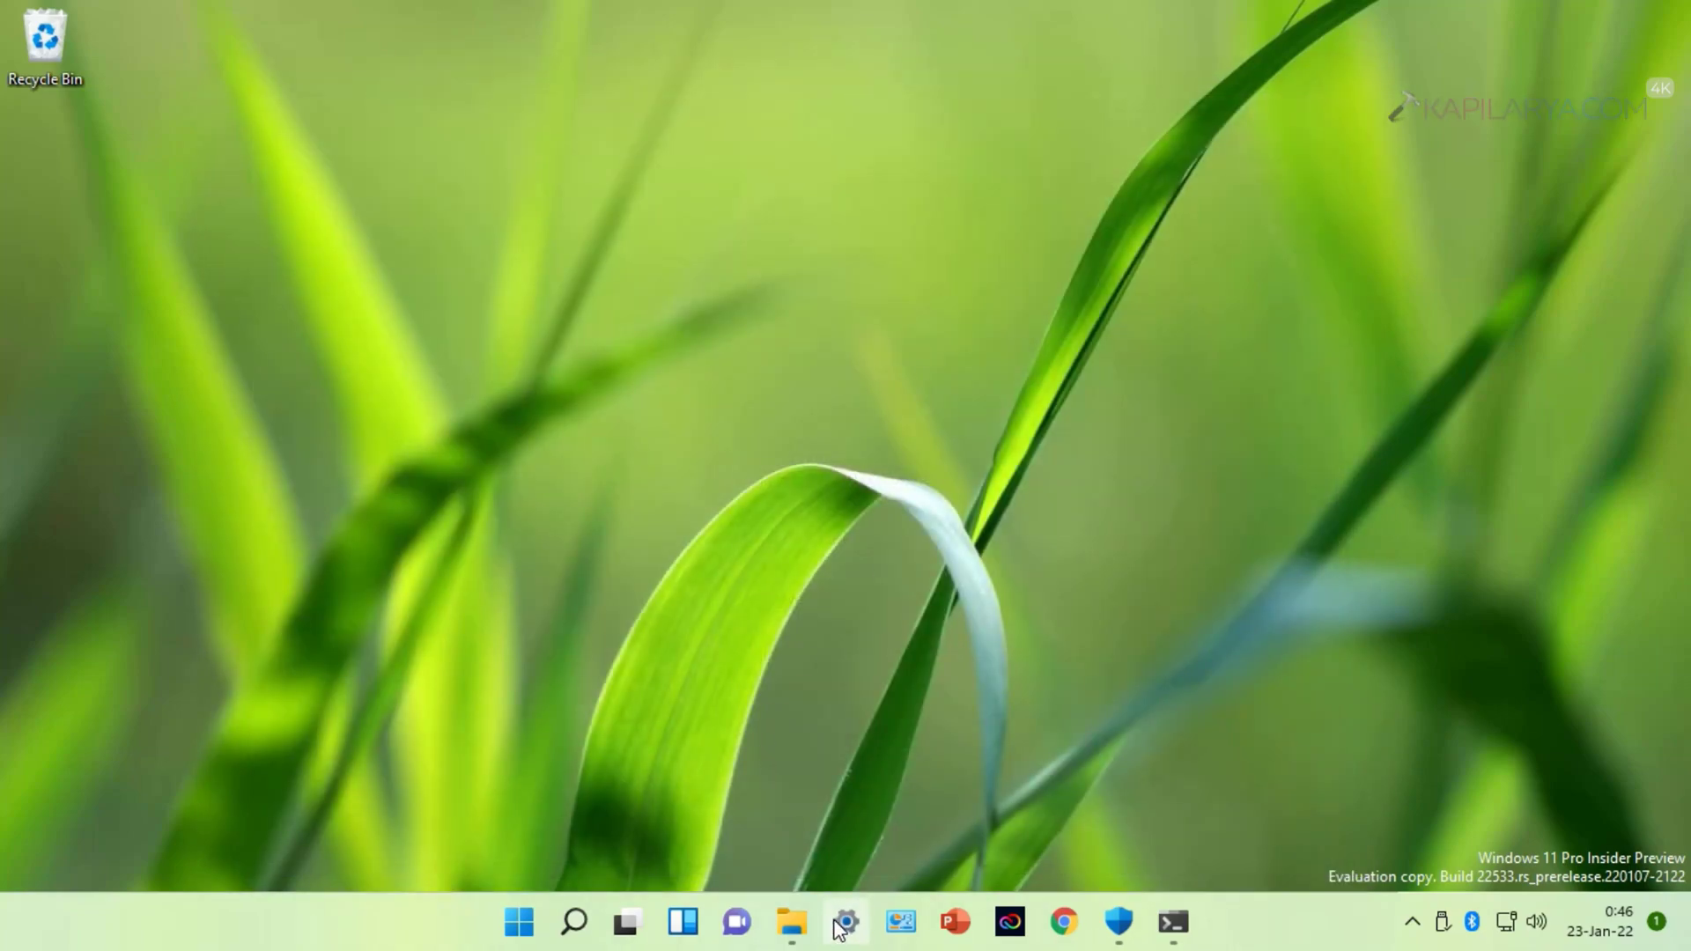
pyautogui.press('super+i')
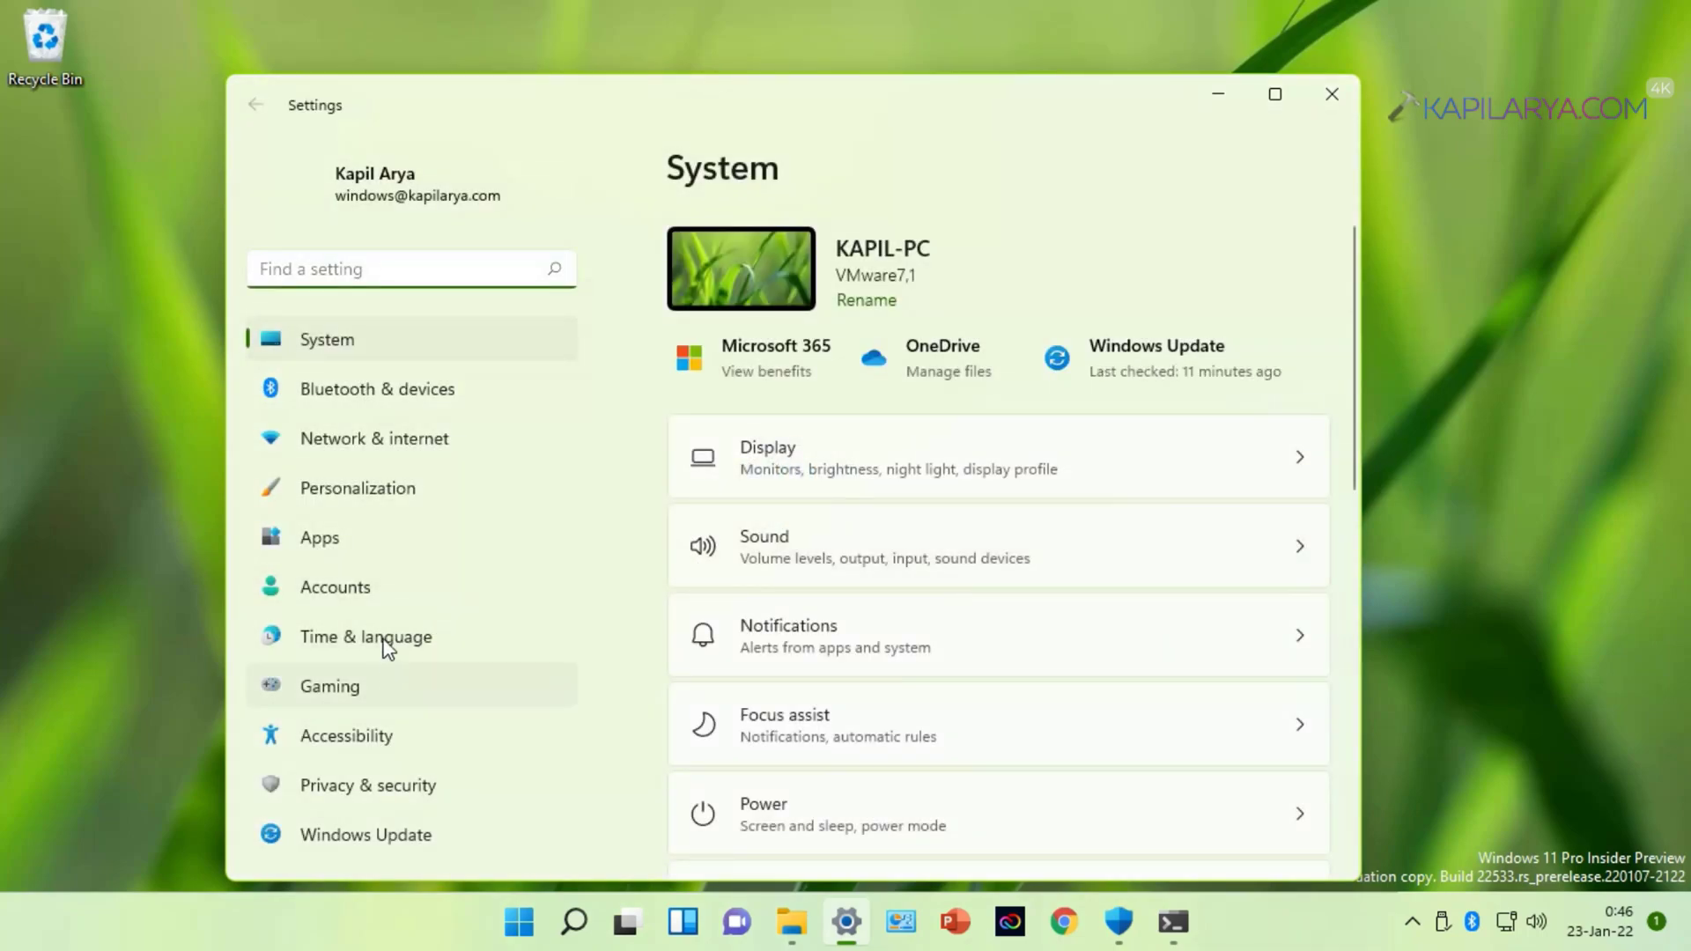
pyautogui.click(386, 602)
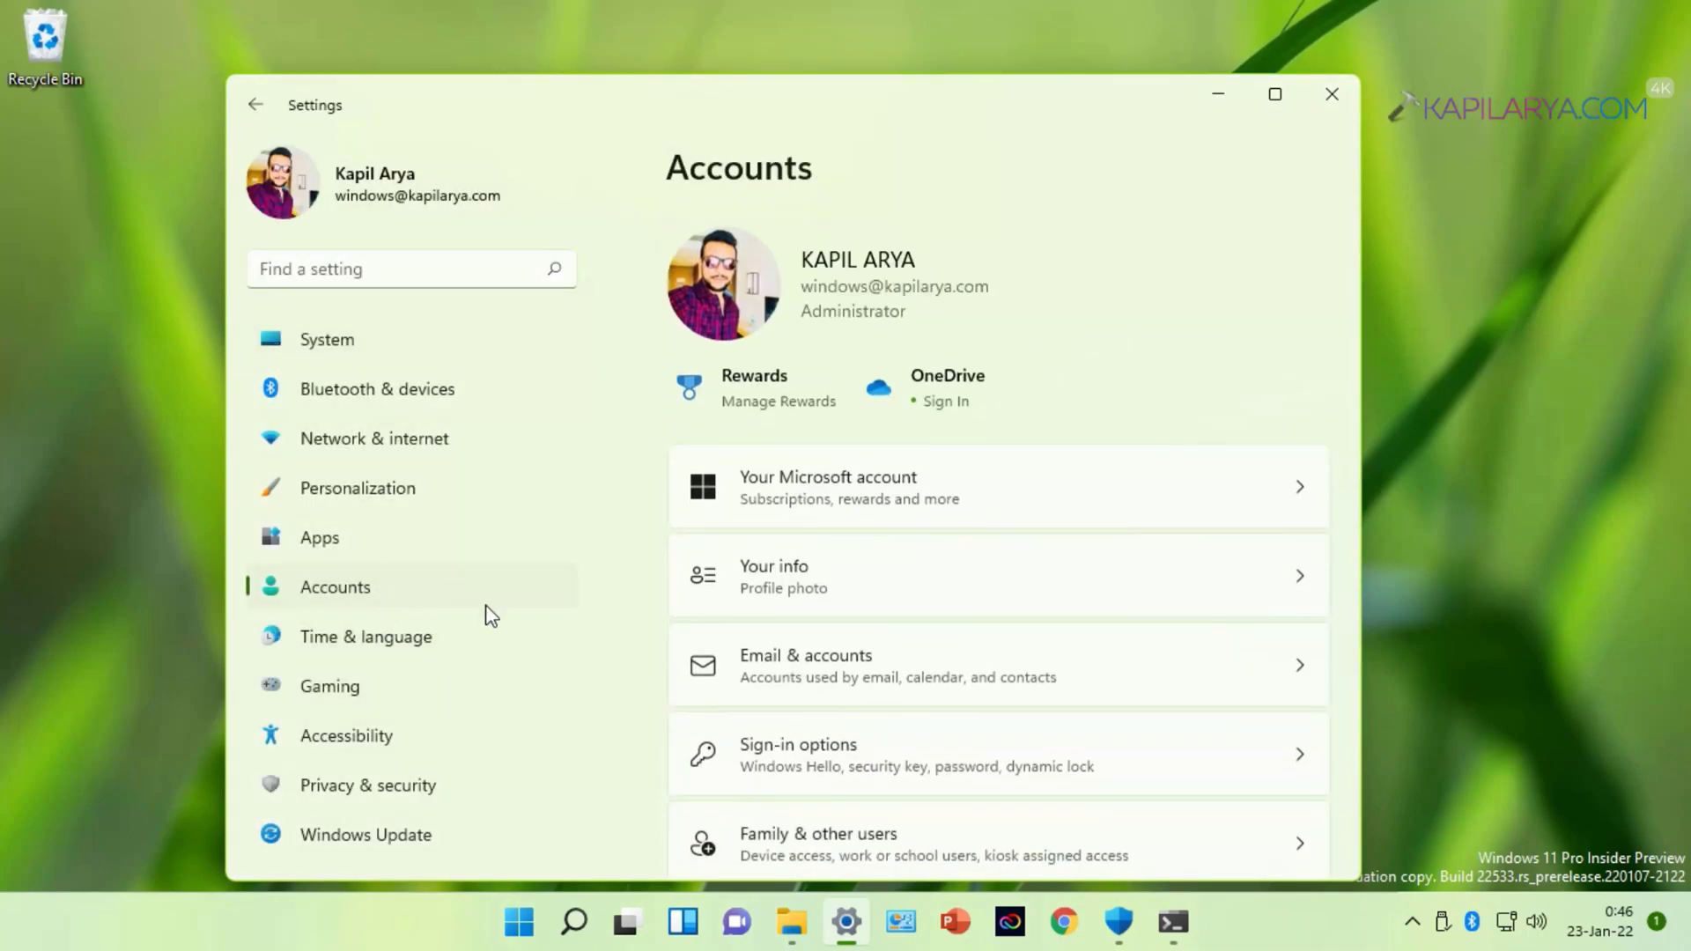
pyautogui.click(848, 778)
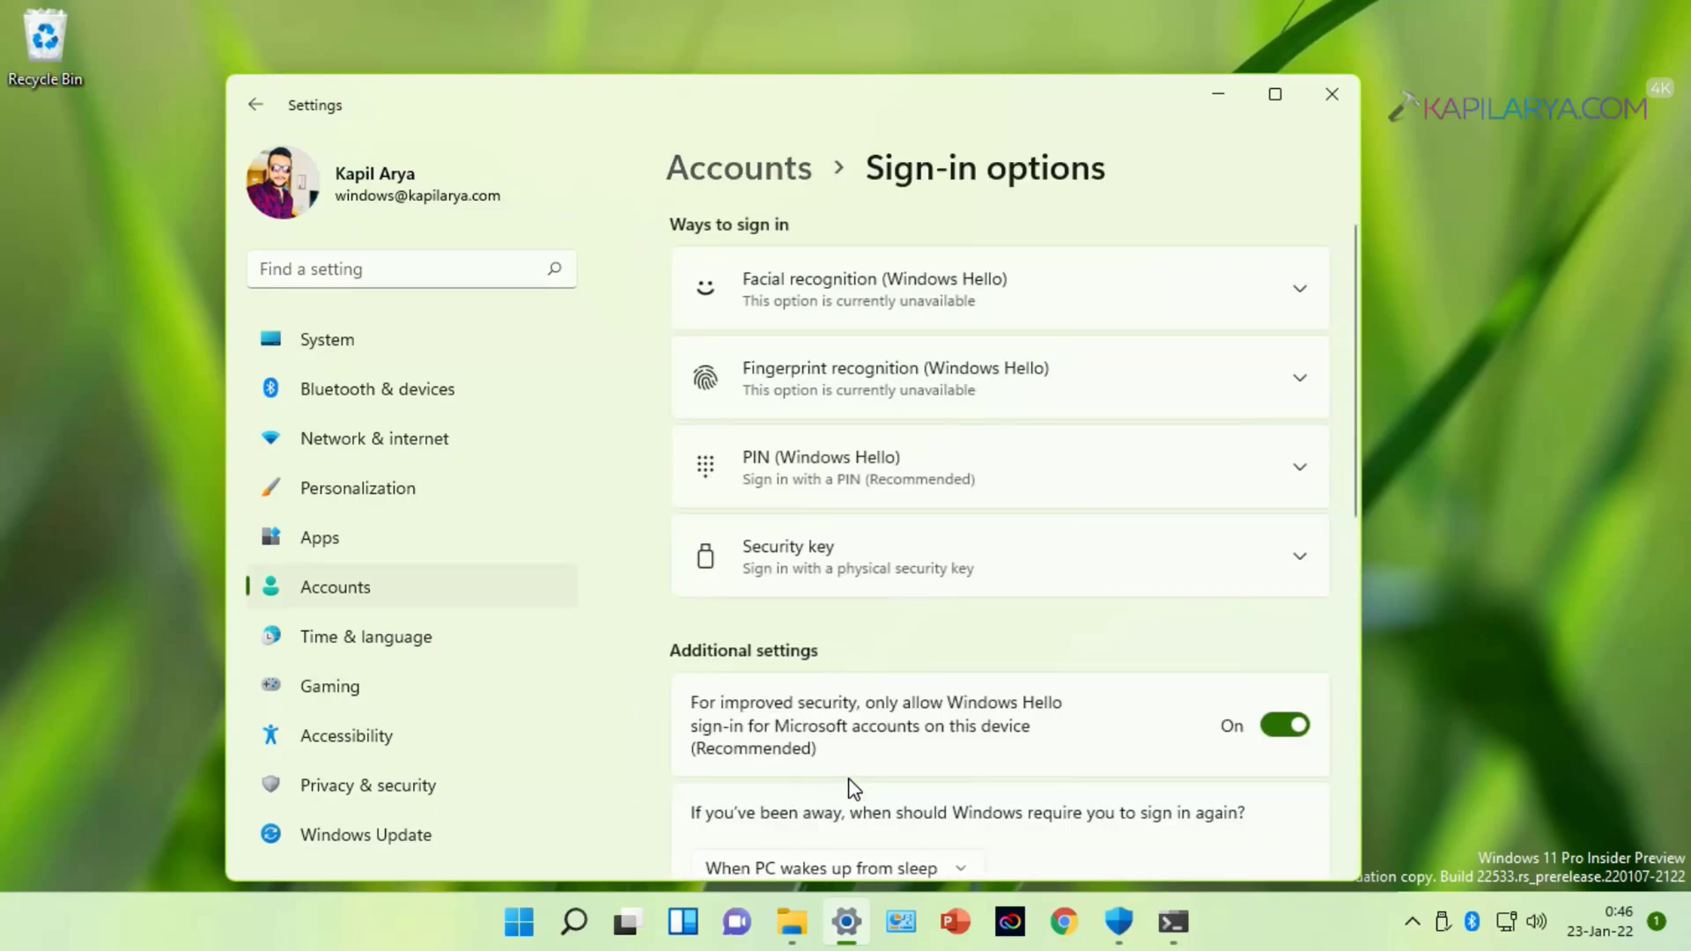
pyautogui.click(903, 483)
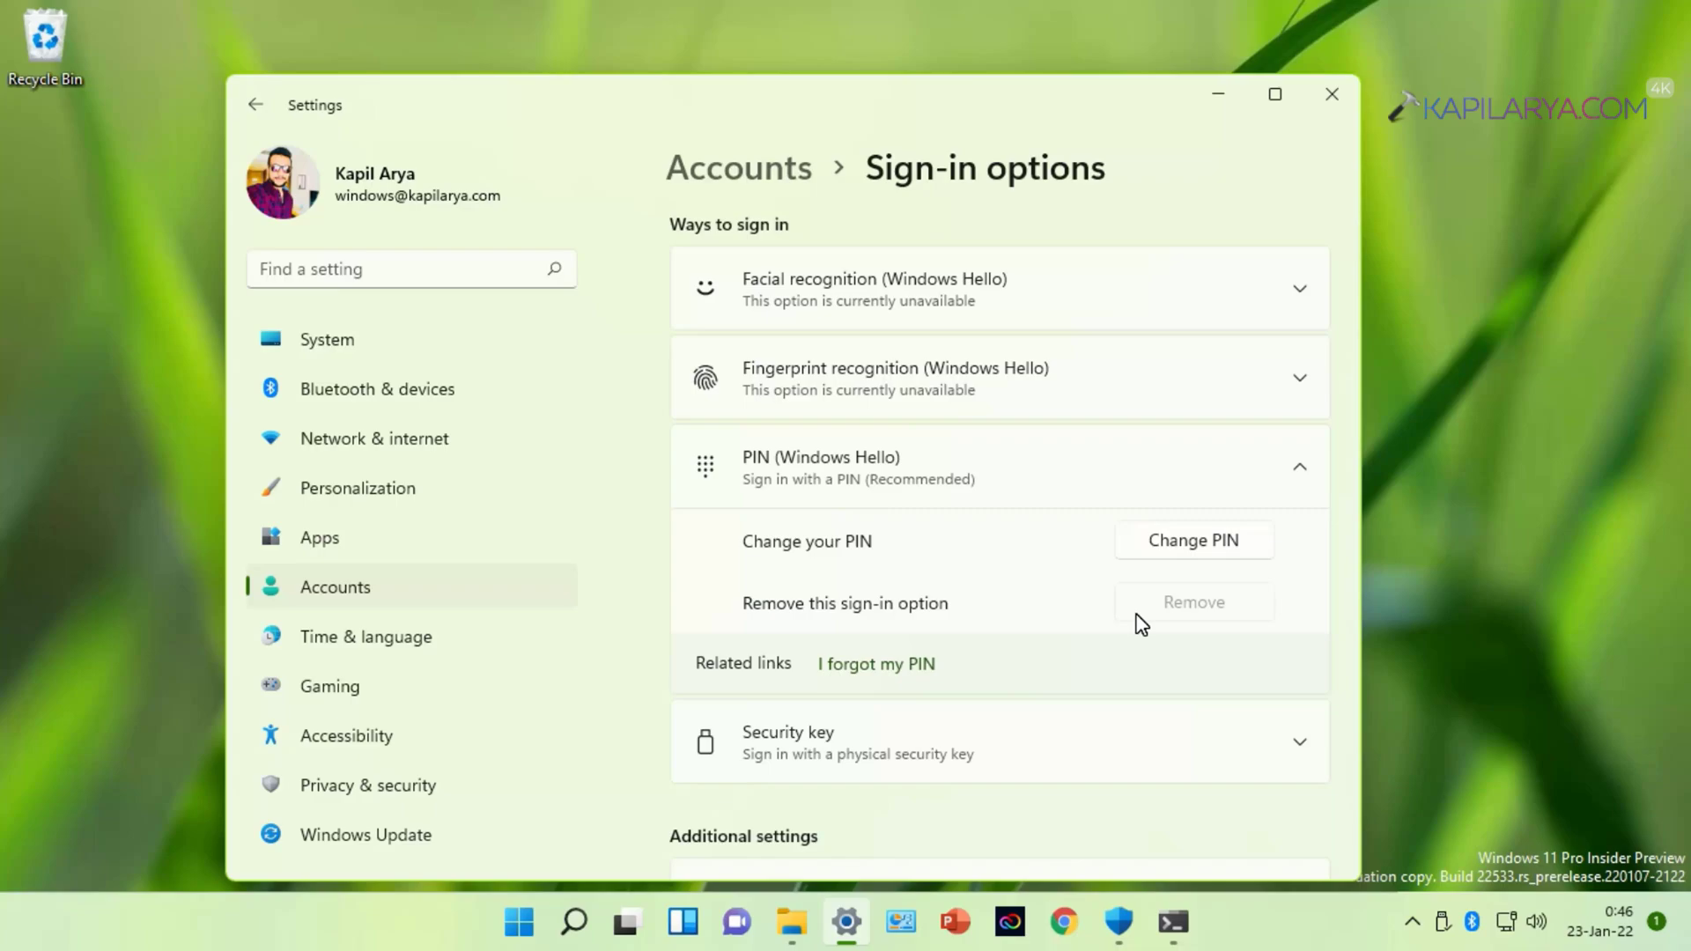
pyautogui.click(1211, 95)
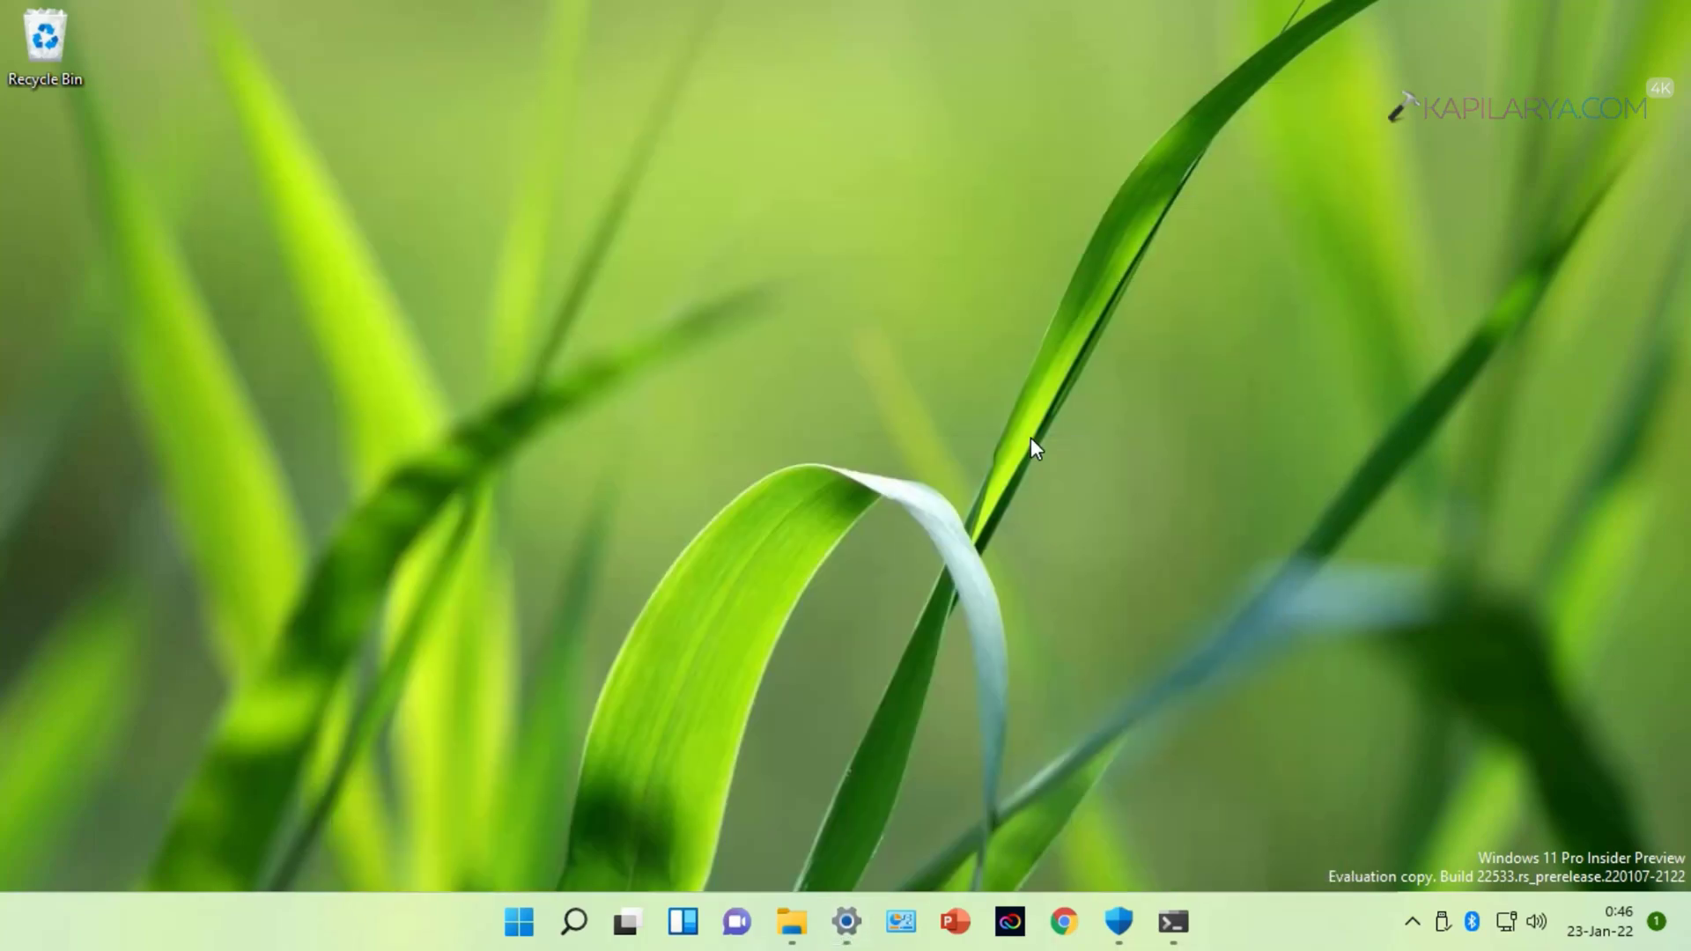
# Rename the Ngc folder in the Microsoft folder to Ngc.old
pyautogui.click(791, 923)
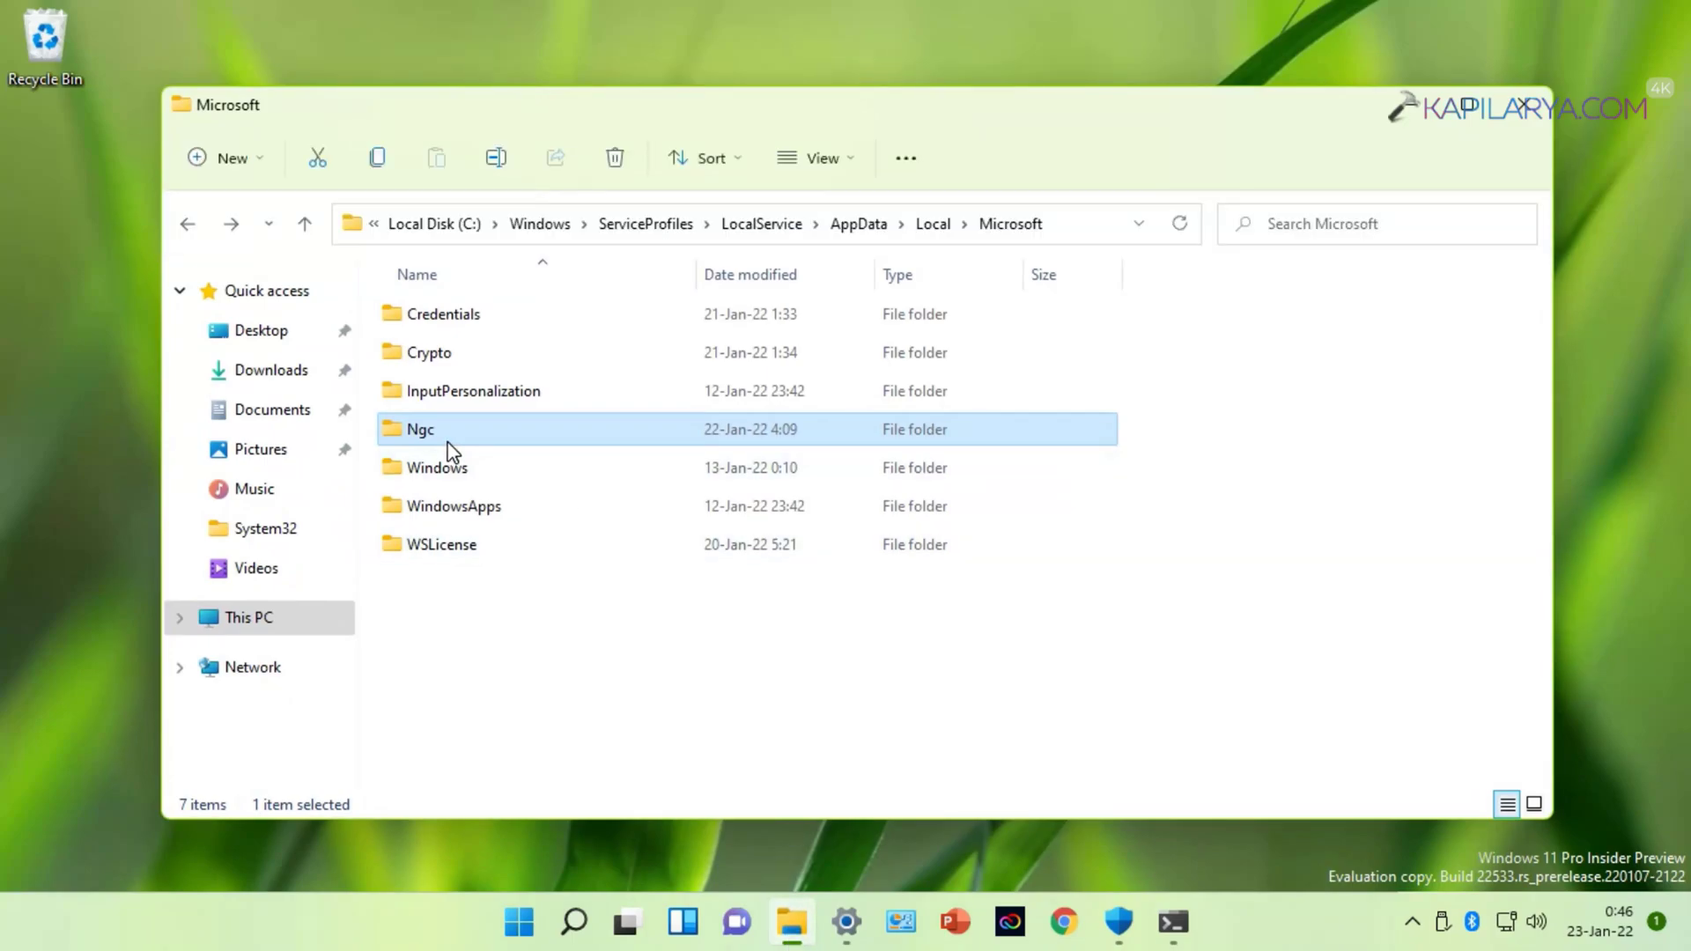
pyautogui.press('F2')
pyautogui.press('End')
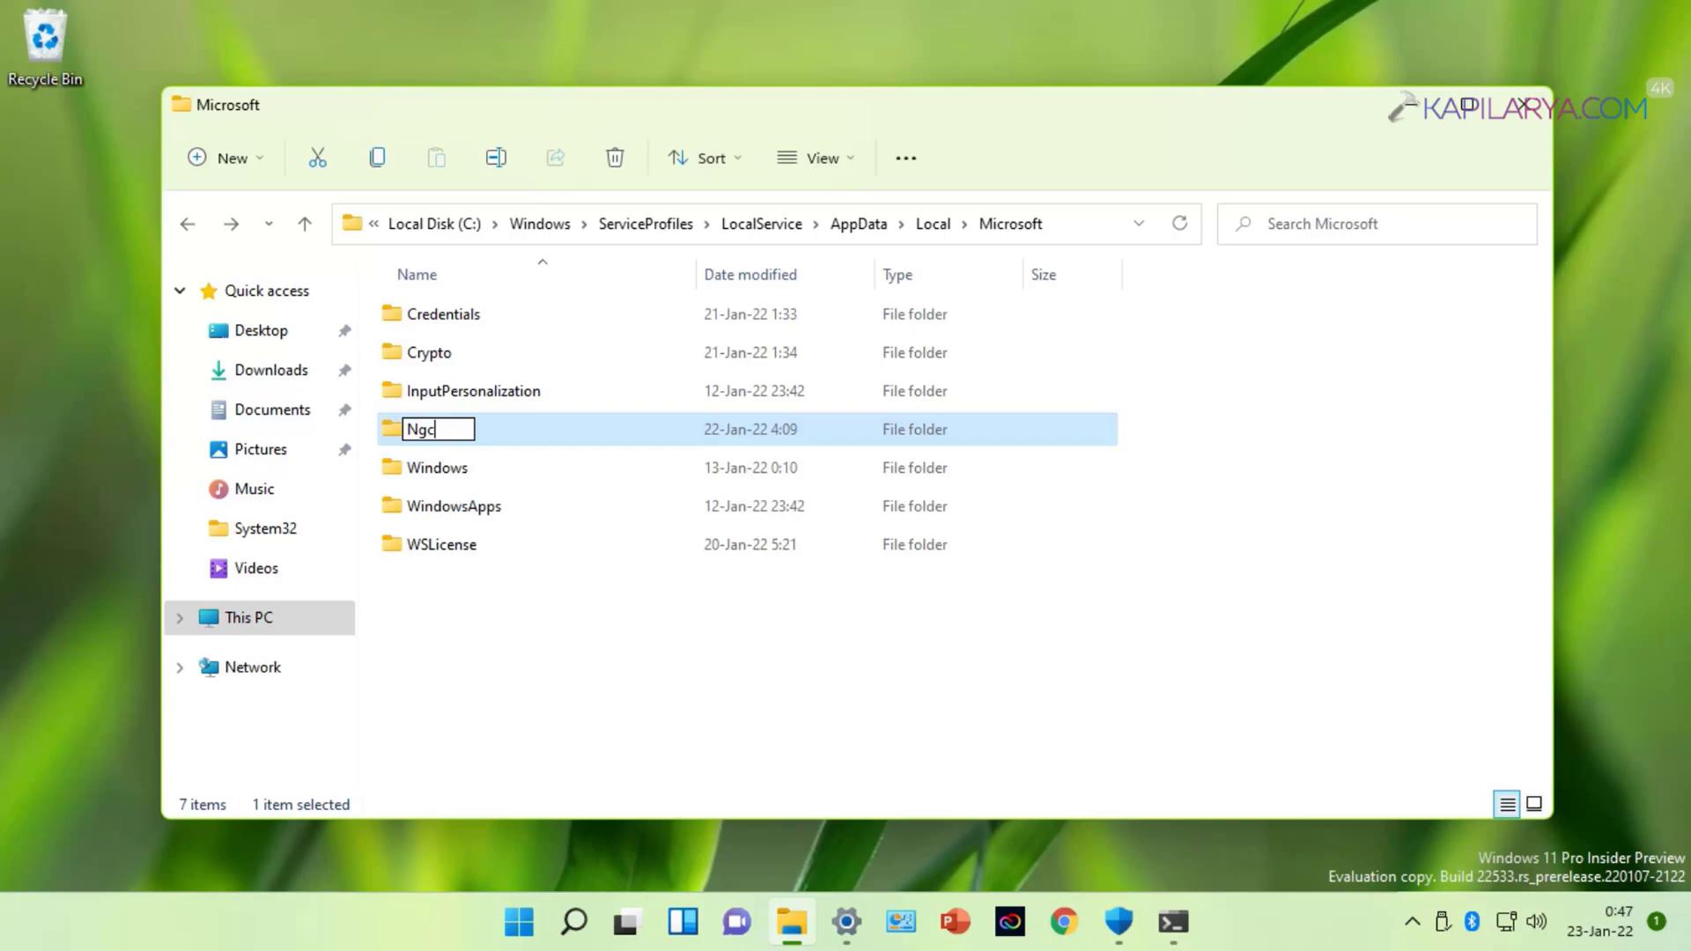
pyautogui.write('.old')
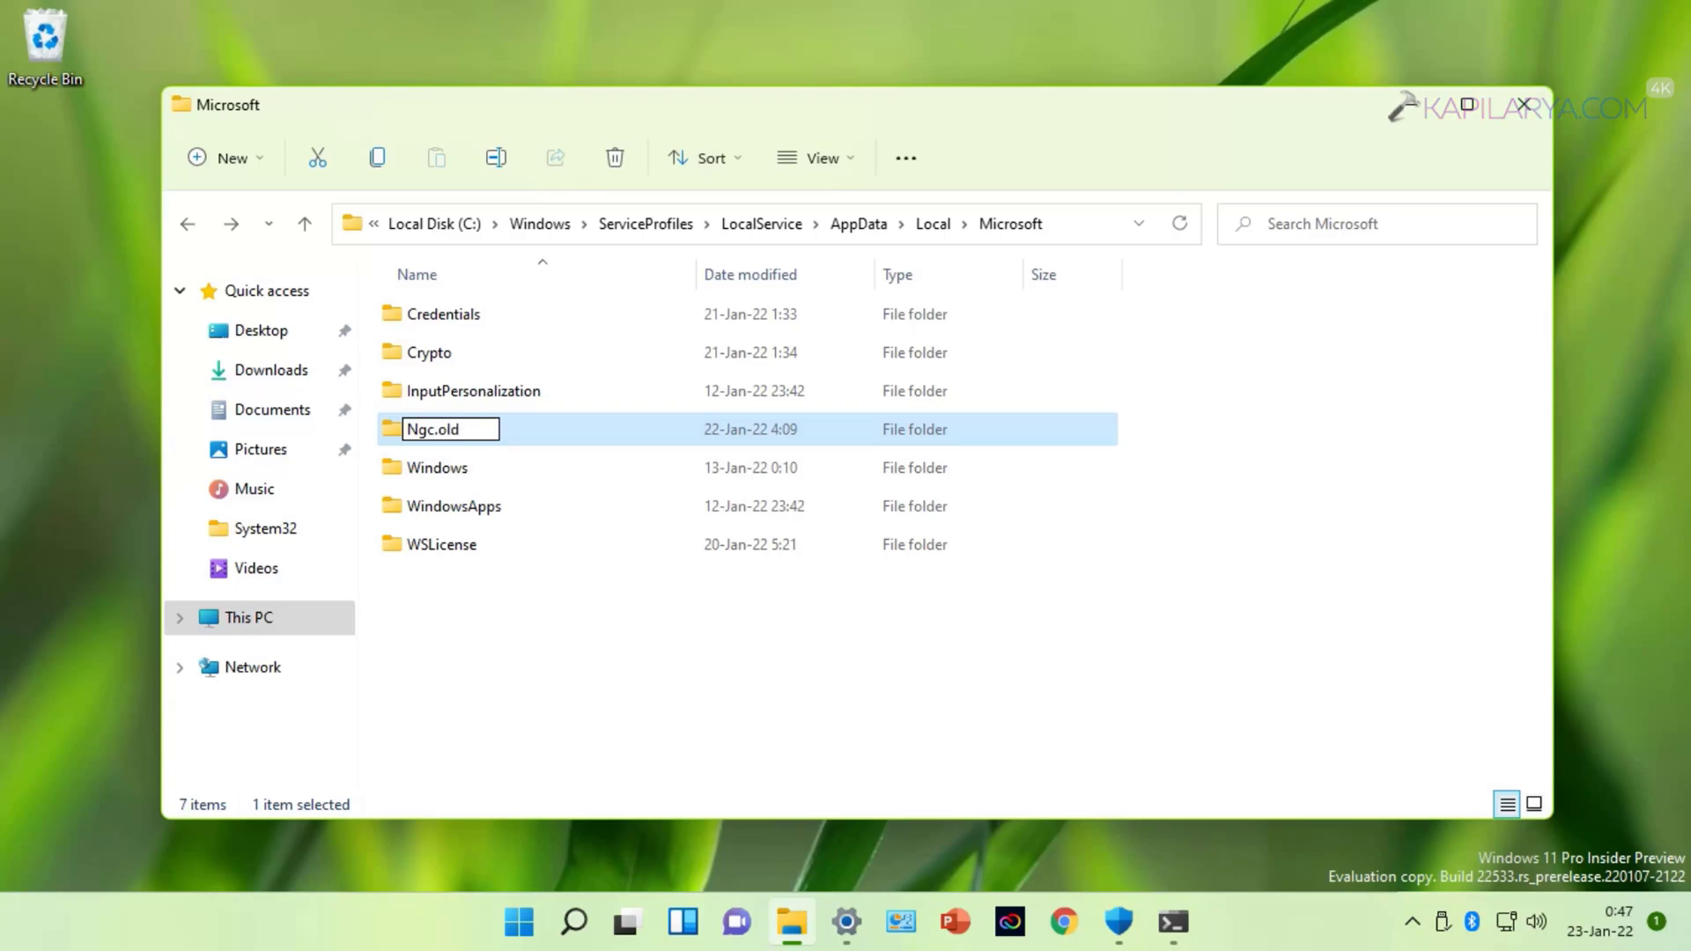
pyautogui.press('Return')
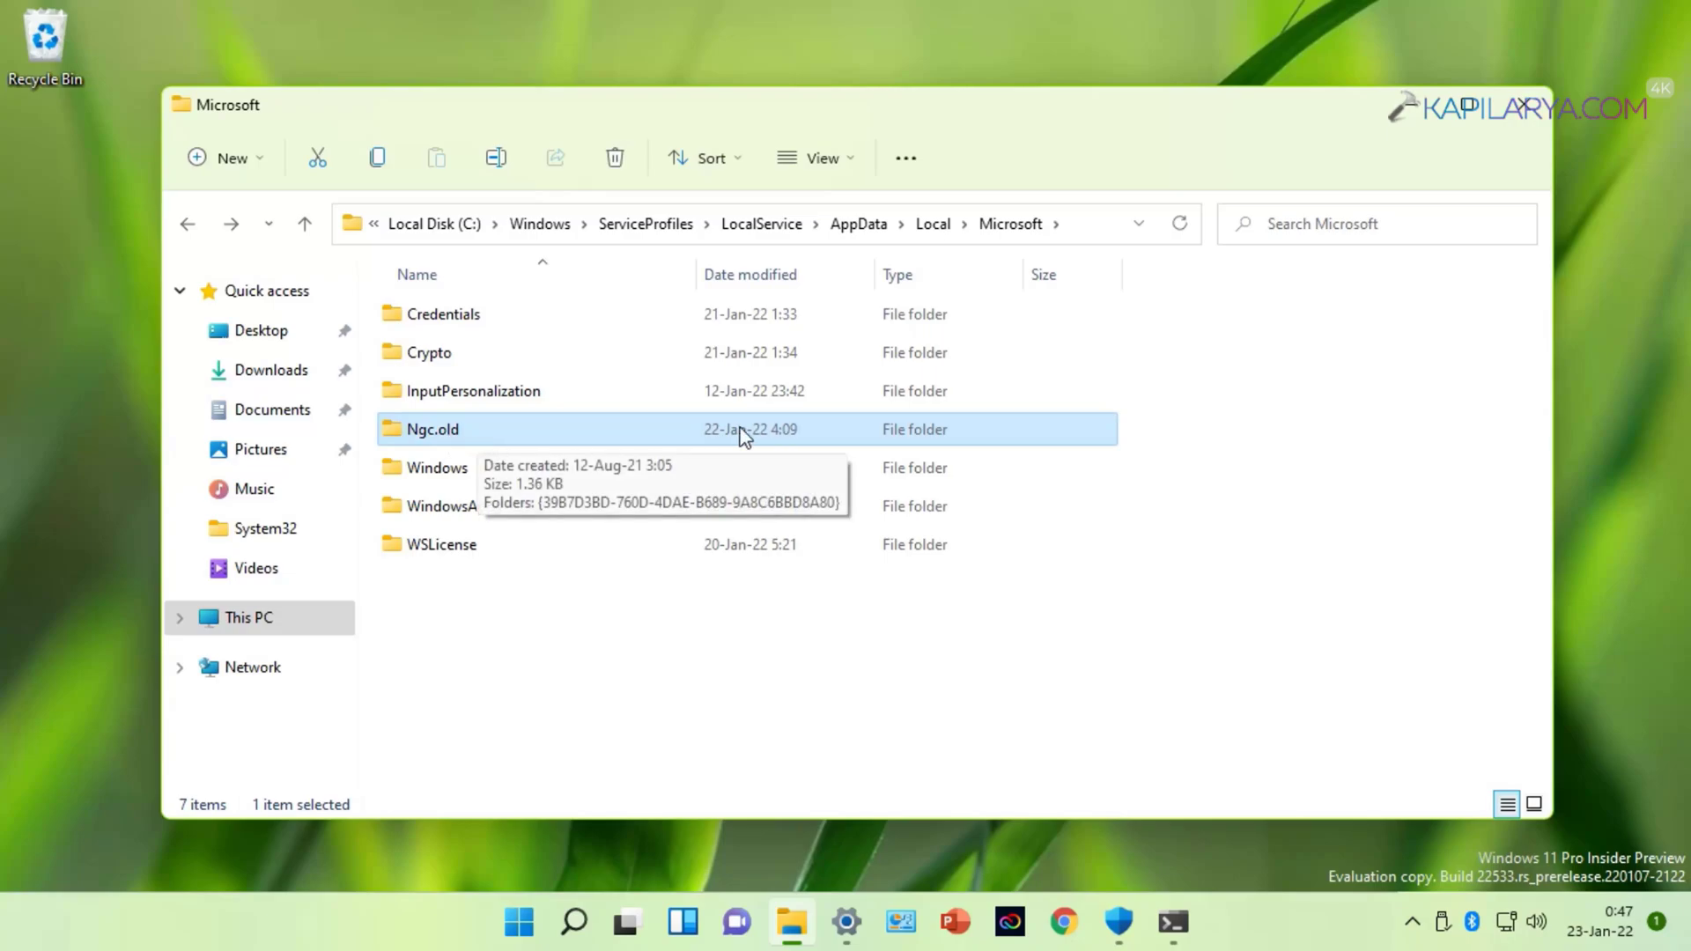
# Minimize Explorer, restart Settings, and expand PIN (Windows Hello) under Accounts > Sign-in options to see Set up
pyautogui.click(1414, 105)
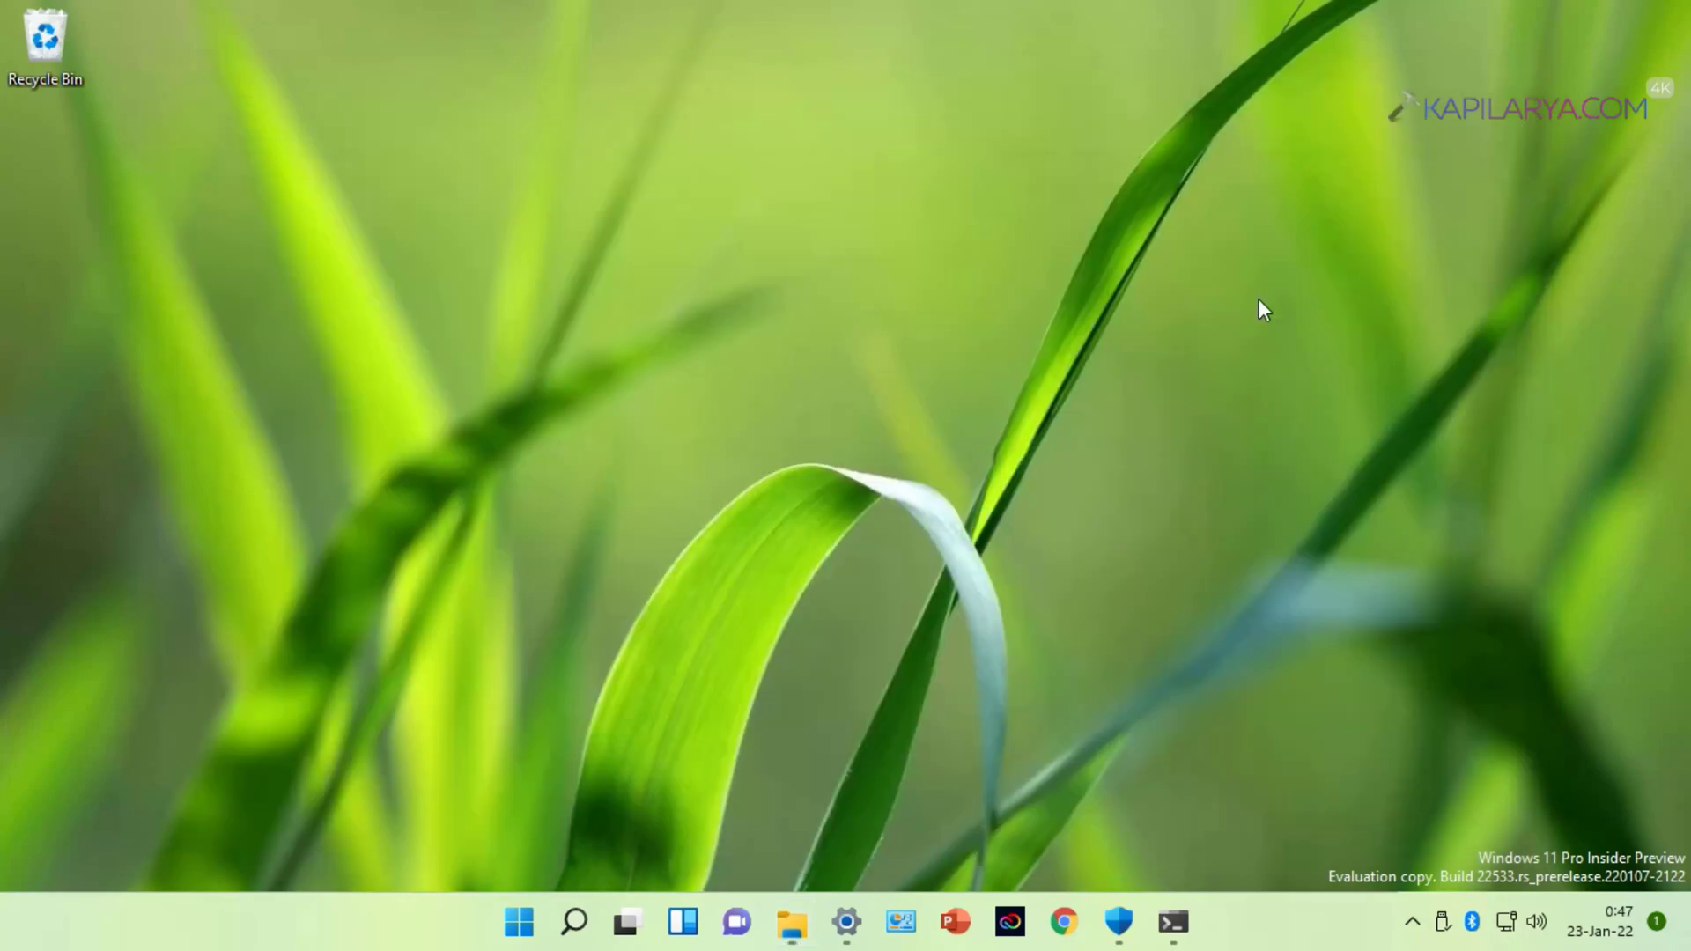
pyautogui.click(842, 895)
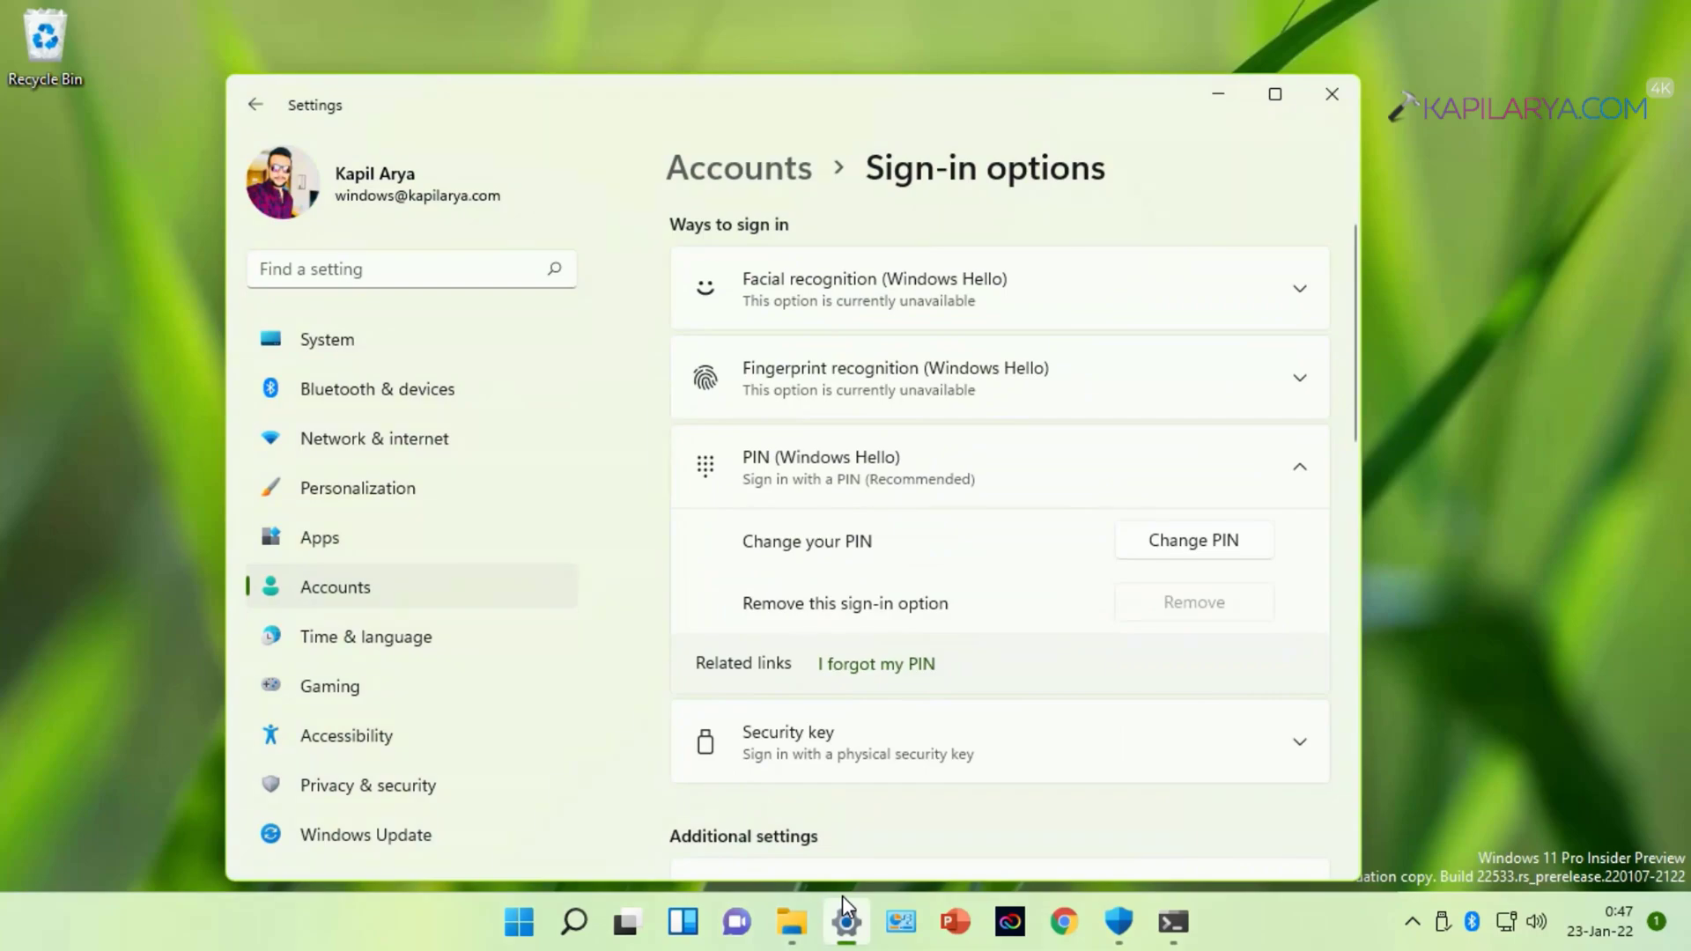
pyautogui.click(1332, 97)
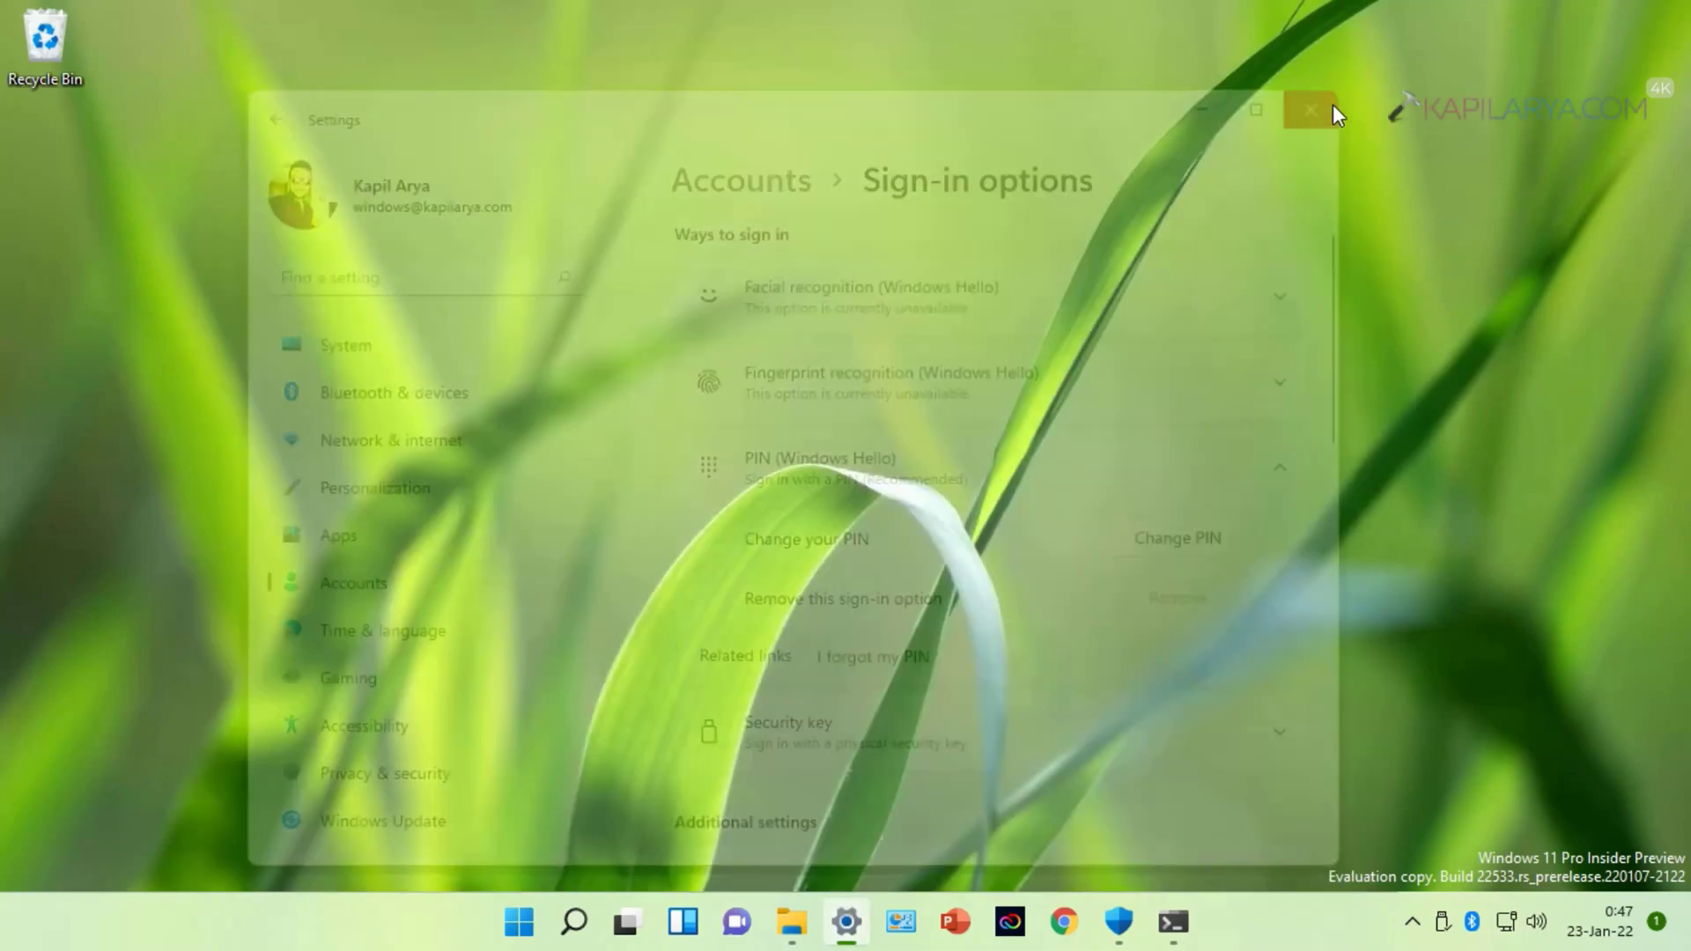
pyautogui.click(846, 921)
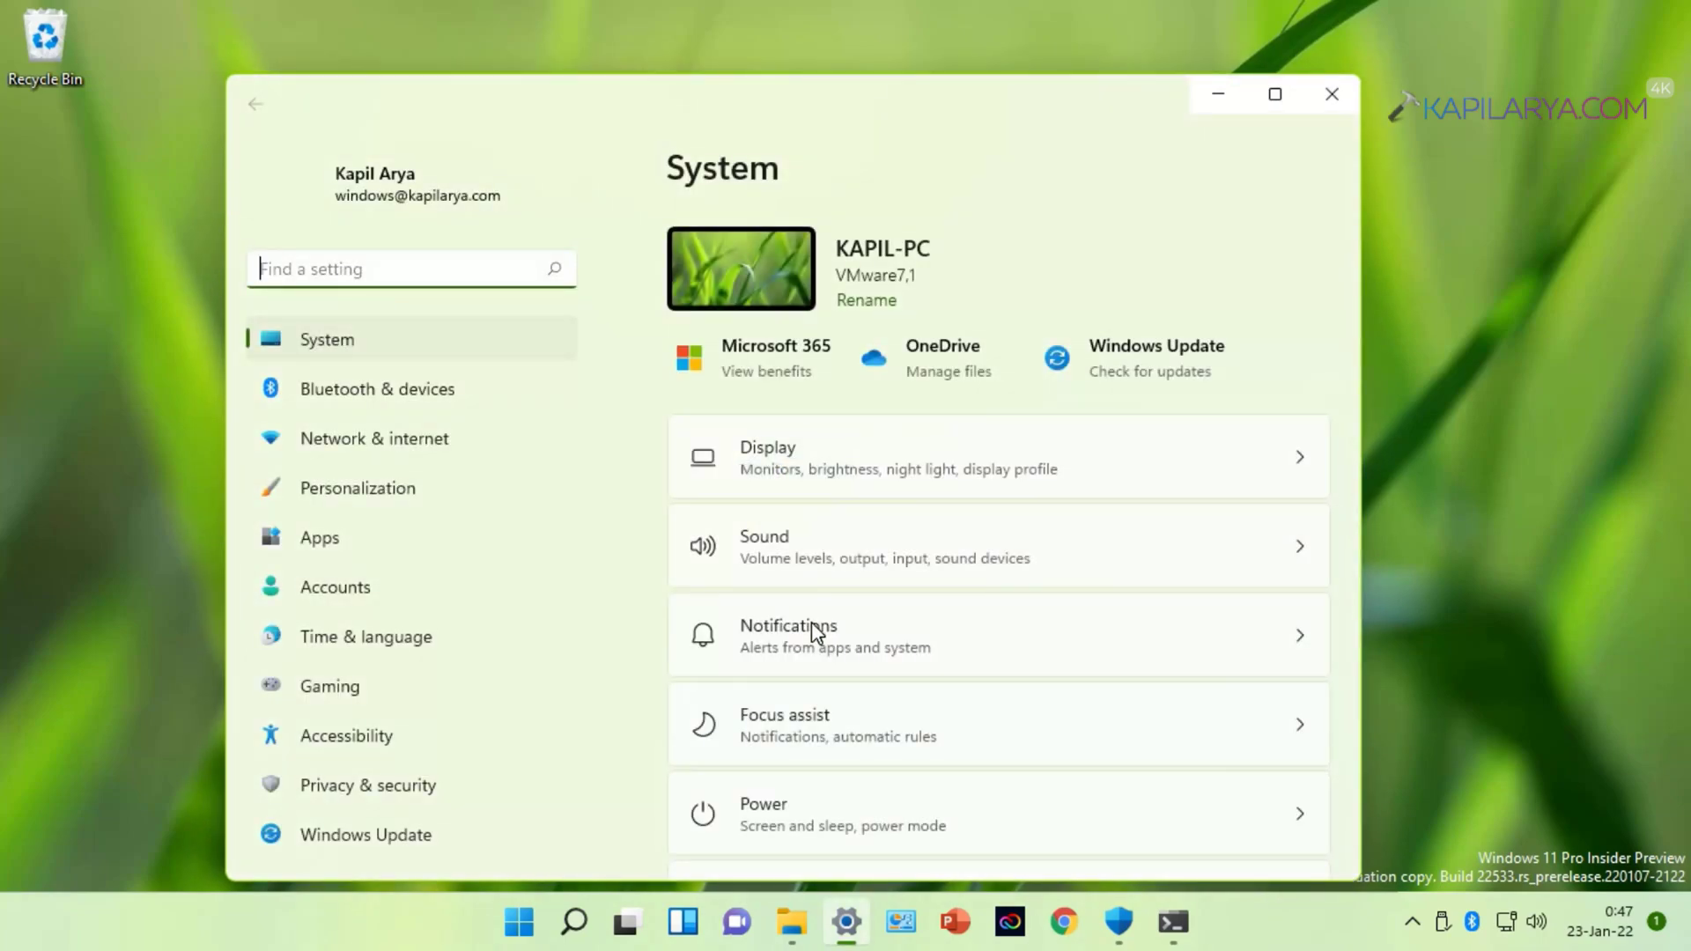
pyautogui.click(413, 576)
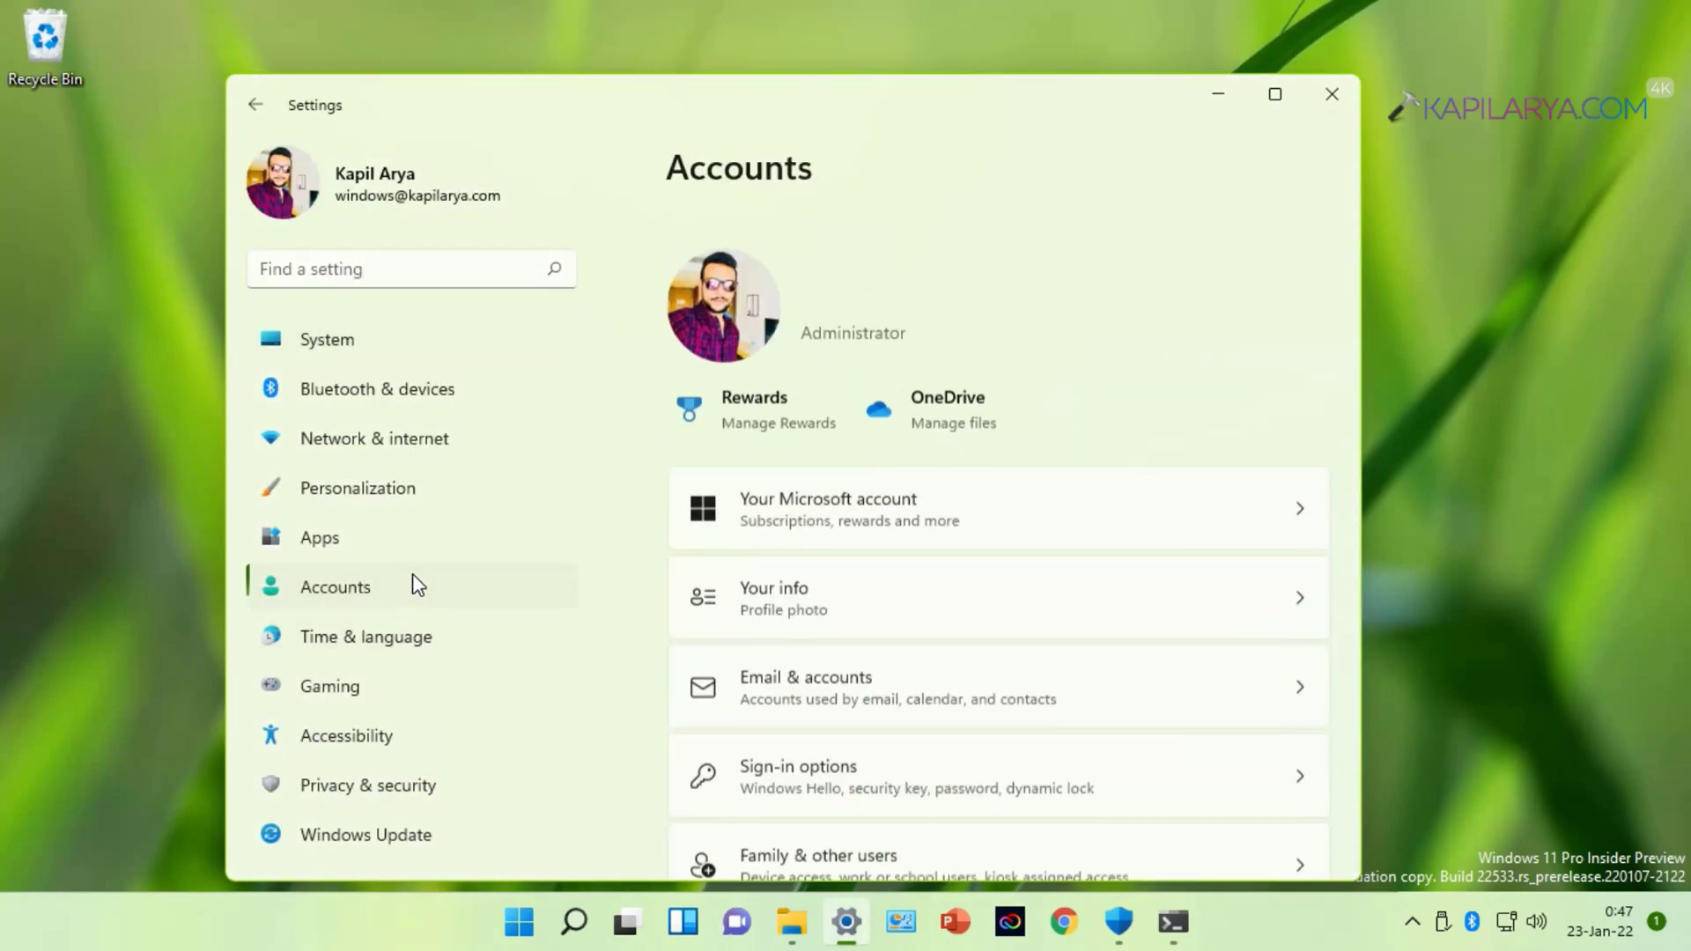
pyautogui.click(813, 780)
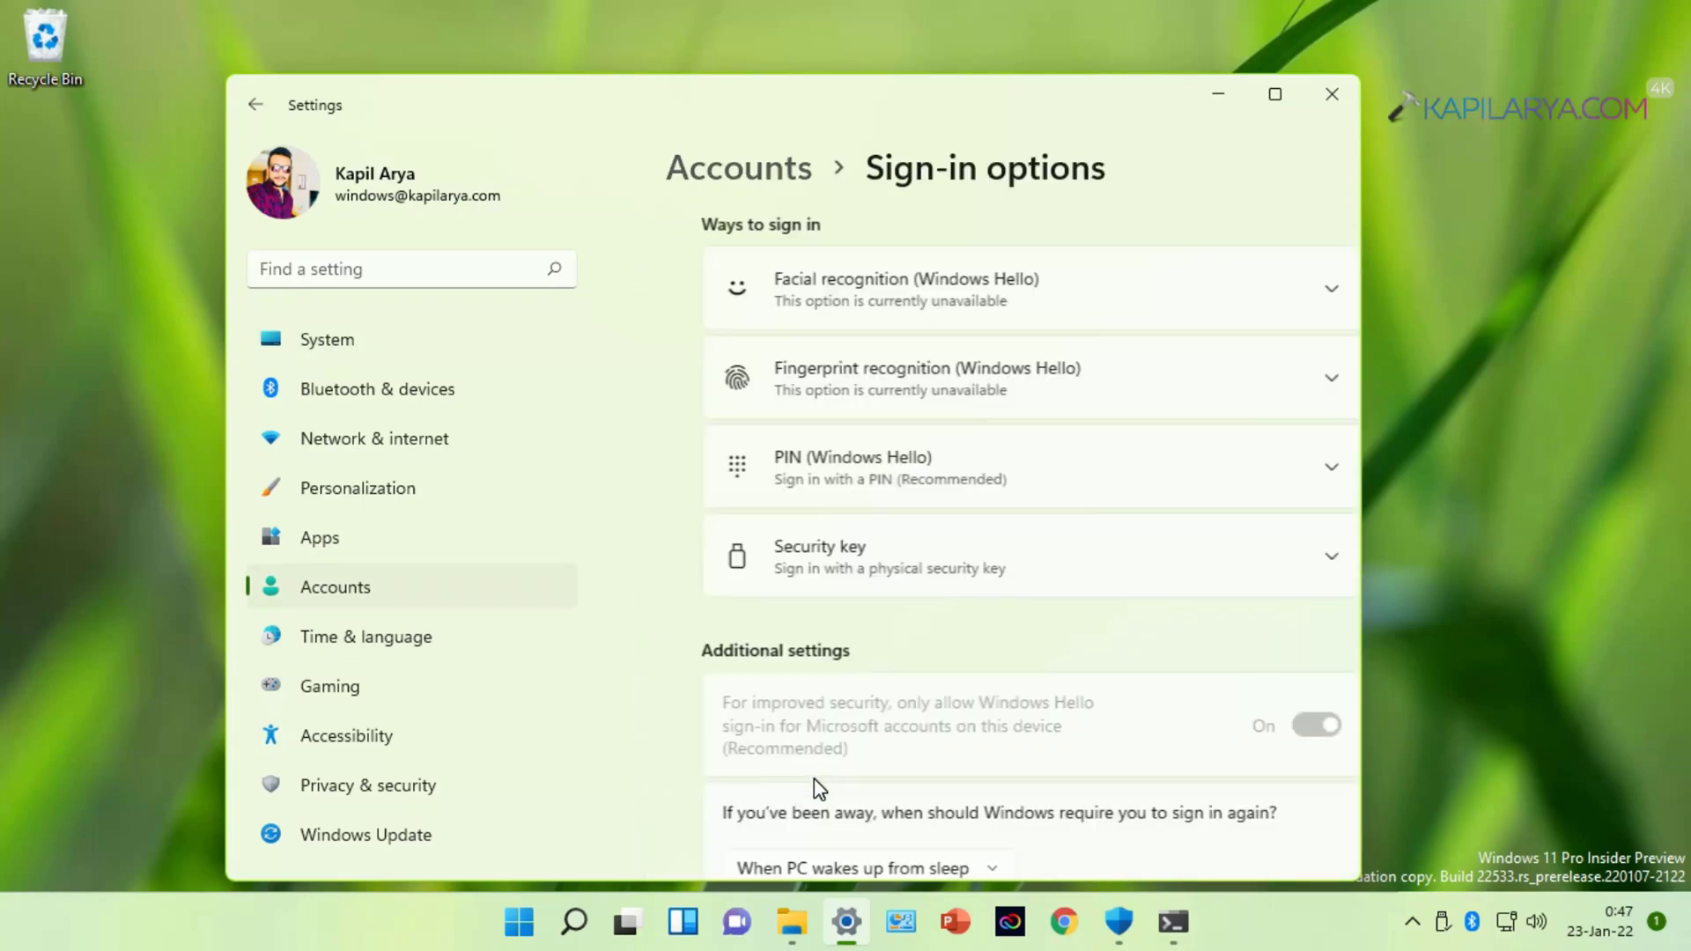
pyautogui.click(885, 477)
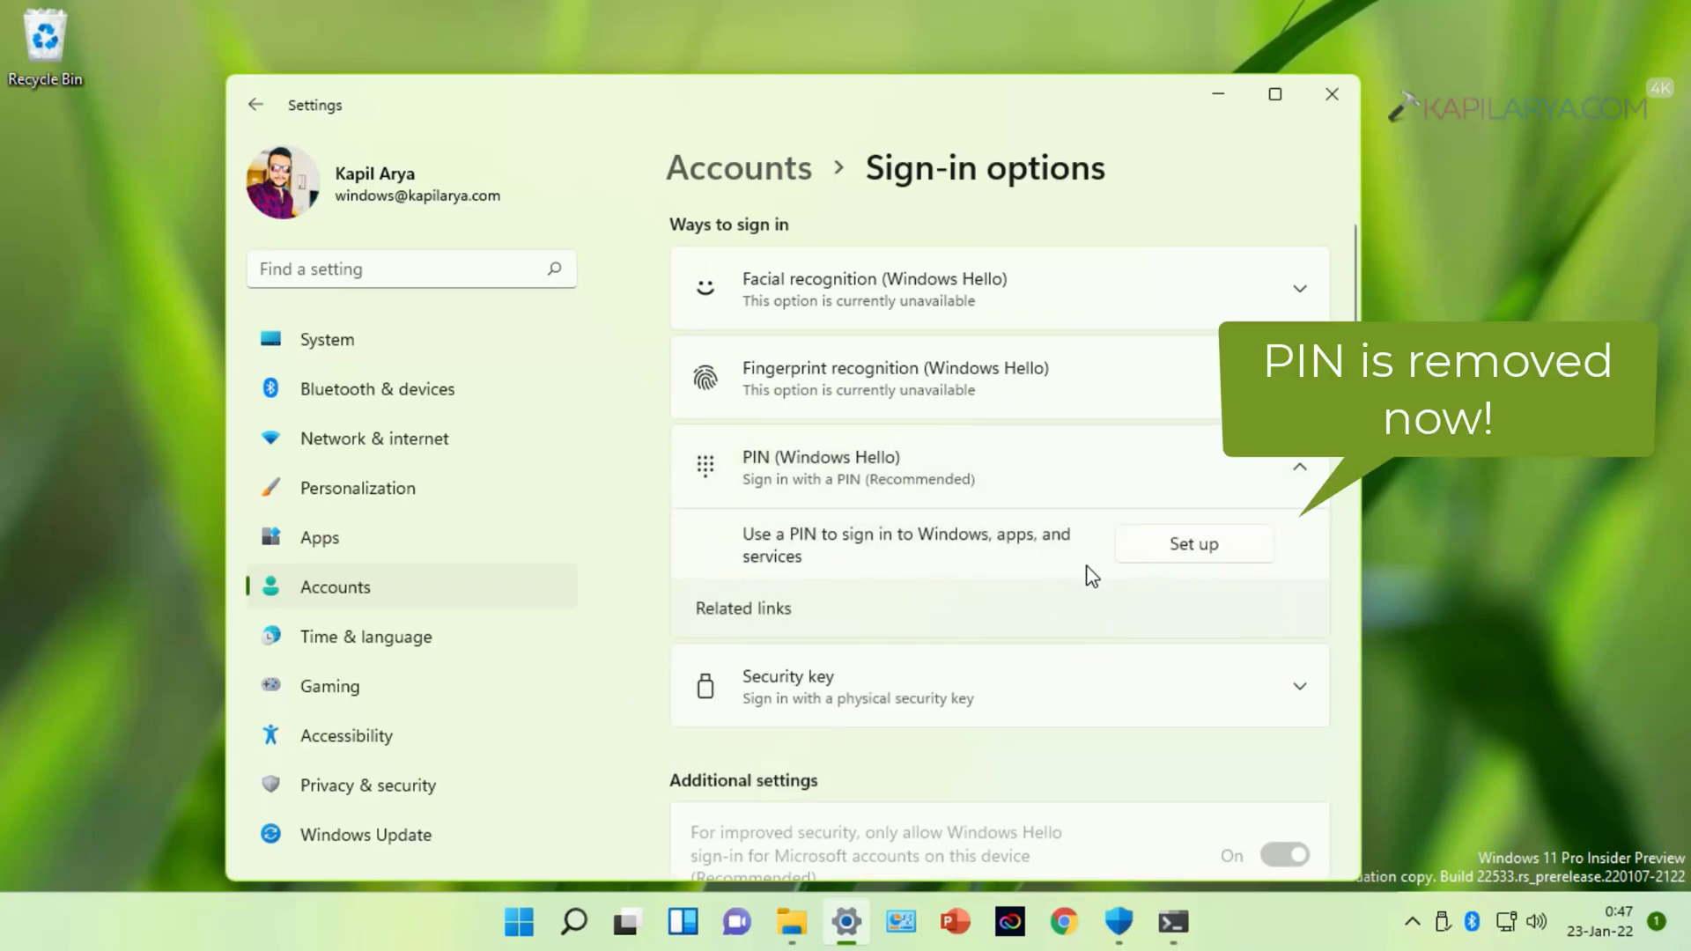
pyautogui.click(1145, 554)
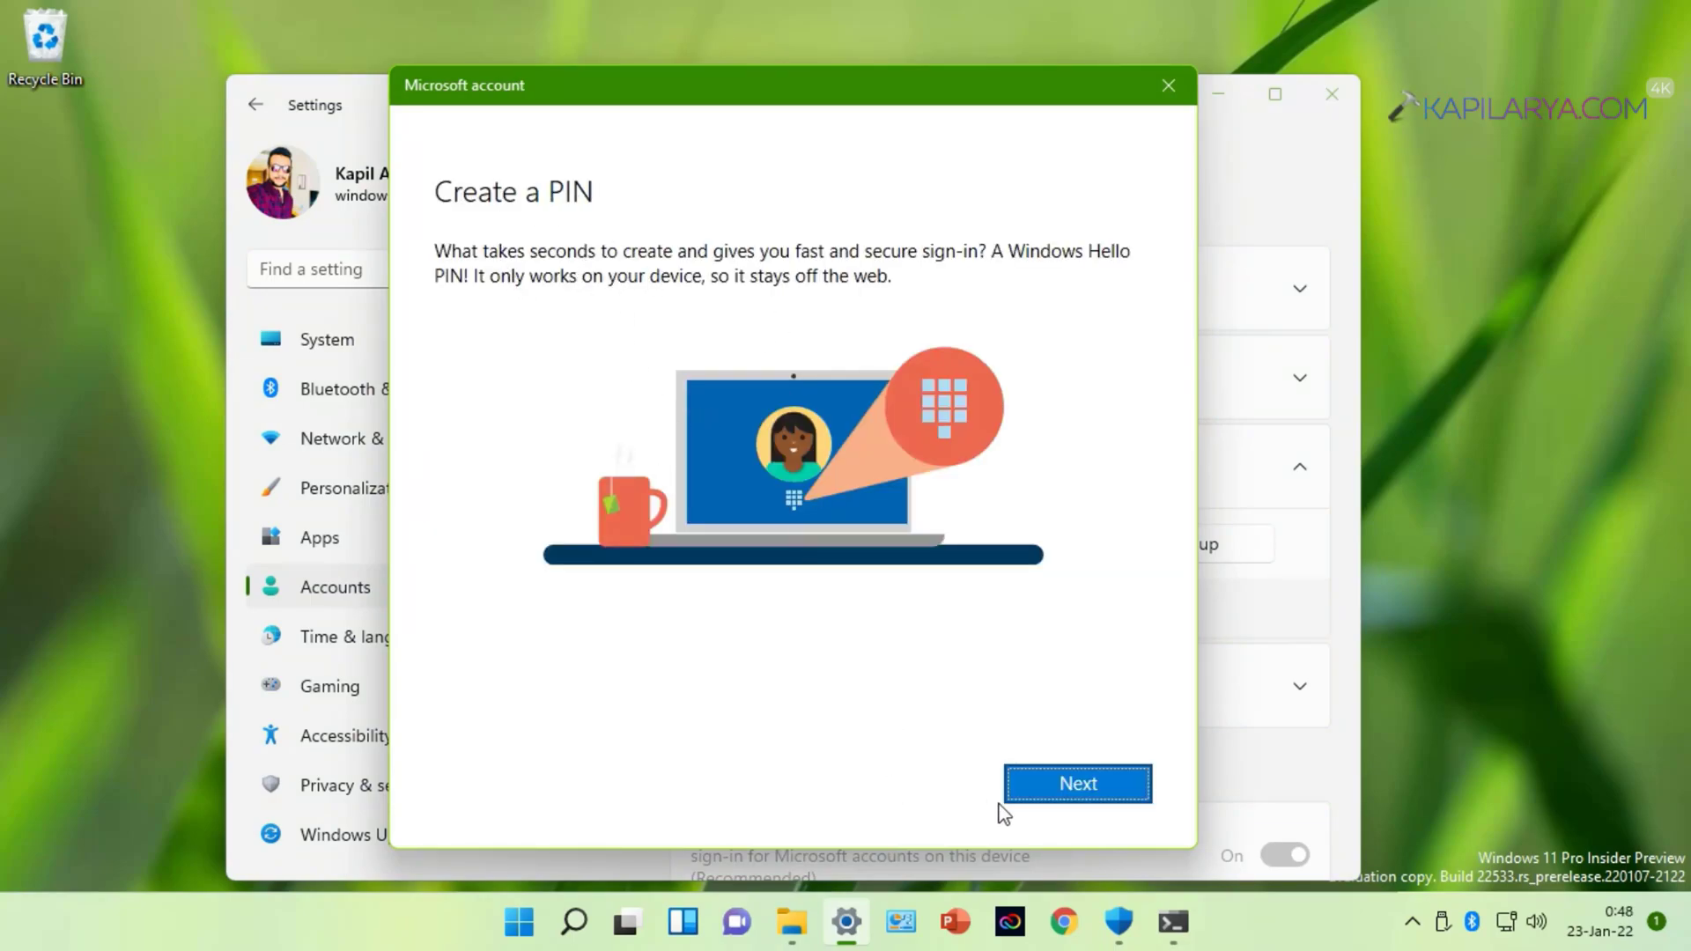
pyautogui.click(1033, 797)
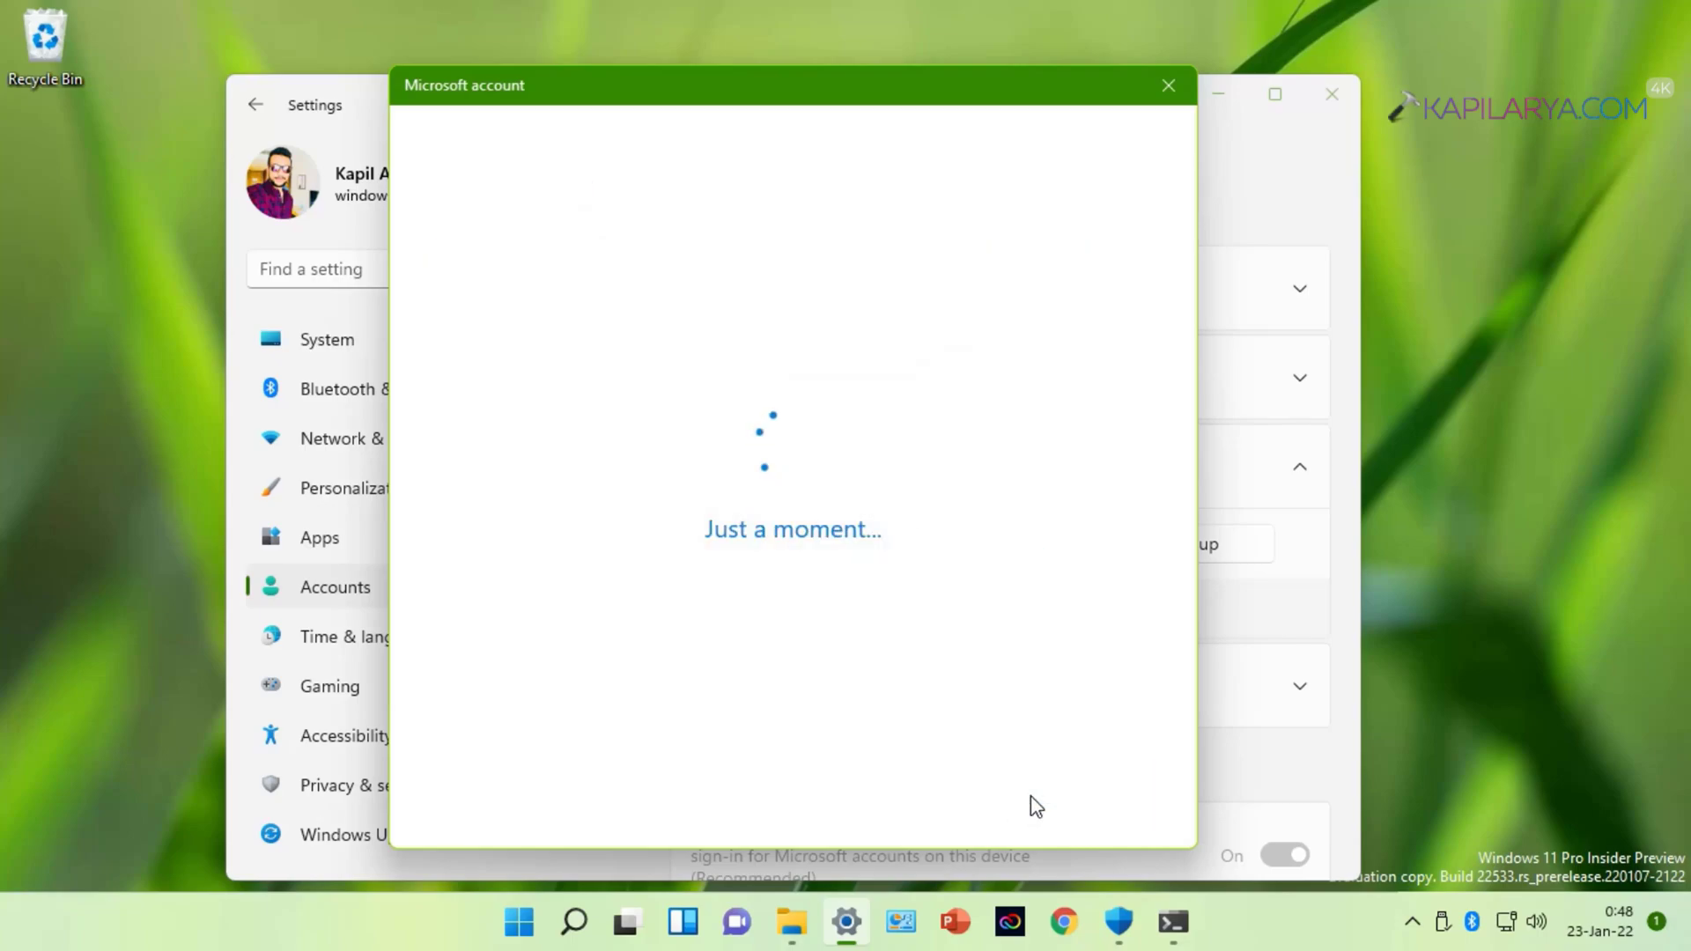
pyautogui.click(1178, 88)
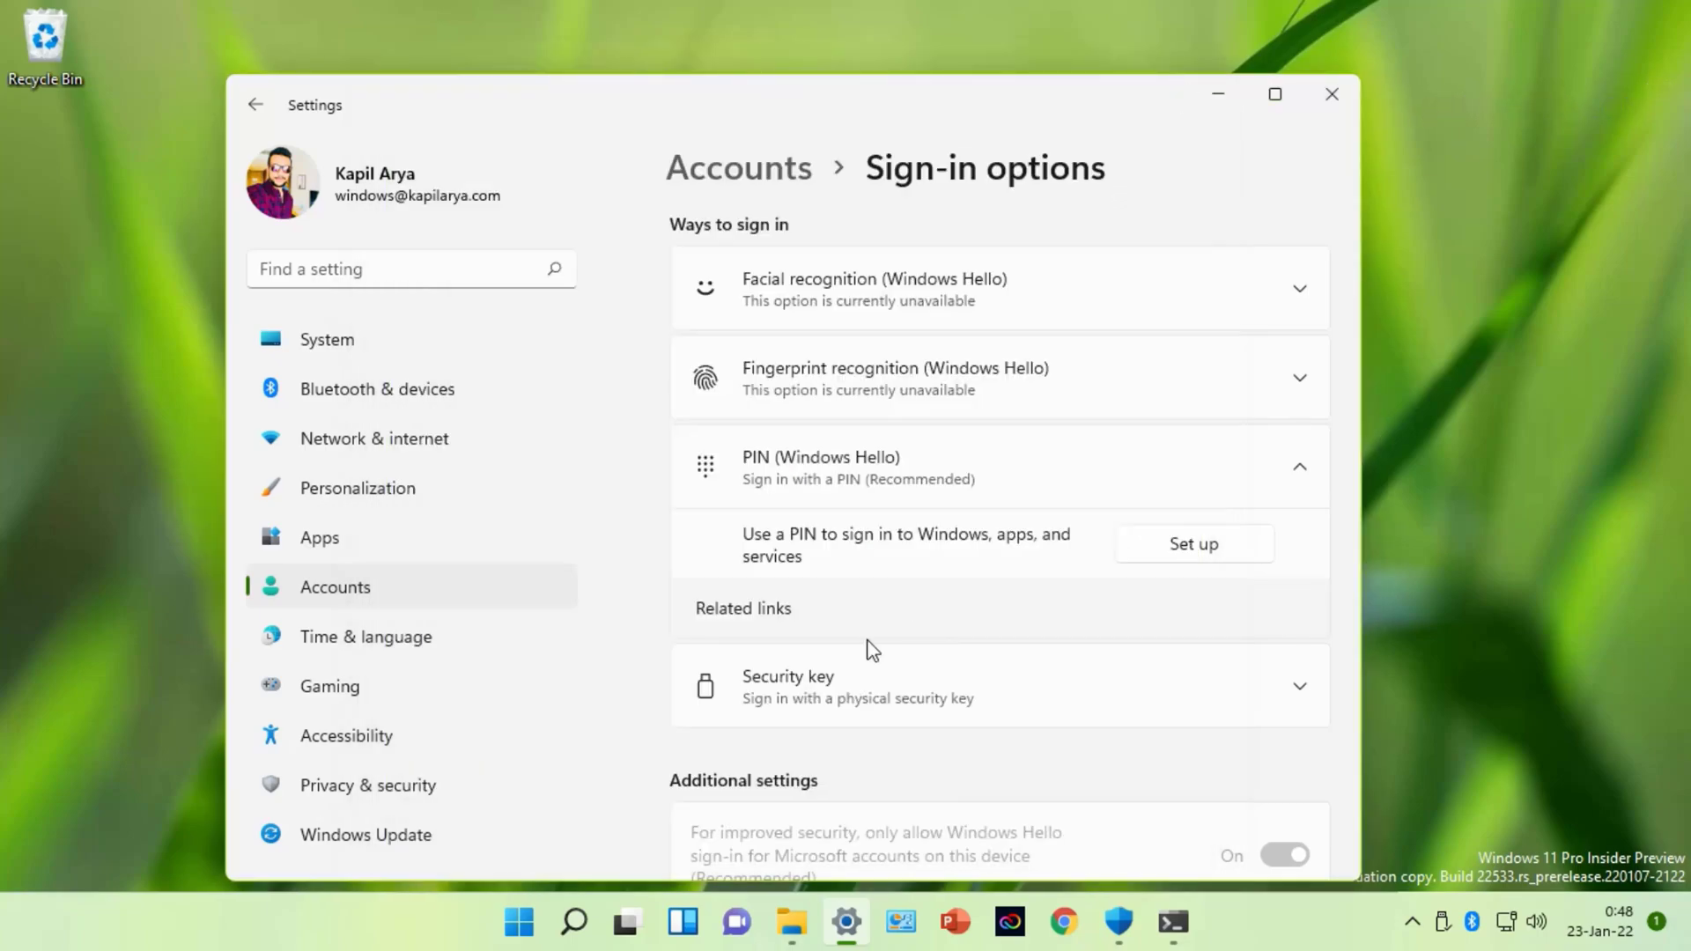